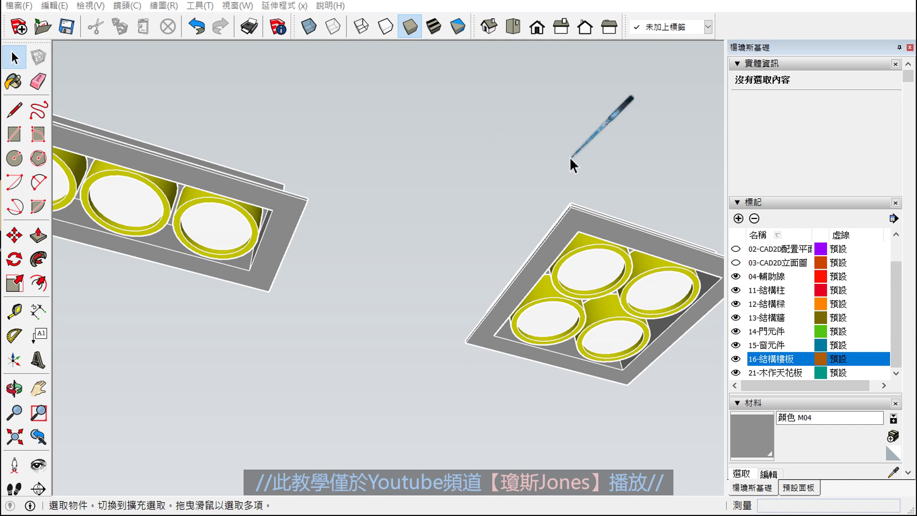
- Collapse Entity Info, widen the side tray, and add a new tag to the Tags list
{"action": "left_click", "coordinate": [755, 63]}
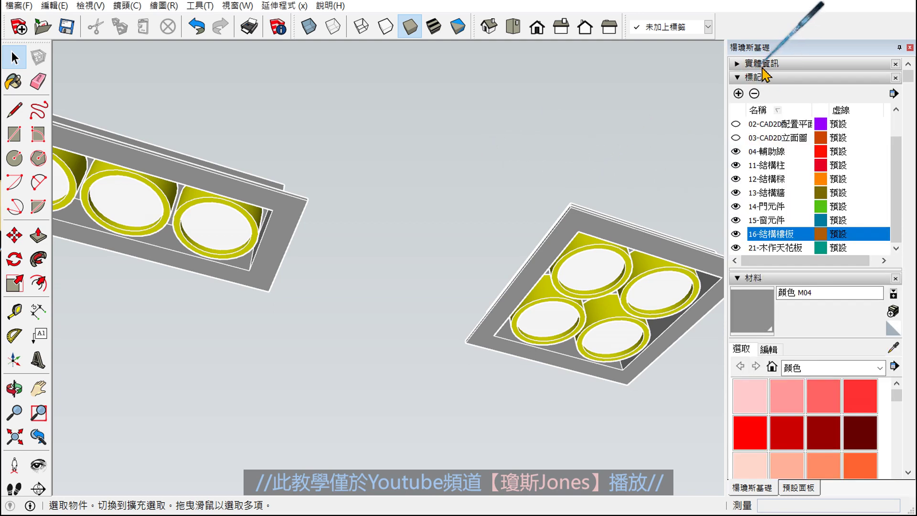
{"action": "left_click", "coordinate": [755, 78]}
{"action": "left_click", "coordinate": [754, 77]}
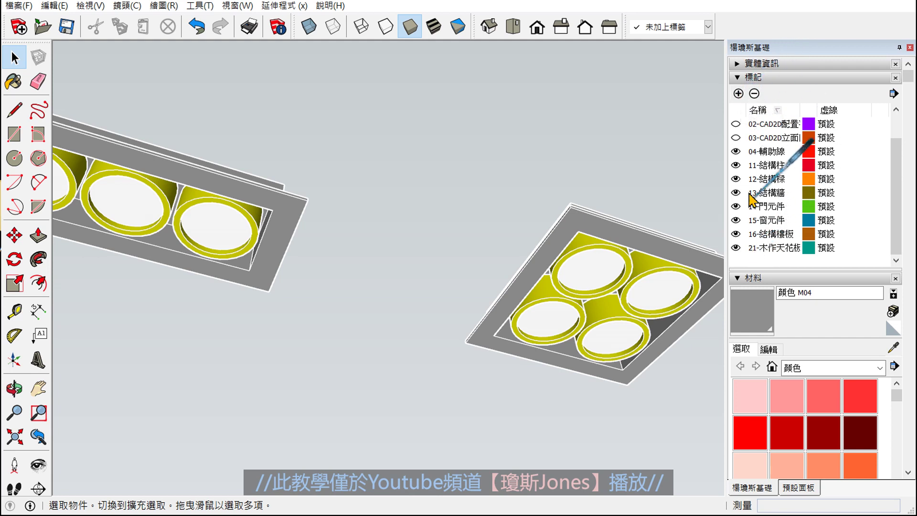
{"action": "mouse_move", "coordinate": [728, 109]}
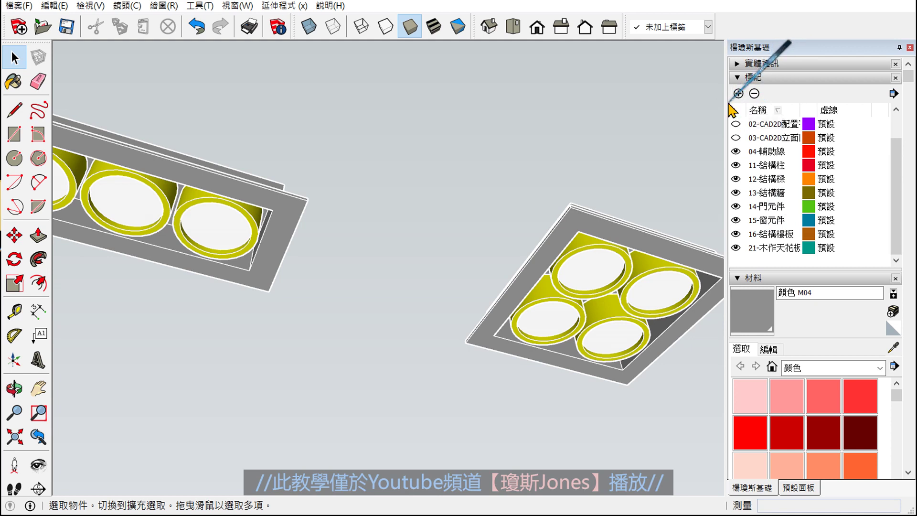
{"action": "left_click_drag", "start_coordinate": [728, 103], "coordinate": [705, 101]}
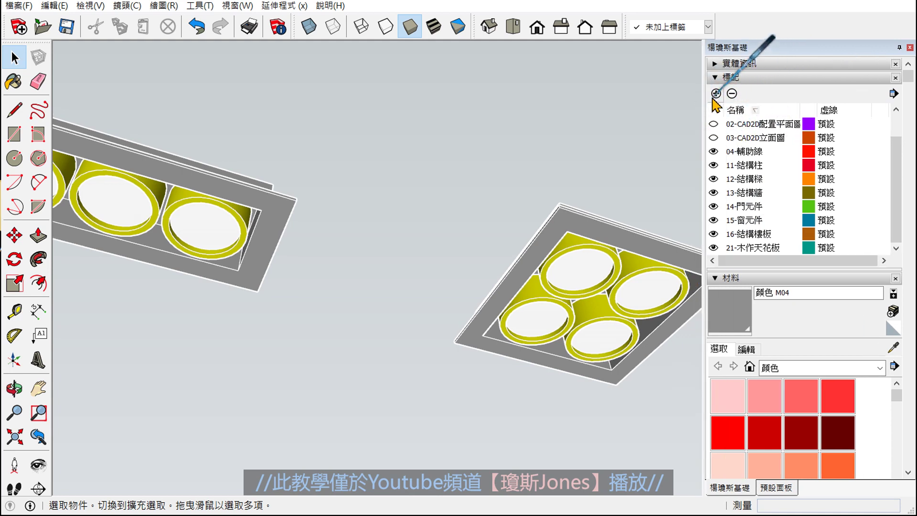
{"action": "left_click", "coordinate": [716, 94]}
{"action": "type", "text": "22-天花板崁燈口"}
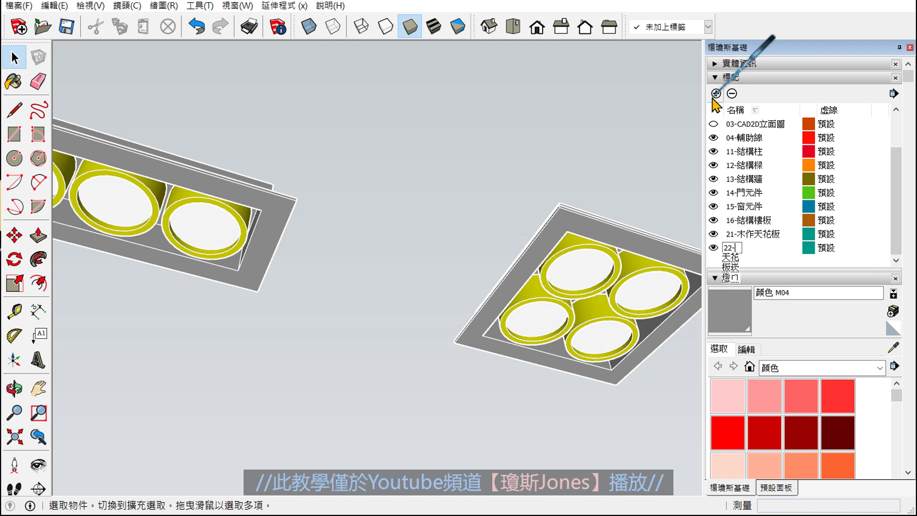
- Name the new tag 22-天花板崁燈 and change its colour from teal to vivid yellow-green
{"action": "key", "text": "Return"}
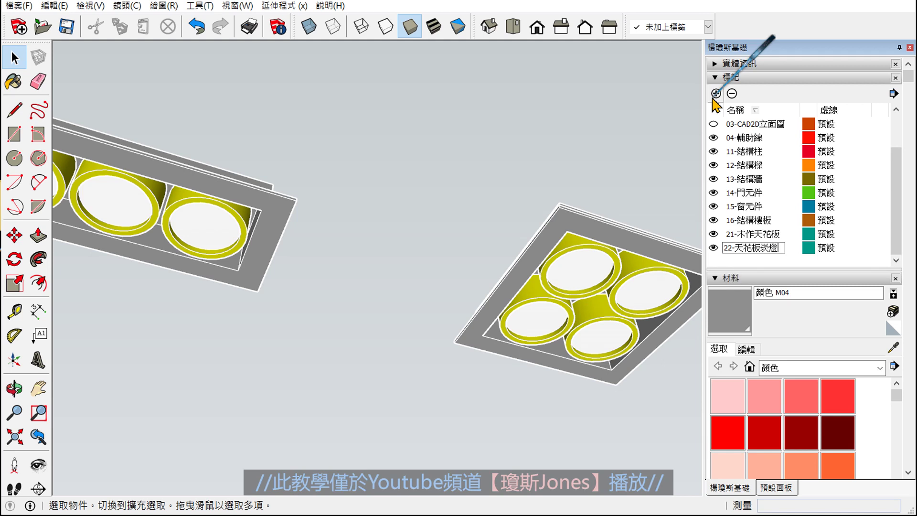
{"action": "left_click", "coordinate": [713, 125]}
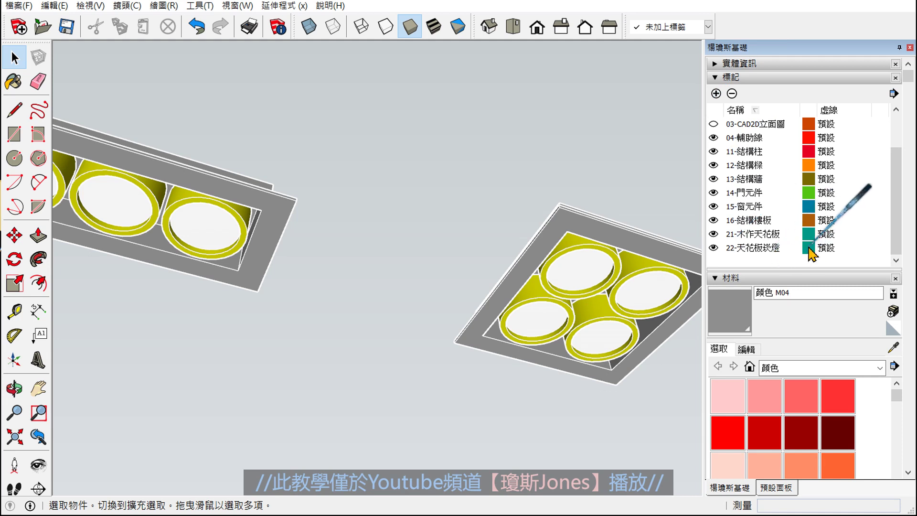
{"action": "left_click", "coordinate": [809, 248]}
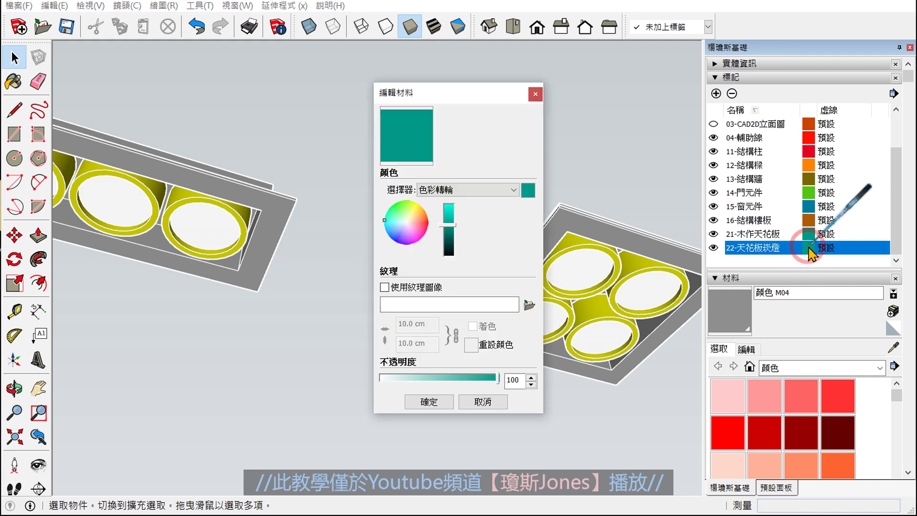
{"action": "left_click", "coordinate": [419, 208]}
{"action": "left_click", "coordinate": [414, 203]}
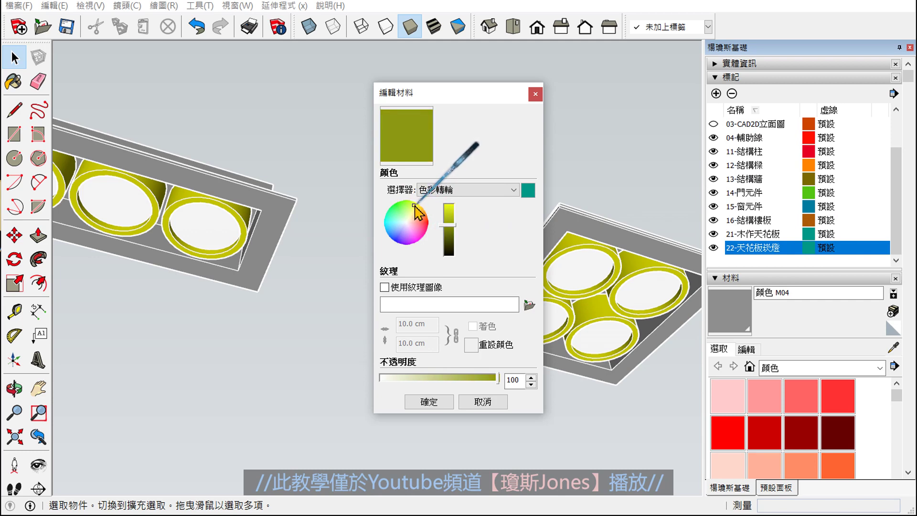
{"action": "left_click_drag", "start_coordinate": [449, 224], "coordinate": [451, 212]}
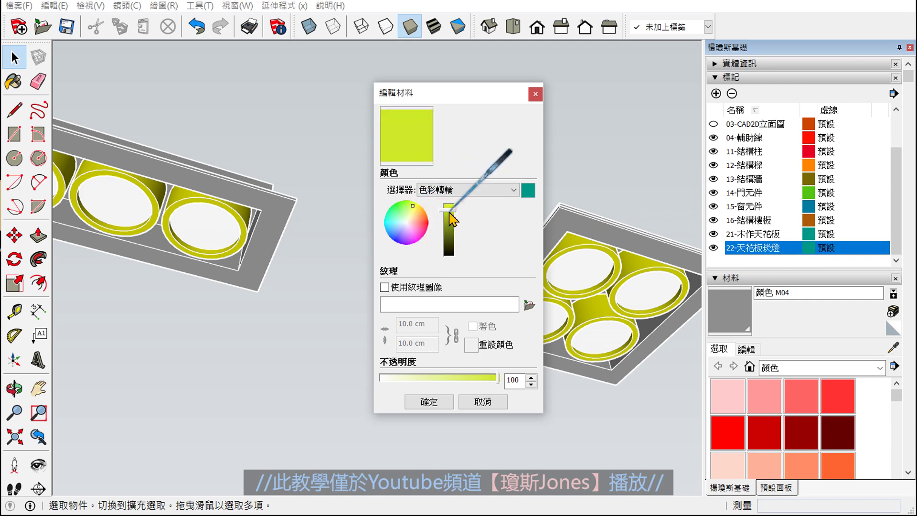
{"action": "left_click", "coordinate": [430, 402]}
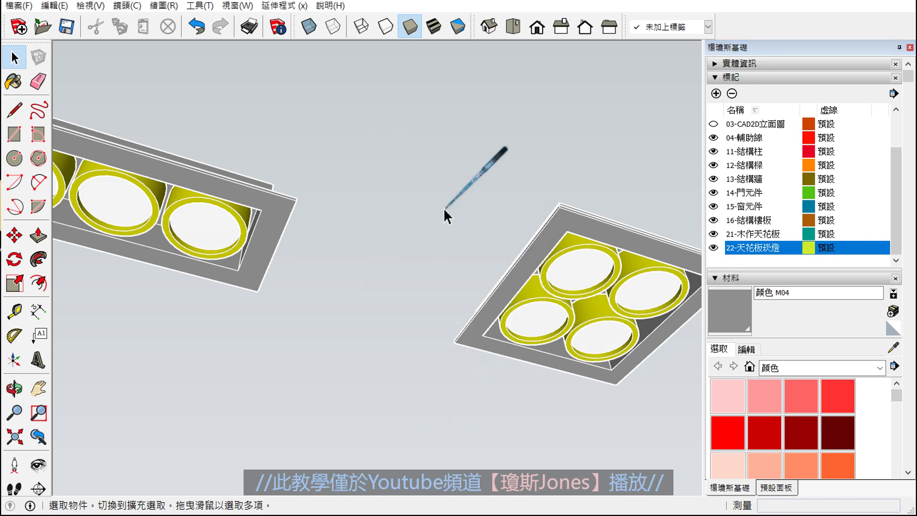
- Window-select the four-lamp downlight fixture and make it a group
{"action": "scroll", "coordinate": [447, 215], "scroll_direction": "down", "scroll_amount": 3}
{"action": "scroll", "coordinate": [464, 225], "scroll_direction": "down", "scroll_amount": 2}
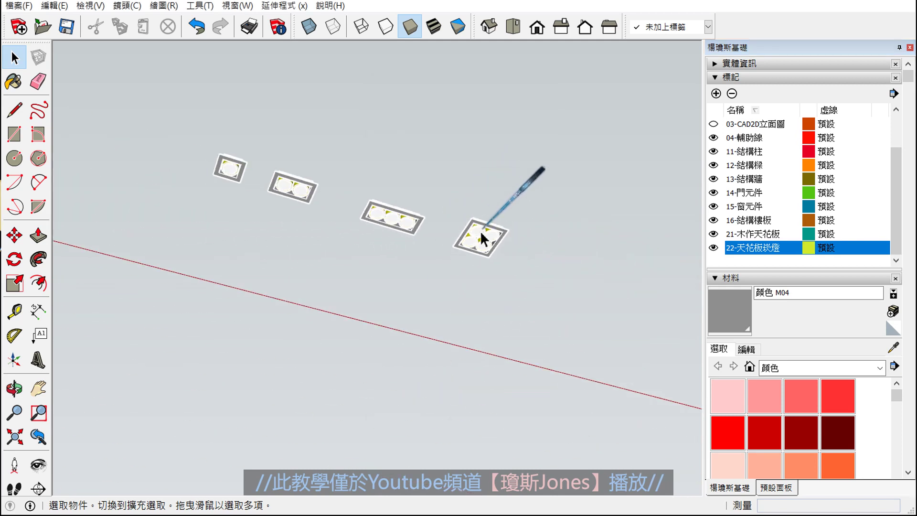
{"action": "scroll", "coordinate": [488, 227], "scroll_direction": "up", "scroll_amount": 3}
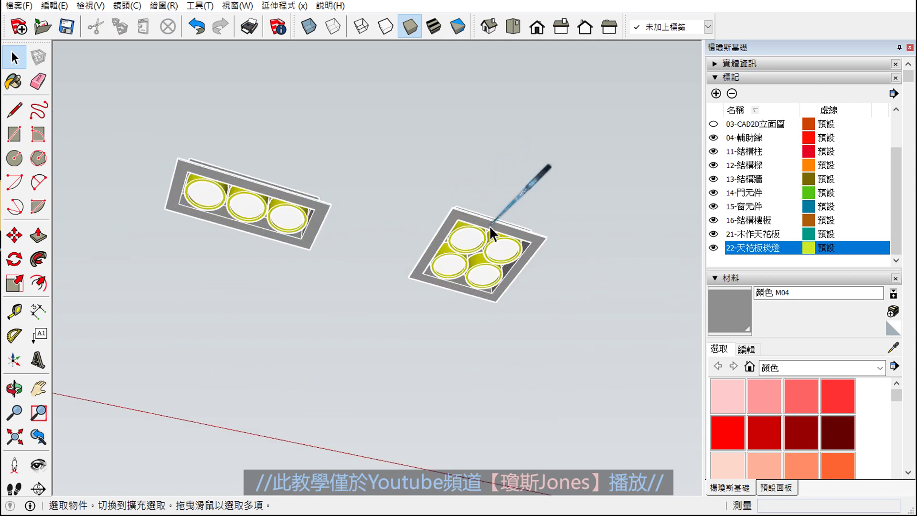
{"action": "left_click", "coordinate": [491, 234]}
{"action": "double_click", "coordinate": [476, 241]}
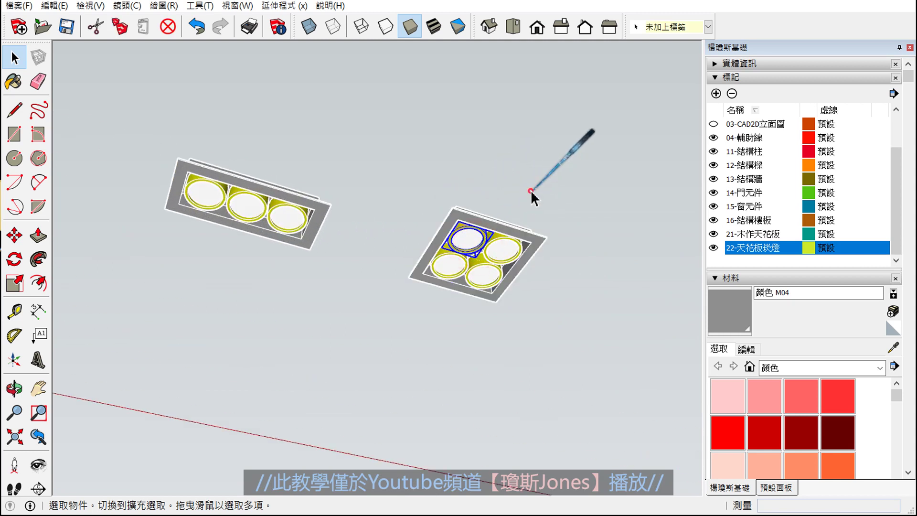
{"action": "scroll", "coordinate": [525, 225], "scroll_direction": "up", "scroll_amount": 1}
{"action": "left_click", "coordinate": [537, 243]}
{"action": "scroll", "coordinate": [499, 279], "scroll_direction": "up", "scroll_amount": 2}
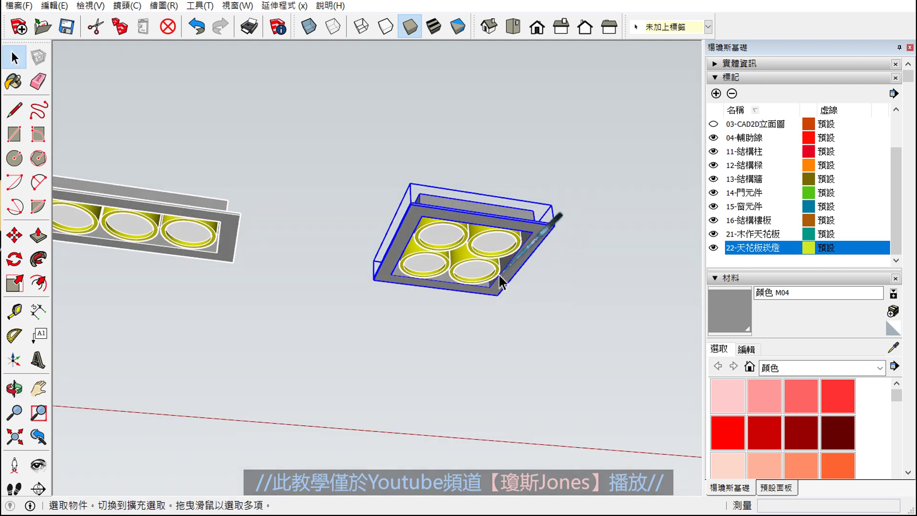
{"action": "left_click", "coordinate": [552, 203]}
{"action": "left_click_drag", "start_coordinate": [612, 151], "coordinate": [355, 357]}
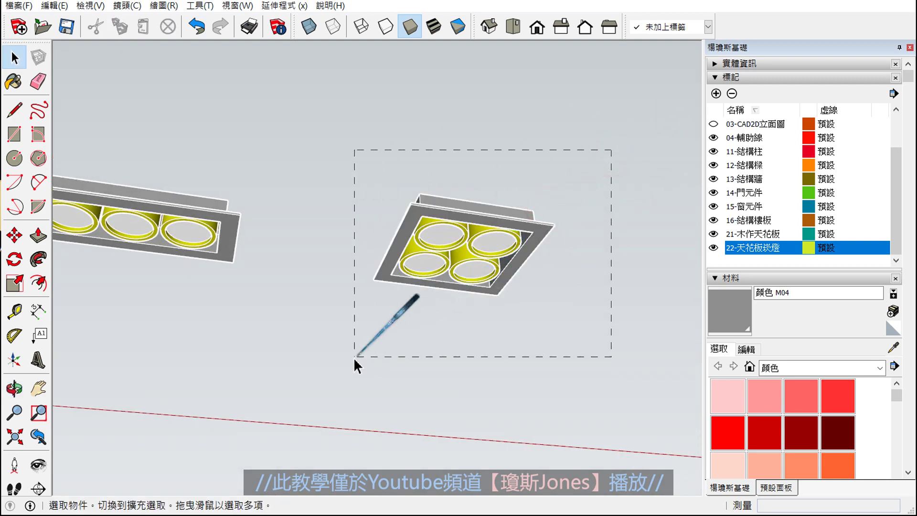
{"action": "right_click", "coordinate": [511, 265]}
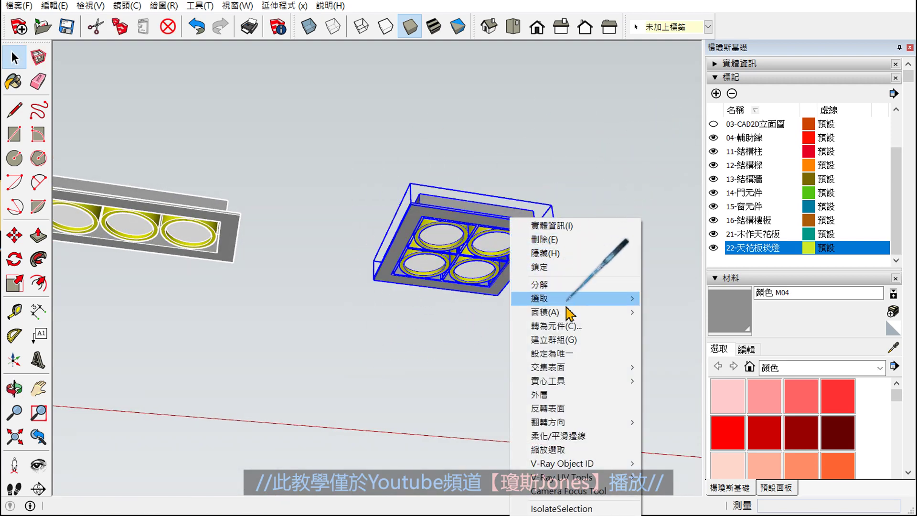
{"action": "left_click", "coordinate": [568, 339]}
{"action": "left_click", "coordinate": [567, 272]}
- Select all four downlight fixtures, from one-lamp to four-lamp, together
{"action": "scroll", "coordinate": [568, 272], "scroll_direction": "down", "scroll_amount": 2}
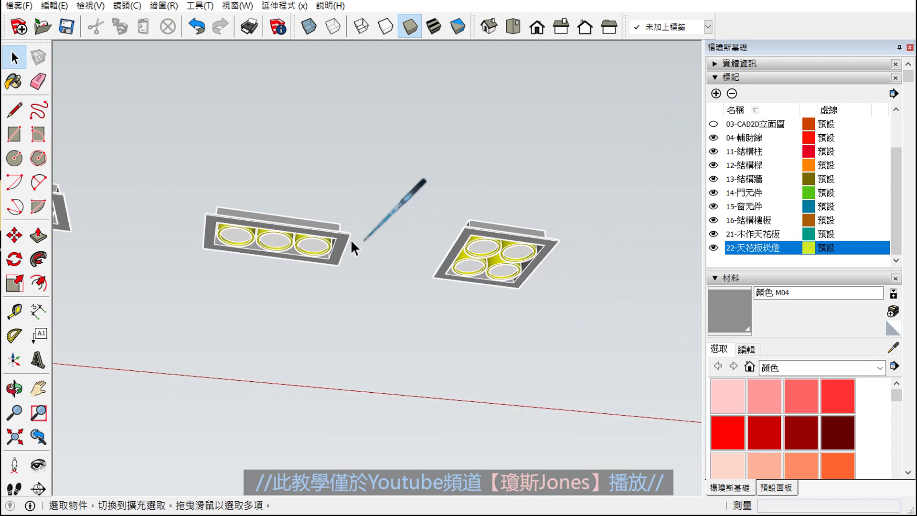
{"action": "left_click", "coordinate": [325, 228]}
{"action": "left_click", "coordinate": [458, 256]}
{"action": "scroll", "coordinate": [464, 258], "scroll_direction": "down", "scroll_amount": 2}
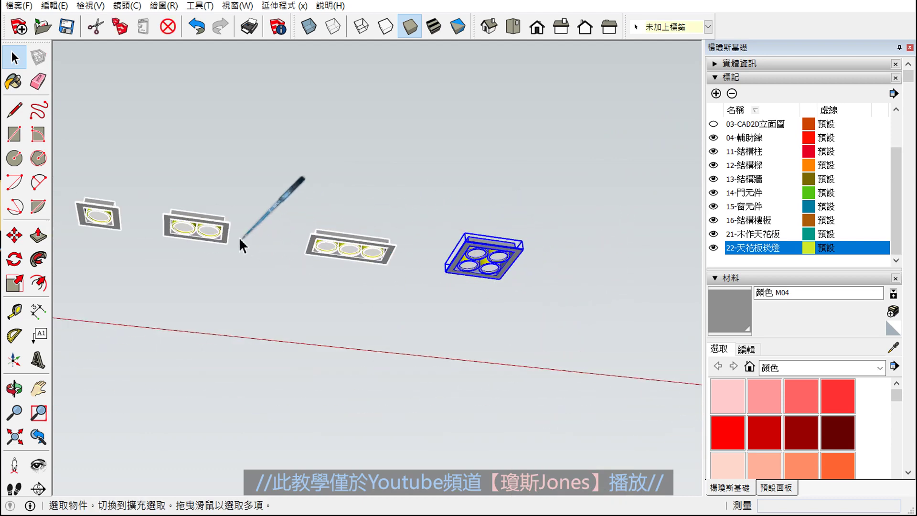
{"action": "left_click", "coordinate": [184, 234]}
{"action": "left_click", "coordinate": [108, 219]}
{"action": "left_click", "coordinate": [475, 175]}
{"action": "middle_click_drag", "start_coordinate": [475, 174], "coordinate": [547, 187], "text": "shift"}
{"action": "key", "text": "space"}
{"action": "left_click_drag", "start_coordinate": [656, 150], "coordinate": [134, 363]}
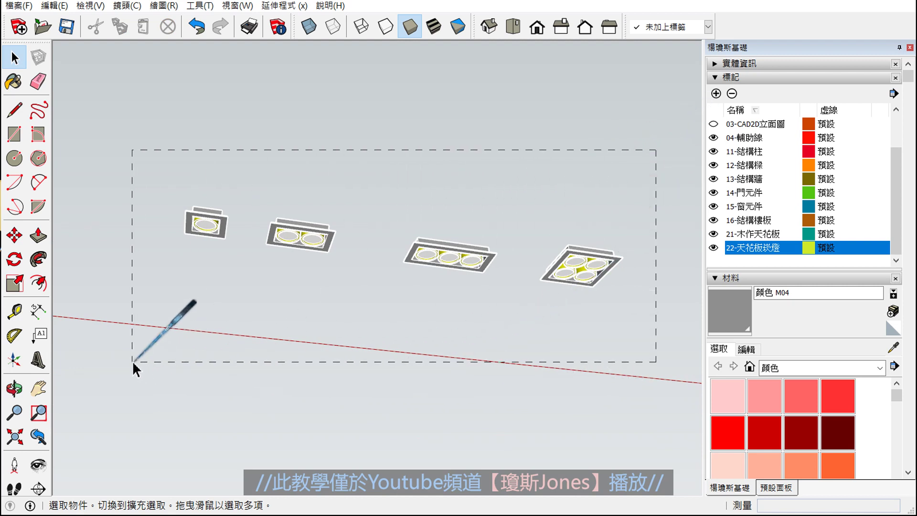
{"action": "mouse_move", "coordinate": [643, 198]}
{"action": "left_mouse_down"}
{"action": "mouse_move", "coordinate": [680, 194]}
{"action": "mouse_move", "coordinate": [667, 184]}
{"action": "left_mouse_up"}
{"action": "left_click_drag", "start_coordinate": [612, 156], "coordinate": [651, 32]}
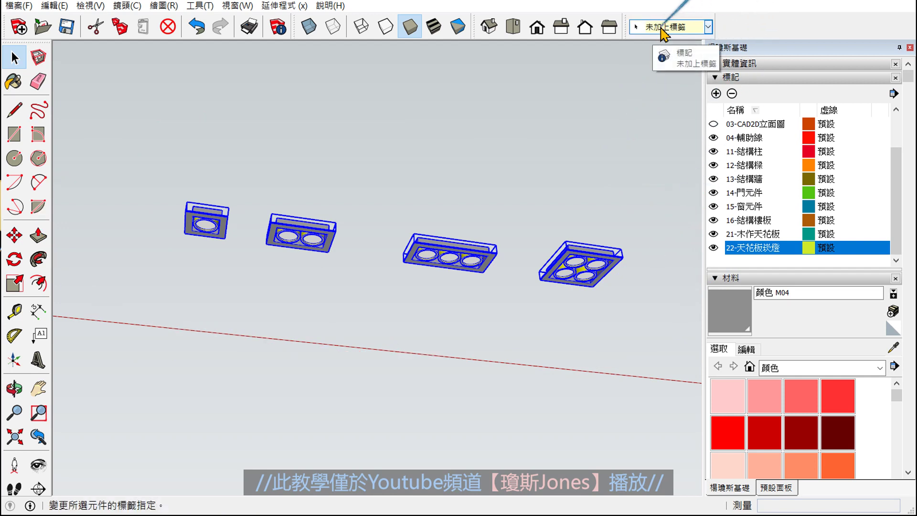
- Assign the selected fixtures to the 22-天花板崁燈 tag
{"action": "left_click", "coordinate": [710, 28]}
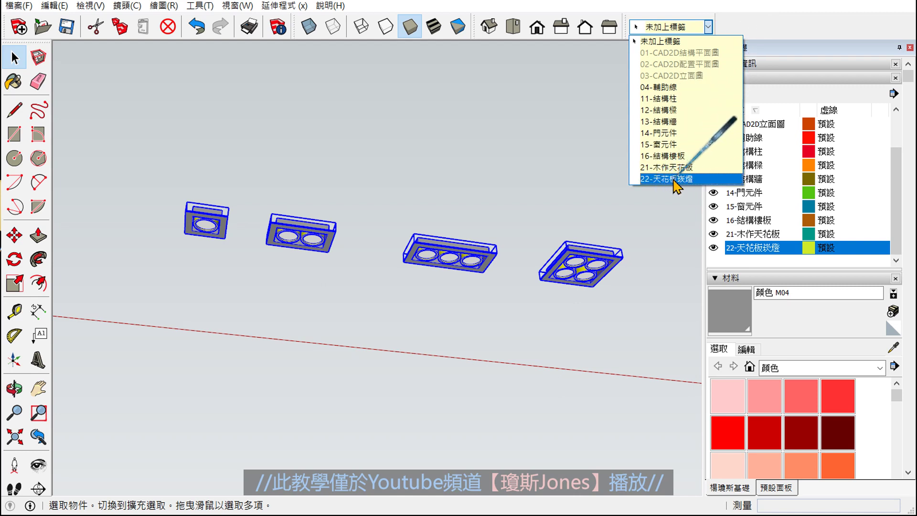
{"action": "left_click", "coordinate": [656, 179]}
{"action": "left_click", "coordinate": [611, 192]}
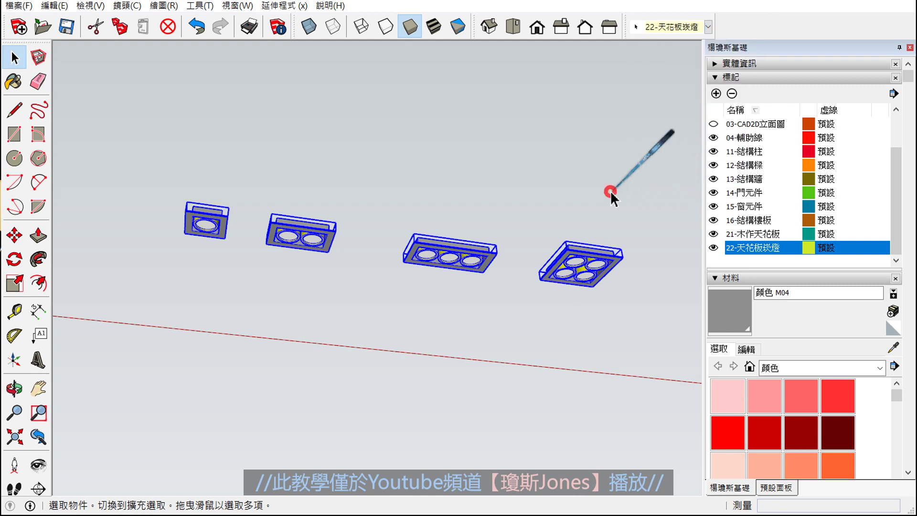
- Toggle the 22-天花板崁燈 tag's visibility off and back on to check the fixtures
{"action": "left_click", "coordinate": [713, 247]}
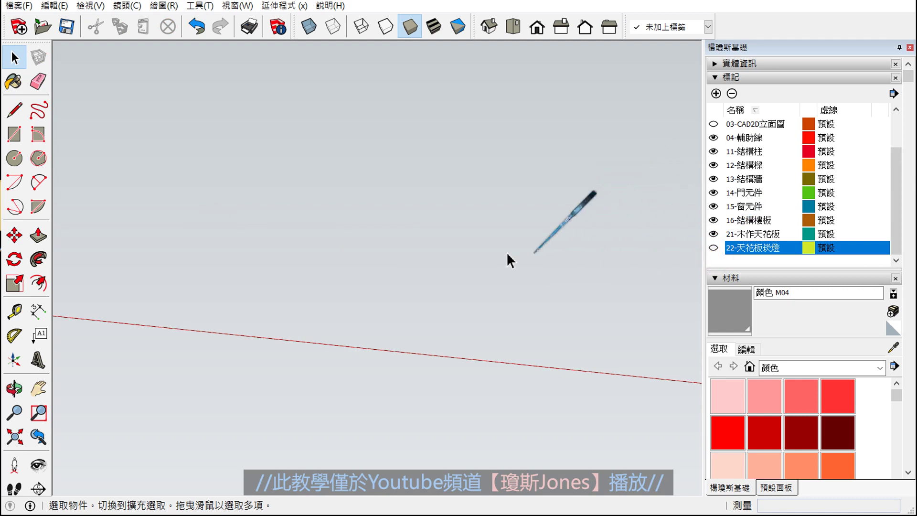
{"action": "left_click", "coordinate": [714, 248]}
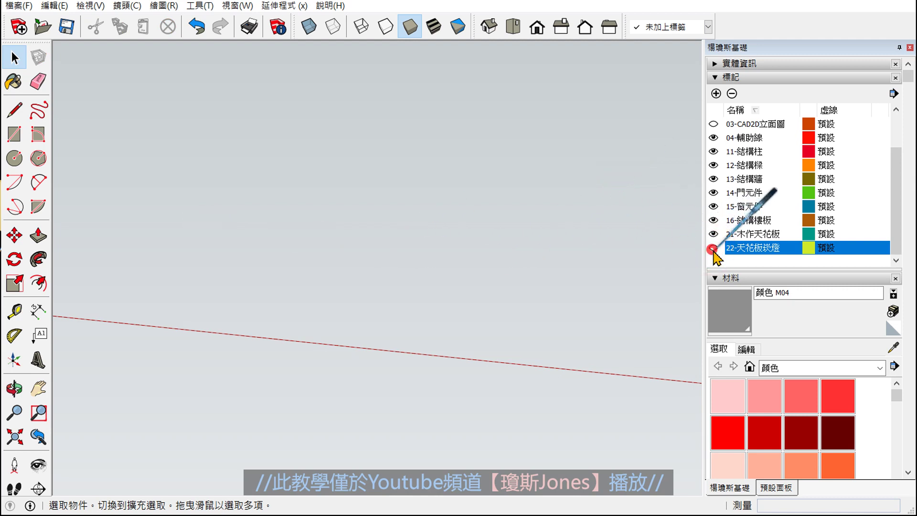
{"action": "left_click", "coordinate": [713, 248]}
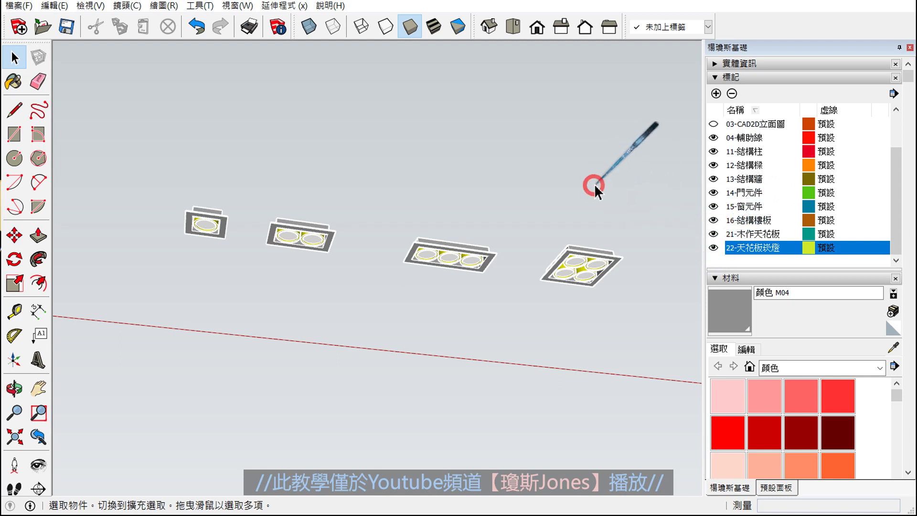
{"action": "scroll", "coordinate": [598, 202], "scroll_direction": "down", "scroll_amount": 2}
{"action": "scroll", "coordinate": [598, 202], "scroll_direction": "down", "scroll_amount": 1}
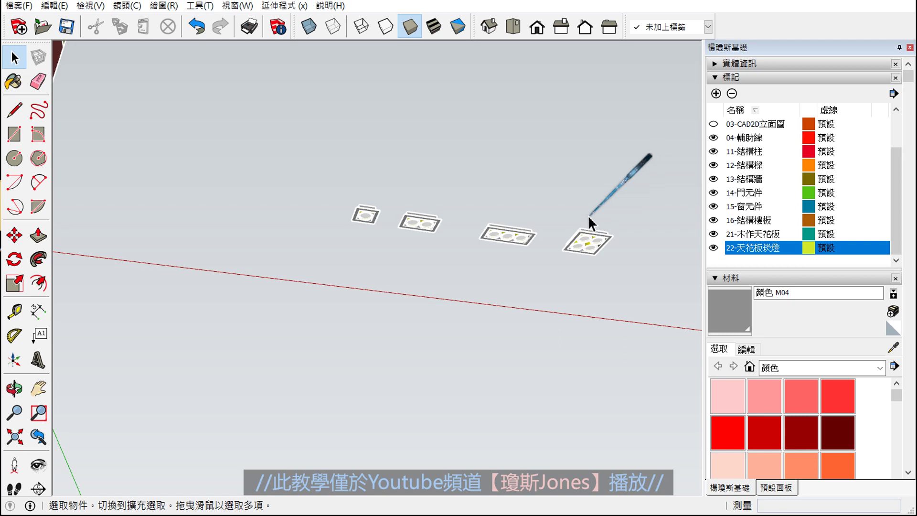
- Zoom out and orbit to view the whole building exterior from above at an angle
{"action": "scroll", "coordinate": [521, 241], "scroll_direction": "up", "scroll_amount": 2}
{"action": "scroll", "coordinate": [519, 244], "scroll_direction": "up", "scroll_amount": 4}
{"action": "left_click_drag", "start_coordinate": [586, 159], "coordinate": [606, 265]}
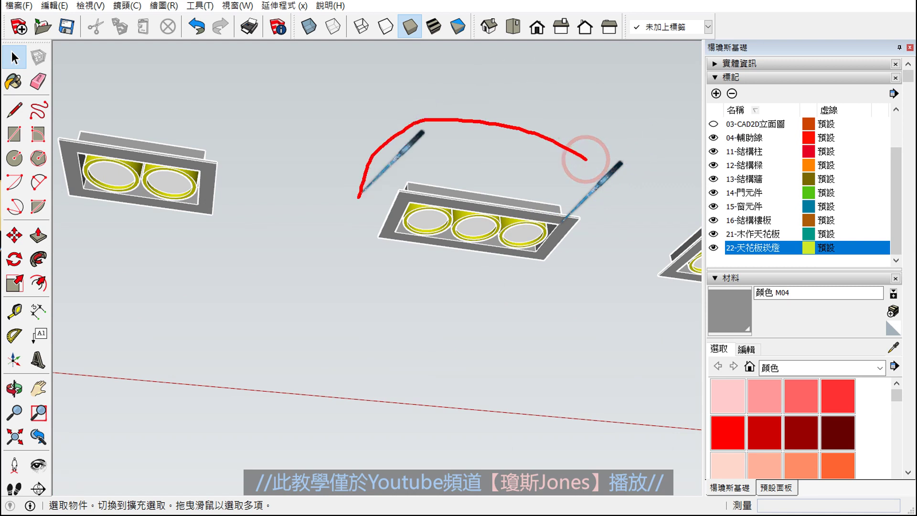
{"action": "key", "text": "e"}
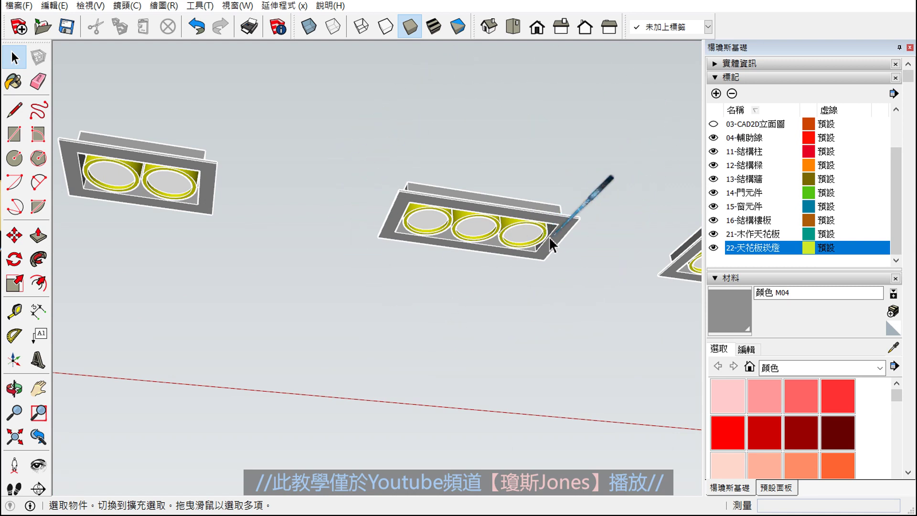
{"action": "scroll", "coordinate": [548, 253], "scroll_direction": "down", "scroll_amount": 3}
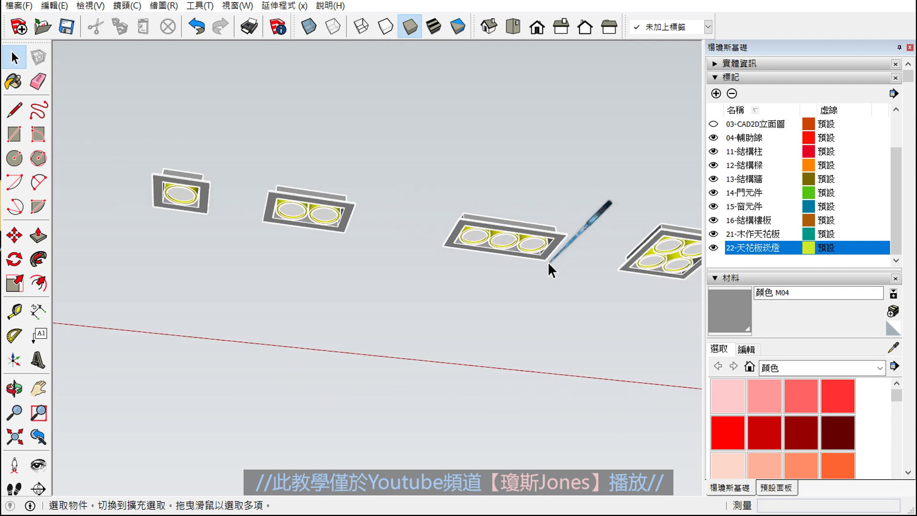
{"action": "scroll", "coordinate": [548, 264], "scroll_direction": "down", "scroll_amount": 2}
{"action": "scroll", "coordinate": [548, 270], "scroll_direction": "down", "scroll_amount": 3}
{"action": "scroll", "coordinate": [547, 273], "scroll_direction": "down", "scroll_amount": 3}
{"action": "scroll", "coordinate": [546, 275], "scroll_direction": "down", "scroll_amount": 3}
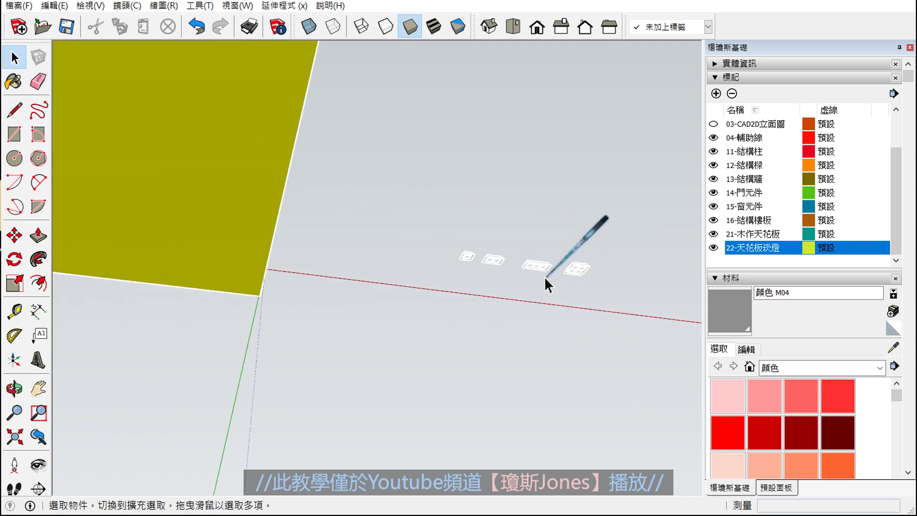
{"action": "scroll", "coordinate": [459, 254], "scroll_direction": "down", "scroll_amount": 5}
{"action": "scroll", "coordinate": [415, 344], "scroll_direction": "down", "scroll_amount": 3}
{"action": "scroll", "coordinate": [382, 344], "scroll_direction": "down", "scroll_amount": 3}
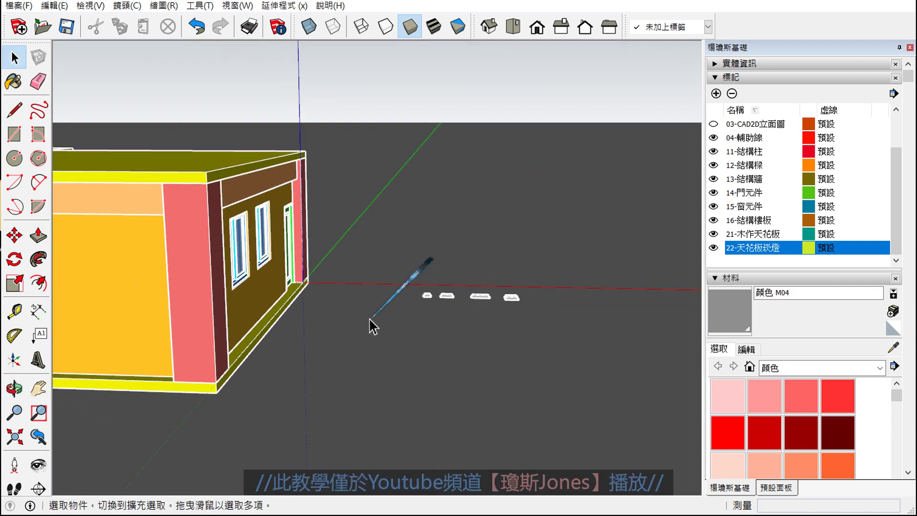
{"action": "mouse_move", "coordinate": [373, 327]}
{"action": "middle_mouse_down"}
{"action": "mouse_move", "coordinate": [395, 308]}
{"action": "mouse_move", "coordinate": [323, 342]}
{"action": "mouse_move", "coordinate": [527, 365]}
{"action": "mouse_move", "coordinate": [452, 334]}
{"action": "middle_mouse_up"}
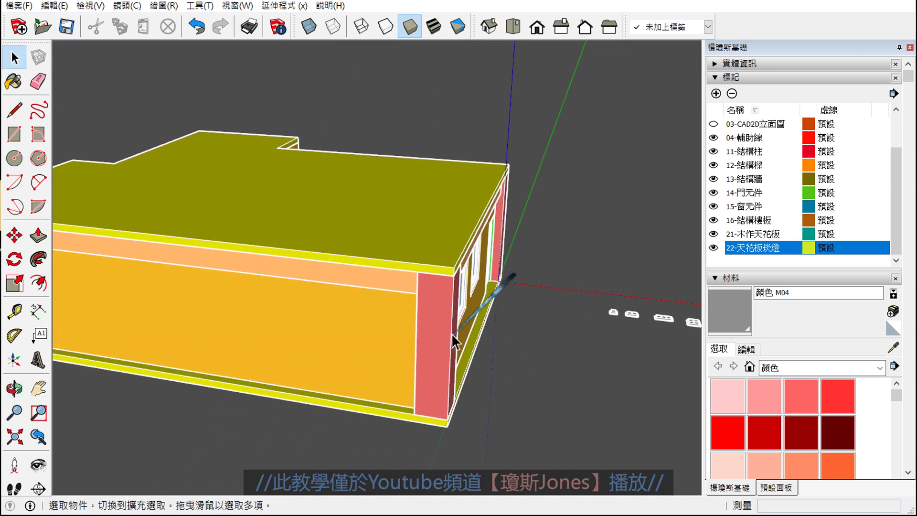
{"action": "mouse_move", "coordinate": [545, 322]}
{"action": "middle_mouse_down"}
{"action": "mouse_move", "coordinate": [486, 328]}
{"action": "mouse_move", "coordinate": [492, 340]}
{"action": "middle_mouse_up"}
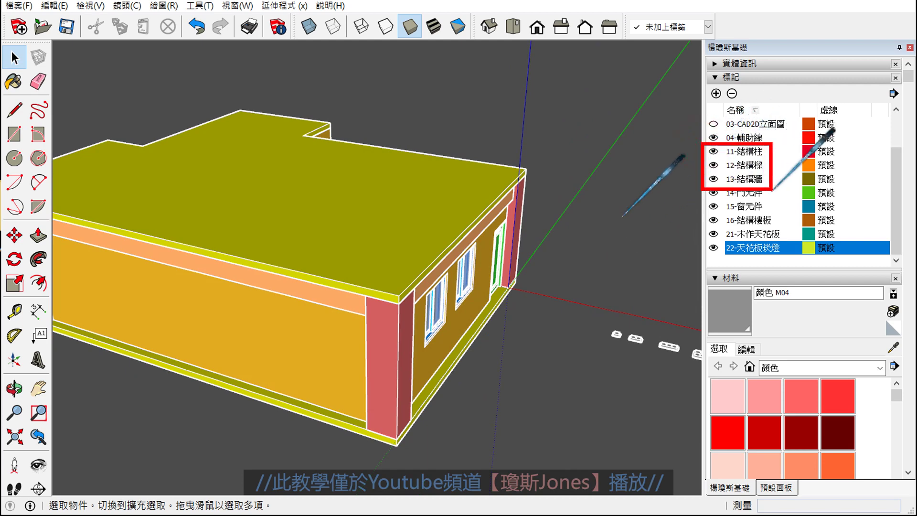
- Hide the 13-結構牆 walls, 11-結構柱 columns and 16-結構樓板 floor slab tags
{"action": "left_click", "coordinate": [714, 179]}
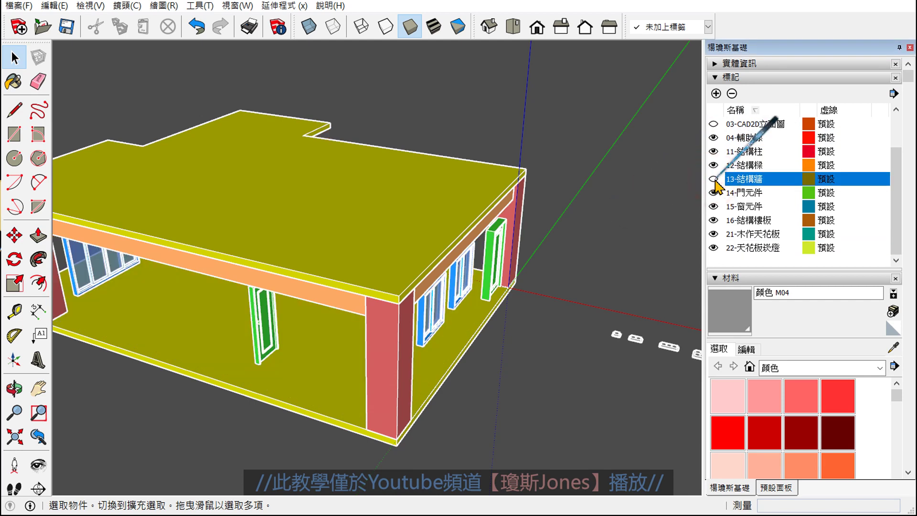
{"action": "middle_click_drag", "start_coordinate": [665, 198], "coordinate": [666, 204]}
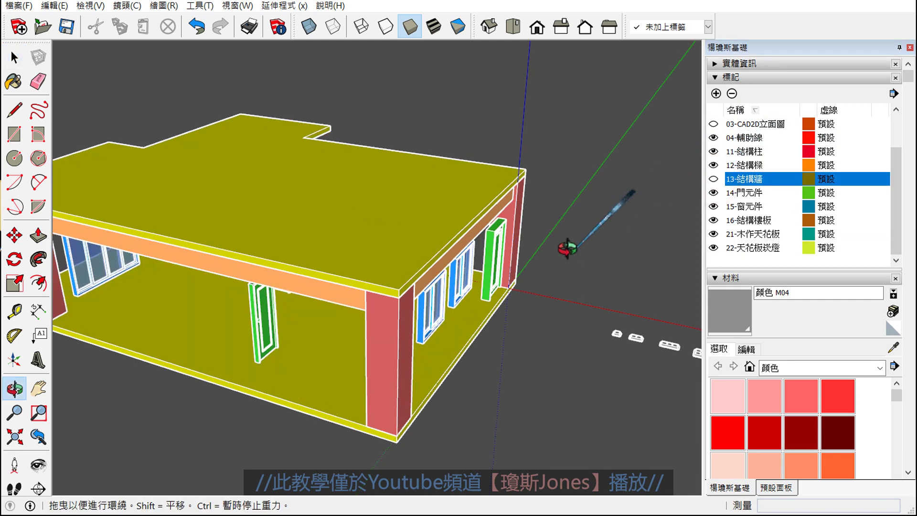
{"action": "left_click", "coordinate": [713, 151]}
{"action": "middle_click_drag", "start_coordinate": [491, 378], "coordinate": [655, 289]}
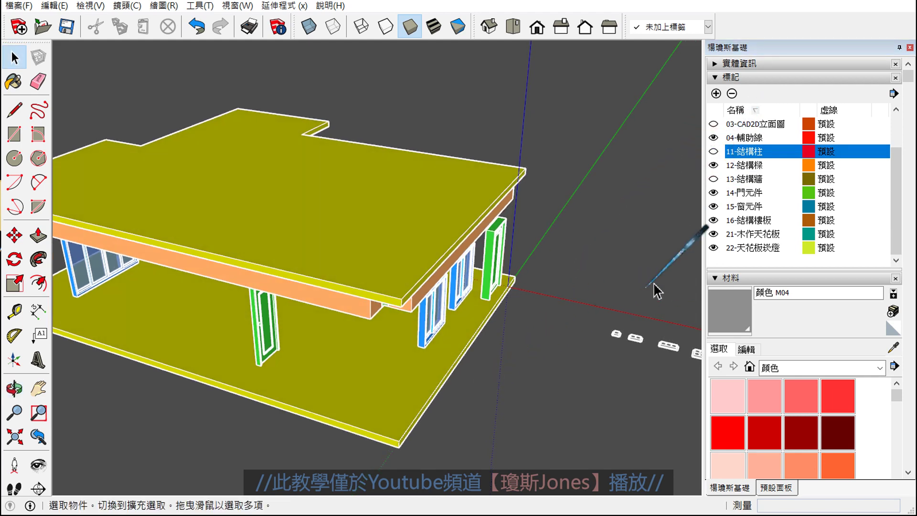
{"action": "left_click", "coordinate": [714, 220]}
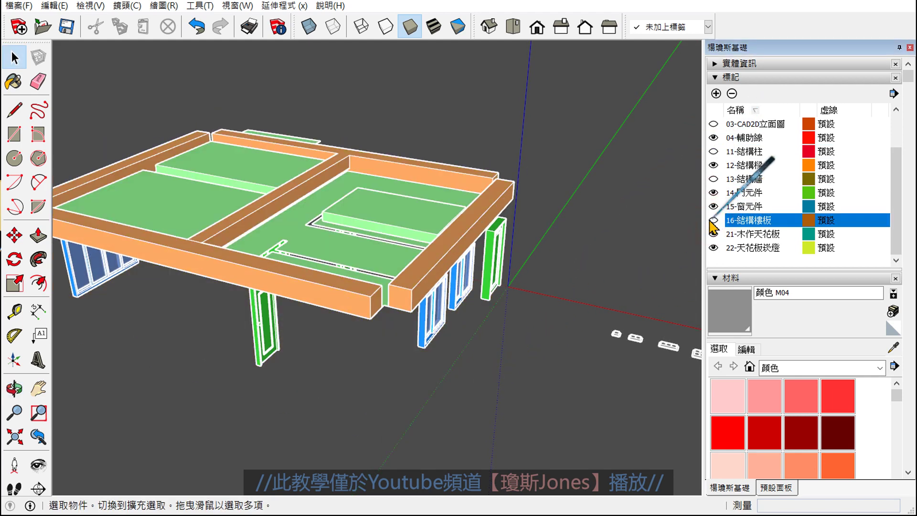
- Hide the 12-結構樑 beams tag, leaving only ceiling panels, doors and windows
{"action": "scroll", "coordinate": [500, 364], "scroll_direction": "up", "scroll_amount": 3}
{"action": "scroll", "coordinate": [430, 296], "scroll_direction": "up", "scroll_amount": 3}
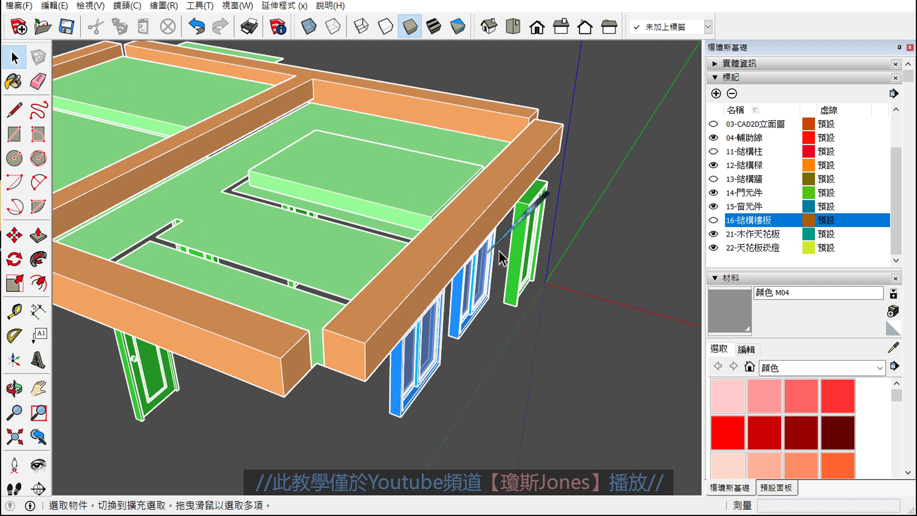
{"action": "left_click", "coordinate": [714, 165]}
{"action": "scroll", "coordinate": [647, 210], "scroll_direction": "down", "scroll_amount": 1}
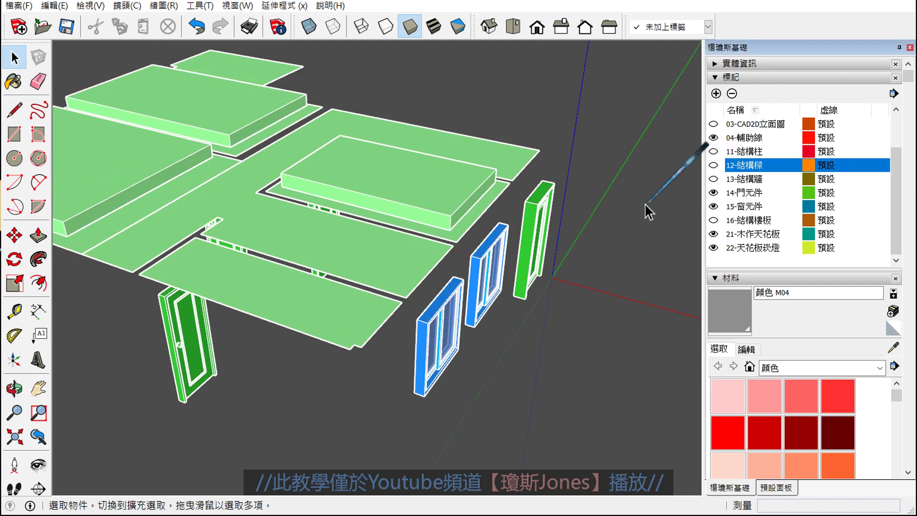
{"action": "scroll", "coordinate": [648, 210], "scroll_direction": "down", "scroll_amount": 1}
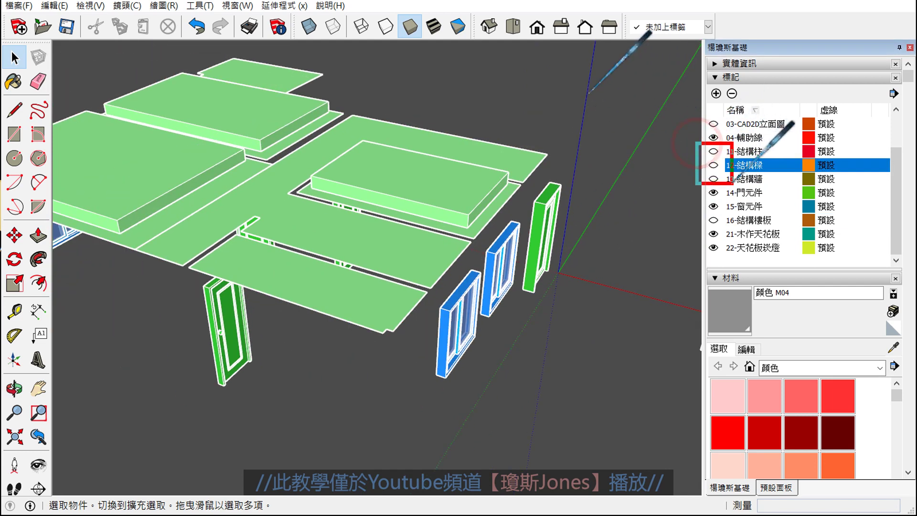
{"action": "left_click_drag", "start_coordinate": [731, 183], "coordinate": [777, 189]}
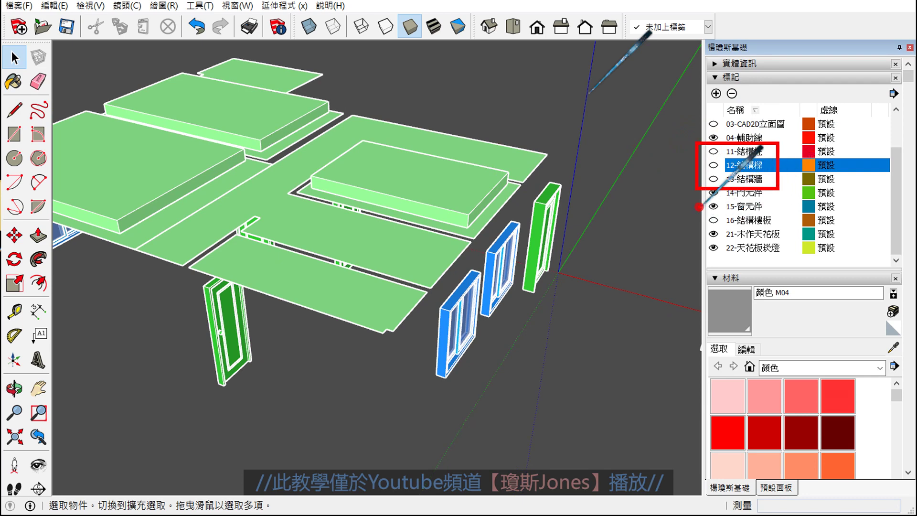
{"action": "left_click_drag", "start_coordinate": [700, 206], "coordinate": [785, 230]}
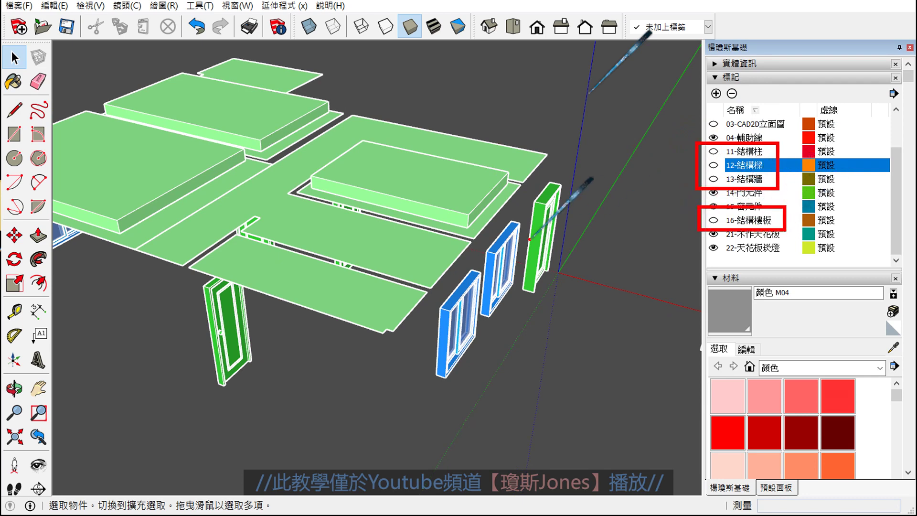
{"action": "key", "text": "Escape"}
- Orbit the camera down to eye level beneath the ceiling slabs
{"action": "scroll", "coordinate": [562, 221], "scroll_direction": "down", "scroll_amount": 3}
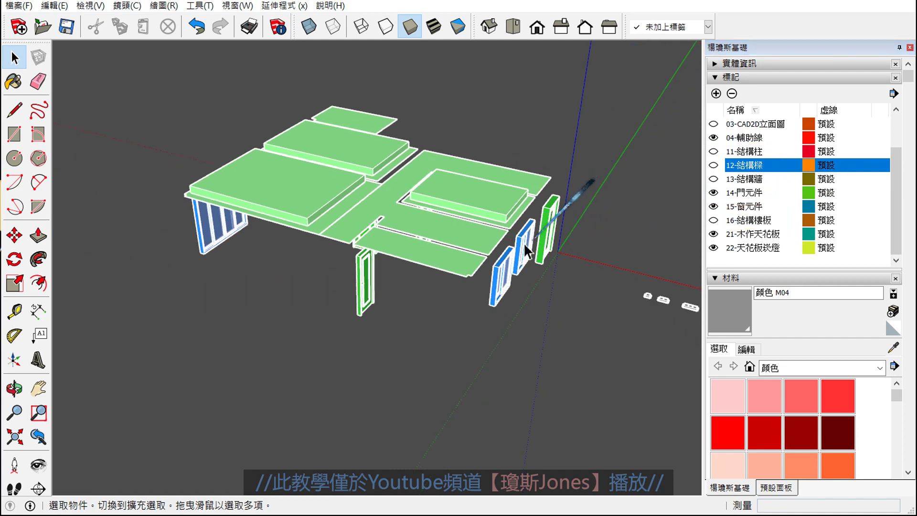
{"action": "middle_click_drag", "start_coordinate": [384, 287], "coordinate": [491, 293]}
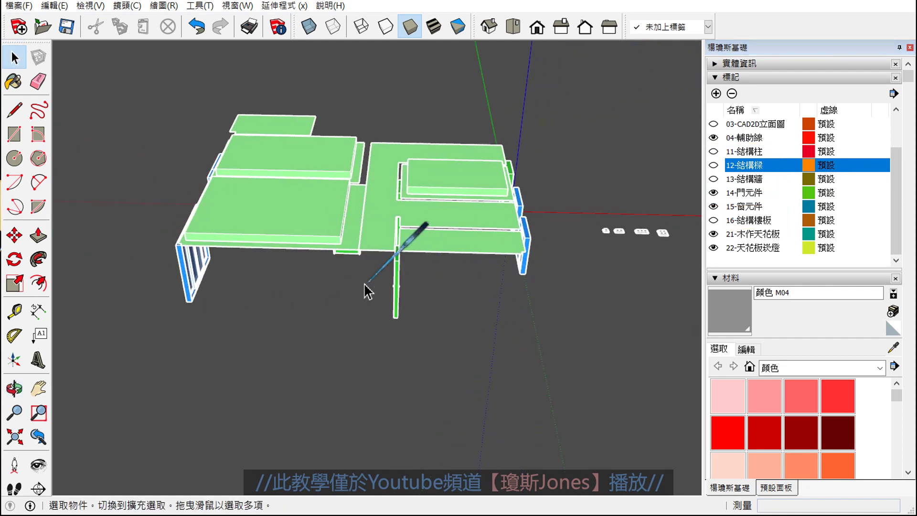
{"action": "scroll", "coordinate": [368, 286], "scroll_direction": "up", "scroll_amount": 3}
{"action": "scroll", "coordinate": [344, 281], "scroll_direction": "up", "scroll_amount": 3}
{"action": "middle_click_drag", "start_coordinate": [338, 285], "coordinate": [262, 183]}
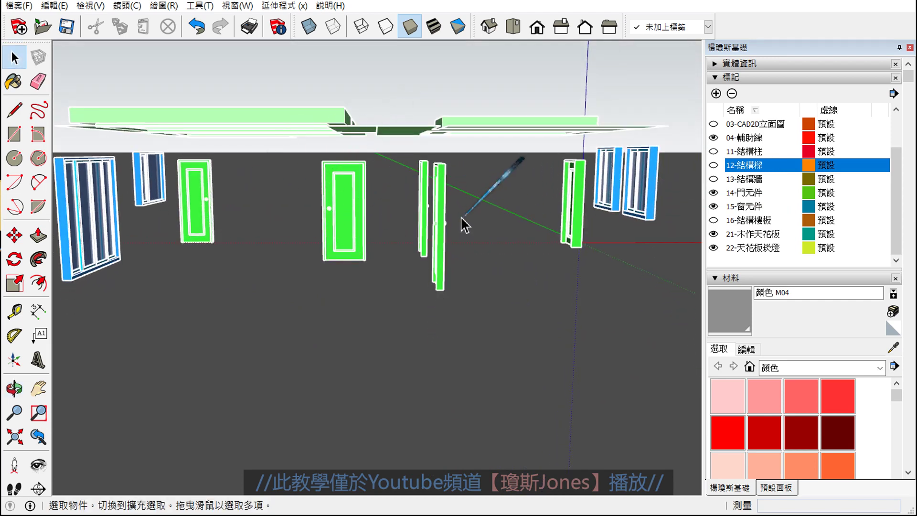
{"action": "middle_click_drag", "start_coordinate": [464, 225], "coordinate": [311, 180]}
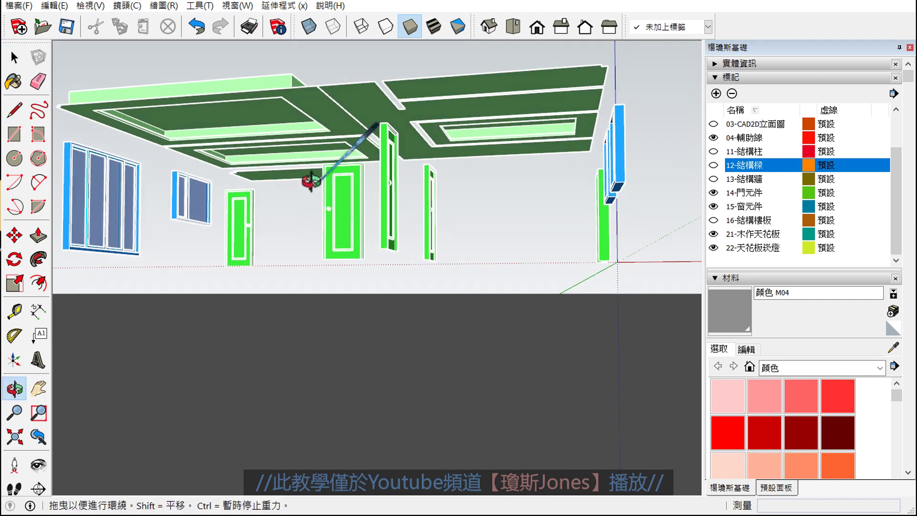
{"action": "mouse_move", "coordinate": [313, 188]}
{"action": "middle_mouse_down"}
{"action": "mouse_move", "coordinate": [223, 205]}
{"action": "mouse_move", "coordinate": [252, 219]}
{"action": "middle_mouse_up"}
{"action": "scroll", "coordinate": [176, 240], "scroll_direction": "up", "scroll_amount": 3}
- Orbit up and in for a close-up of the green ceiling panels from below
{"action": "mouse_move", "coordinate": [165, 103]}
{"action": "left_mouse_down"}
{"action": "mouse_move", "coordinate": [344, 117]}
{"action": "mouse_move", "coordinate": [307, 276]}
{"action": "mouse_move", "coordinate": [282, 114]}
{"action": "left_mouse_up"}
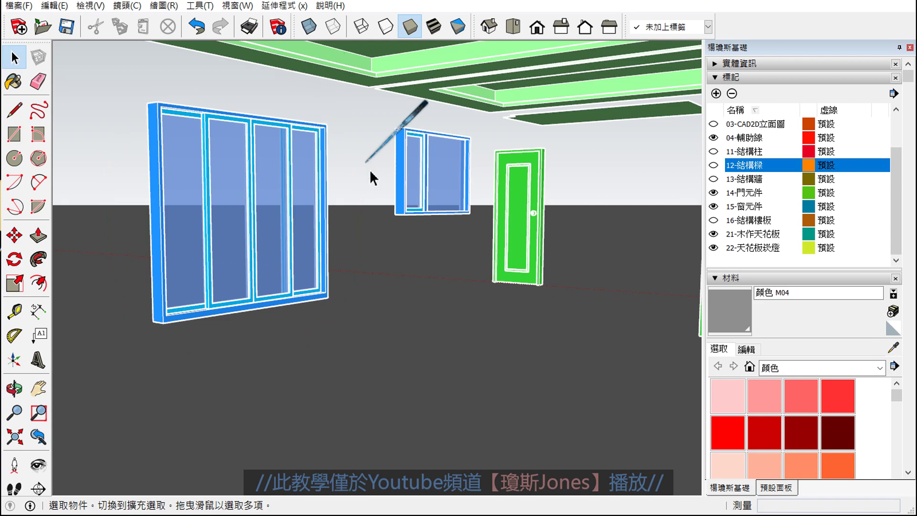
{"action": "middle_click_drag", "start_coordinate": [369, 169], "coordinate": [436, 241]}
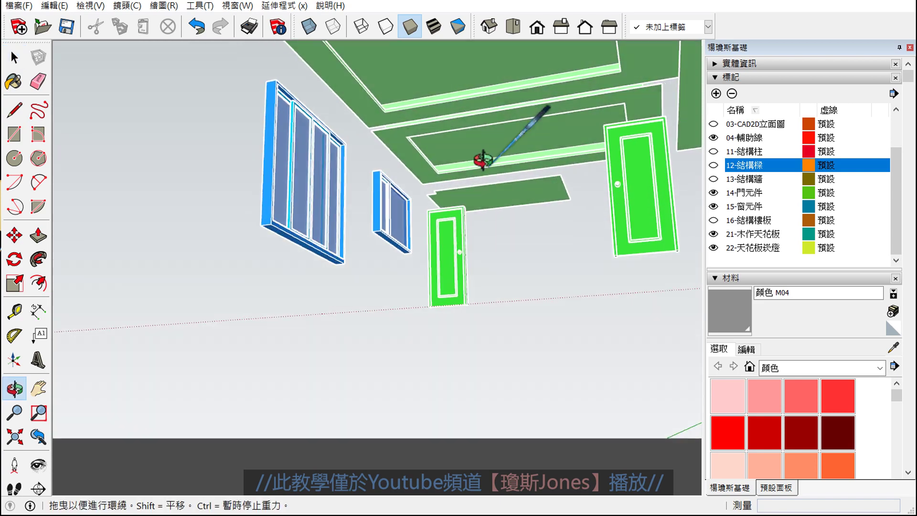
{"action": "middle_click_drag", "start_coordinate": [436, 241], "coordinate": [425, 182]}
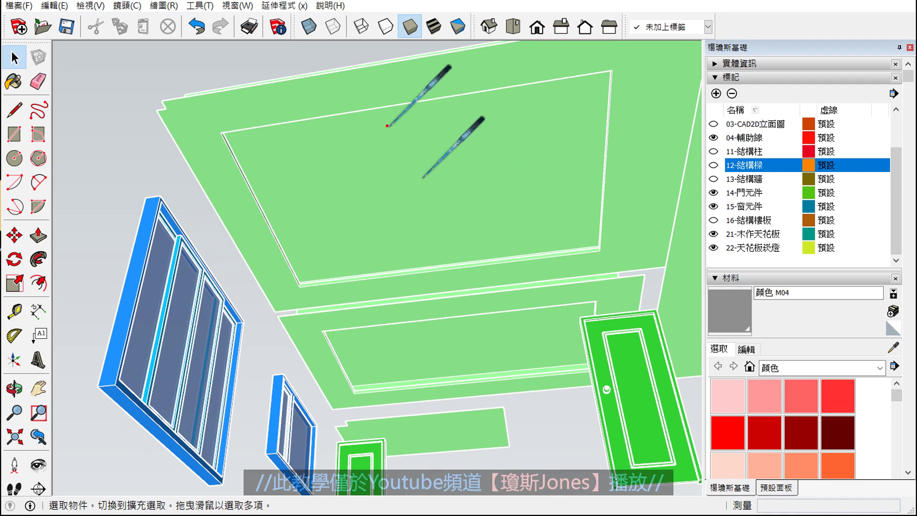
{"action": "left_click_drag", "start_coordinate": [387, 125], "coordinate": [474, 31]}
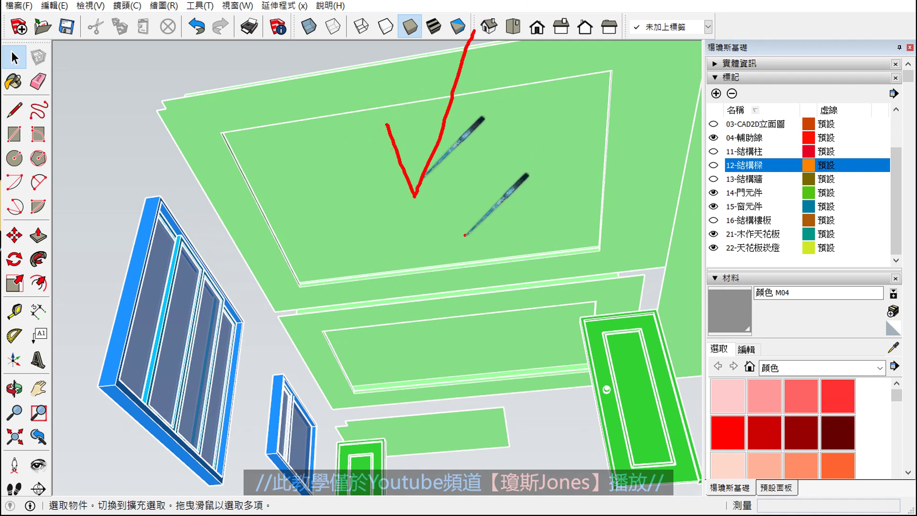
{"action": "key", "text": "Escape"}
{"action": "middle_click_drag", "start_coordinate": [437, 205], "coordinate": [286, 285]}
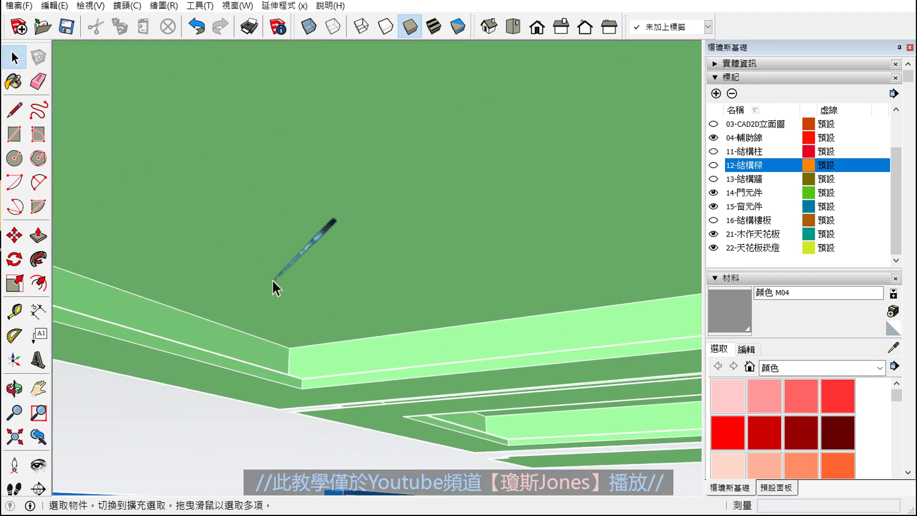
{"action": "mouse_move", "coordinate": [285, 277]}
{"action": "middle_mouse_down"}
{"action": "mouse_move", "coordinate": [349, 260]}
{"action": "mouse_move", "coordinate": [420, 215]}
{"action": "mouse_move", "coordinate": [579, 188]}
{"action": "mouse_move", "coordinate": [282, 235]}
{"action": "middle_mouse_up"}
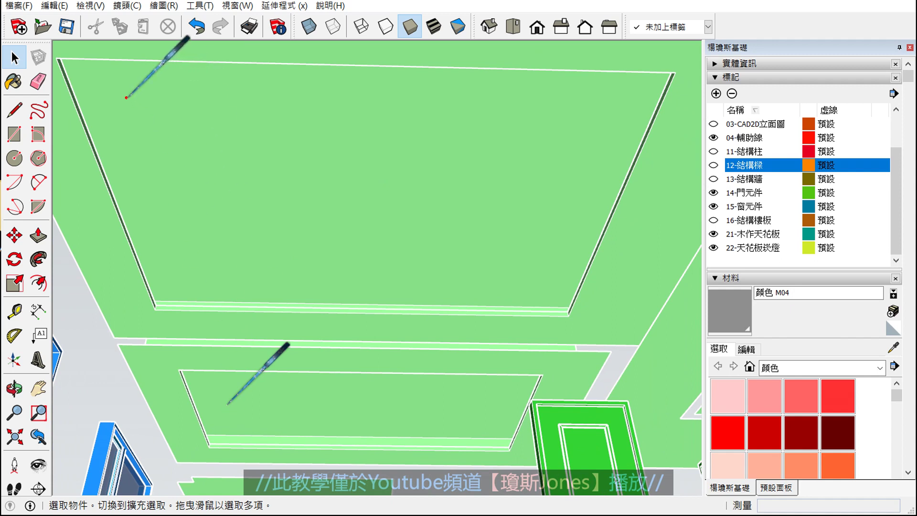
- Orbit and zoom in on the stepped ceiling panel edge and the recess around it
{"action": "left_click_drag", "start_coordinate": [126, 97], "coordinate": [224, 123]}
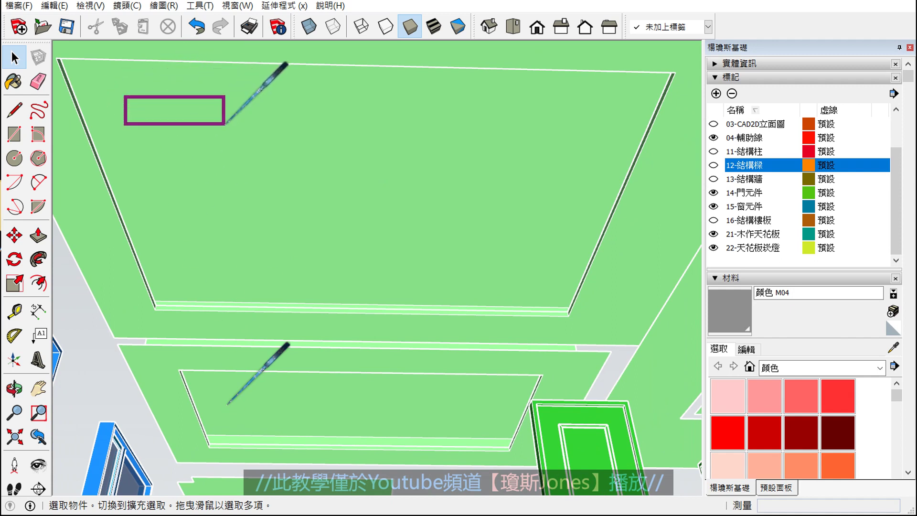
{"action": "mouse_move", "coordinate": [492, 101]}
{"action": "left_mouse_down"}
{"action": "mouse_move", "coordinate": [559, 126]}
{"action": "mouse_move", "coordinate": [592, 126]}
{"action": "left_mouse_up"}
{"action": "left_click_drag", "start_coordinate": [166, 257], "coordinate": [264, 281]}
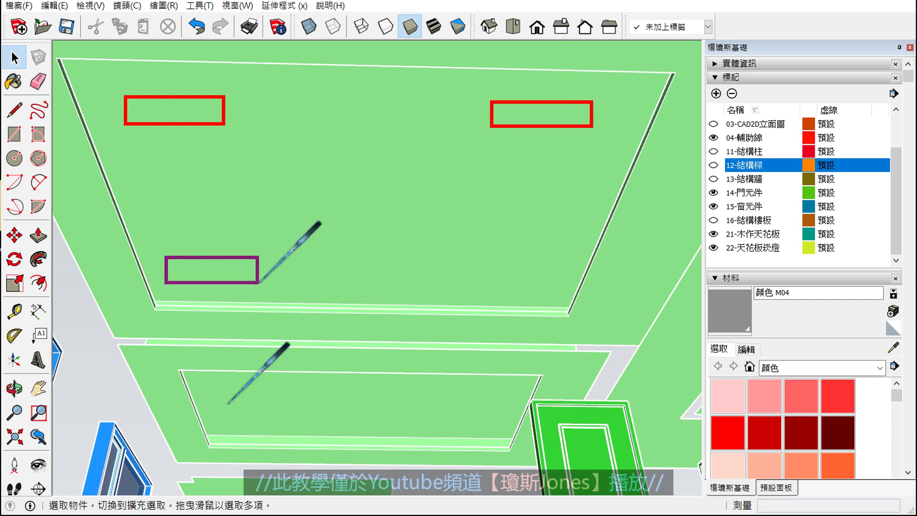
{"action": "left_click_drag", "start_coordinate": [475, 261], "coordinate": [561, 282]}
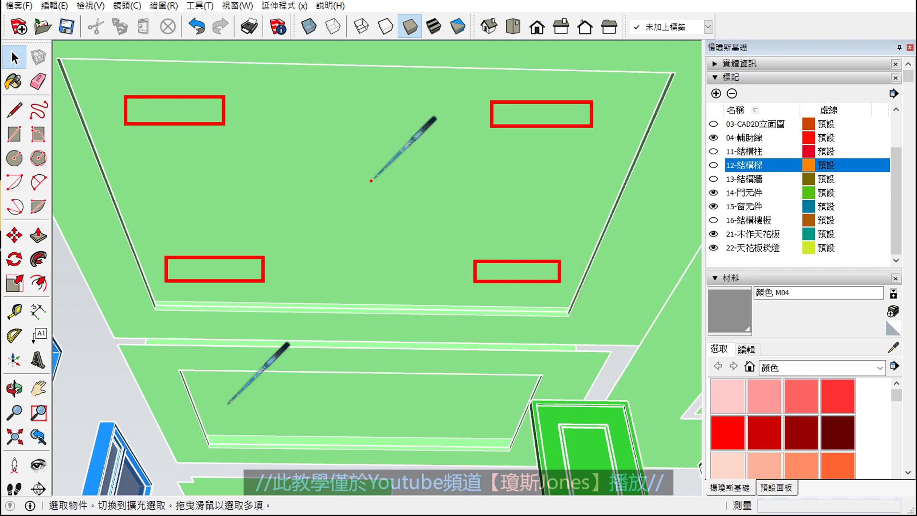
{"action": "left_click_drag", "start_coordinate": [309, 156], "coordinate": [333, 178]}
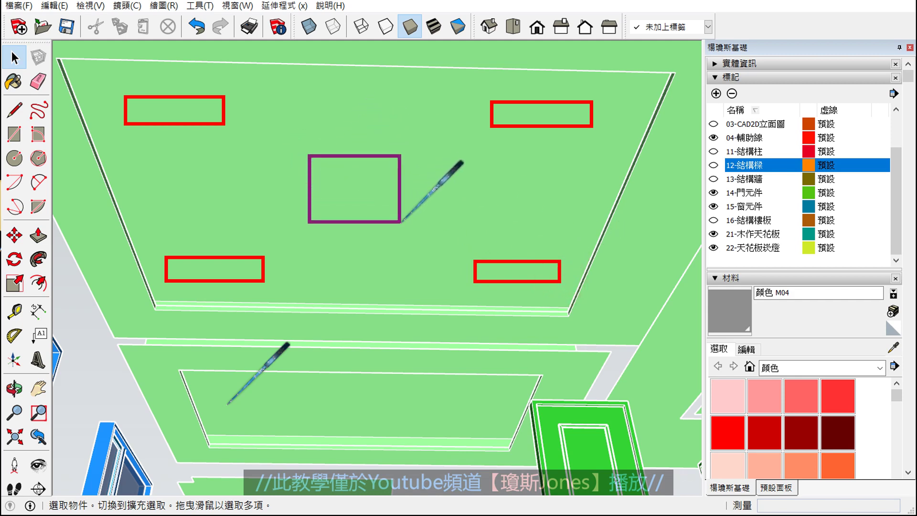
{"action": "left_click_drag", "start_coordinate": [394, 212], "coordinate": [402, 226]}
{"action": "mouse_move", "coordinate": [138, 101]}
{"action": "left_mouse_down"}
{"action": "mouse_move", "coordinate": [152, 112]}
{"action": "mouse_move", "coordinate": [213, 100]}
{"action": "left_mouse_up"}
{"action": "mouse_move", "coordinate": [492, 107]}
{"action": "left_mouse_down"}
{"action": "mouse_move", "coordinate": [514, 122]}
{"action": "mouse_move", "coordinate": [580, 119]}
{"action": "left_mouse_up"}
{"action": "mouse_move", "coordinate": [538, 267]}
{"action": "left_mouse_down"}
{"action": "mouse_move", "coordinate": [554, 265]}
{"action": "mouse_move", "coordinate": [499, 263]}
{"action": "left_mouse_up"}
{"action": "mouse_move", "coordinate": [238, 266]}
{"action": "left_mouse_down"}
{"action": "mouse_move", "coordinate": [242, 274]}
{"action": "mouse_move", "coordinate": [247, 263]}
{"action": "left_mouse_up"}
{"action": "mouse_move", "coordinate": [211, 263]}
{"action": "left_mouse_down"}
{"action": "mouse_move", "coordinate": [213, 273]}
{"action": "mouse_move", "coordinate": [196, 270]}
{"action": "left_mouse_up"}
{"action": "left_click_drag", "start_coordinate": [321, 162], "coordinate": [382, 186]}
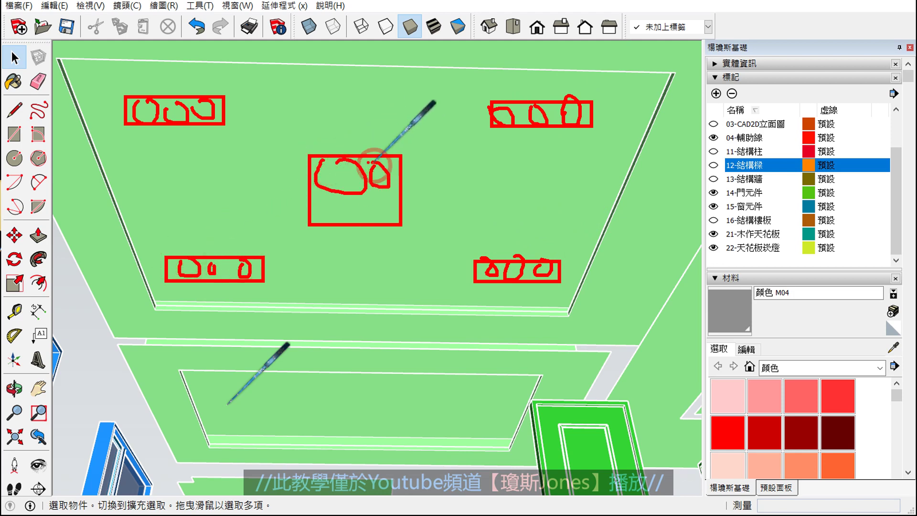
{"action": "mouse_move", "coordinate": [330, 198]}
{"action": "left_mouse_down"}
{"action": "mouse_move", "coordinate": [356, 195]}
{"action": "mouse_move", "coordinate": [392, 222]}
{"action": "left_mouse_up"}
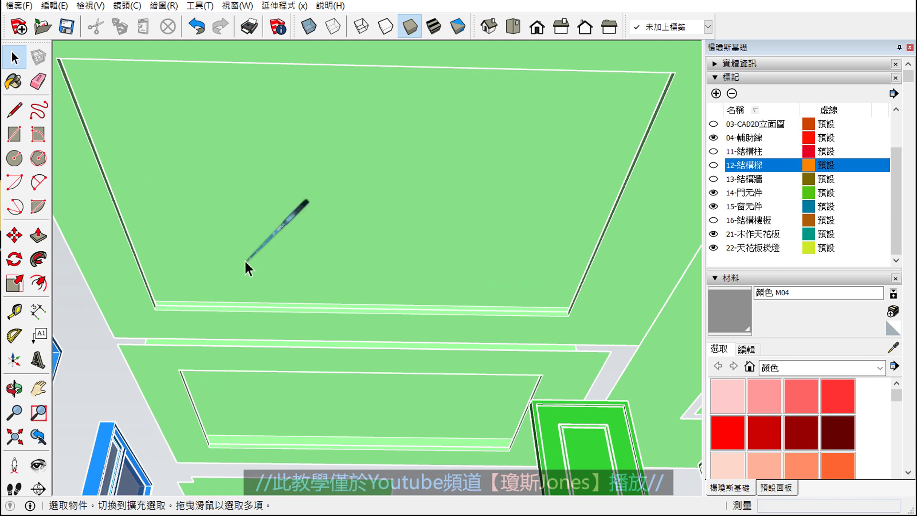
{"action": "mouse_move", "coordinate": [246, 262]}
{"action": "middle_mouse_down"}
{"action": "mouse_move", "coordinate": [139, 324]}
{"action": "mouse_move", "coordinate": [144, 352]}
{"action": "mouse_move", "coordinate": [318, 303]}
{"action": "mouse_move", "coordinate": [276, 322]}
{"action": "mouse_move", "coordinate": [344, 313]}
{"action": "mouse_move", "coordinate": [334, 375]}
{"action": "mouse_move", "coordinate": [352, 317]}
{"action": "mouse_move", "coordinate": [364, 339]}
{"action": "mouse_move", "coordinate": [416, 374]}
{"action": "mouse_move", "coordinate": [380, 225]}
{"action": "mouse_move", "coordinate": [369, 272]}
{"action": "mouse_move", "coordinate": [388, 283]}
{"action": "middle_mouse_up"}
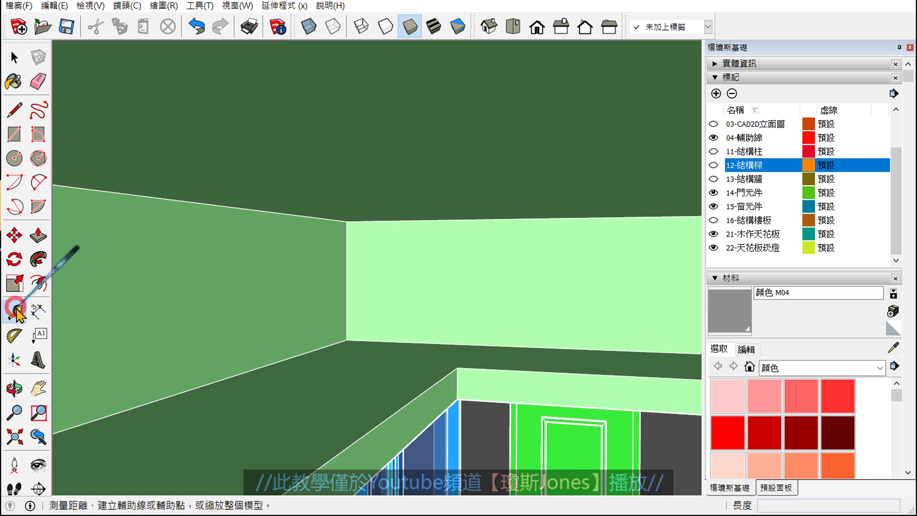
- Tape-measure from the ceiling edge endpoint to place a guide about 35.6 cm out
{"action": "left_click", "coordinate": [14, 312]}
{"action": "left_click", "coordinate": [276, 361]}
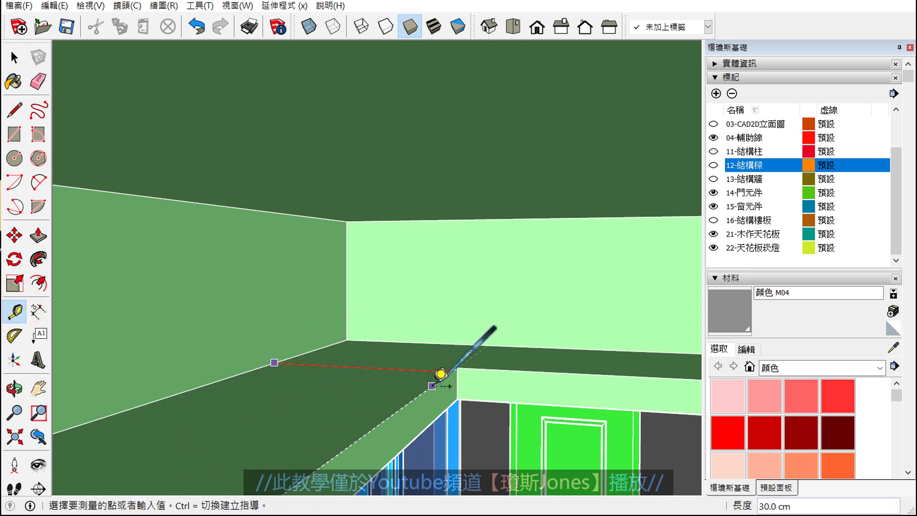
{"action": "left_click", "coordinate": [438, 373]}
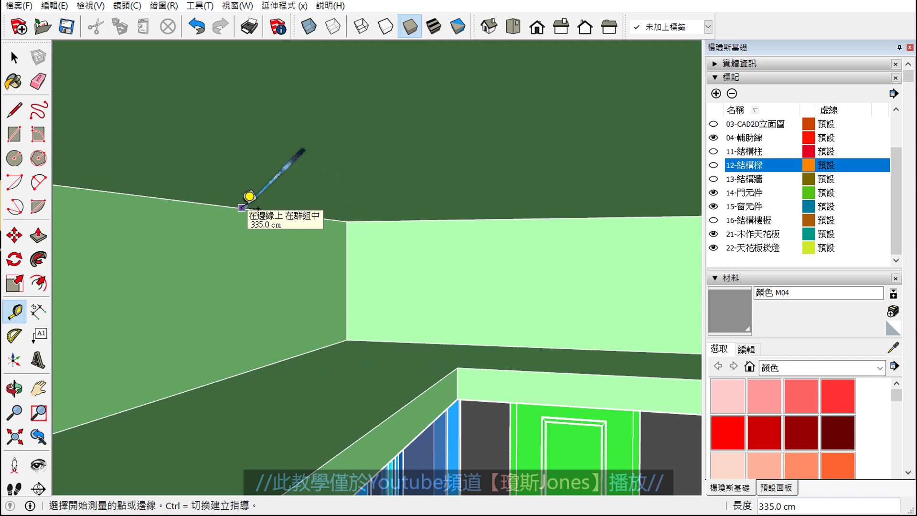
{"action": "middle_click_drag", "start_coordinate": [240, 198], "coordinate": [245, 125]}
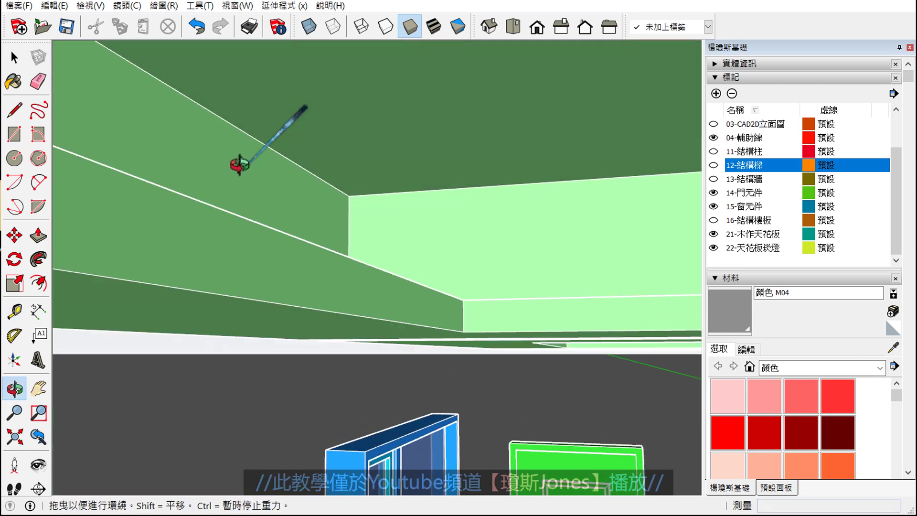
{"action": "left_click", "coordinate": [241, 129]}
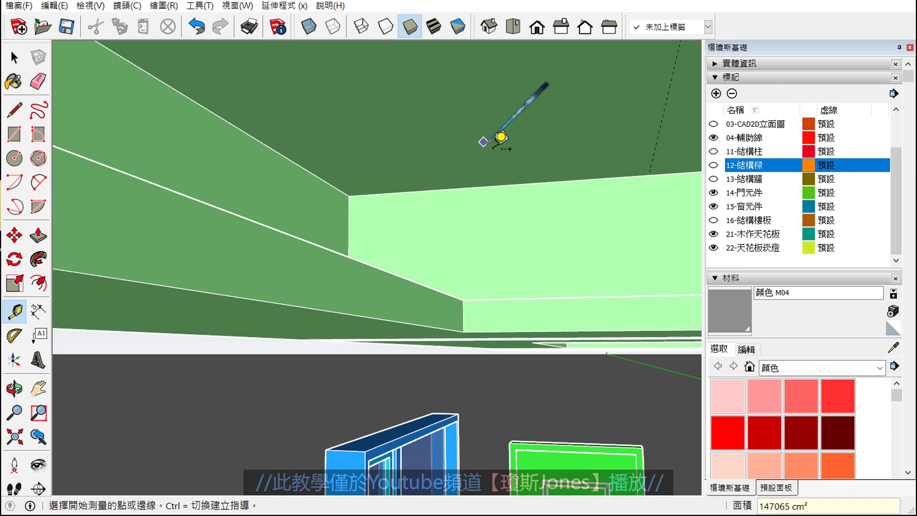
{"action": "mouse_move", "coordinate": [497, 138]}
{"action": "middle_mouse_down"}
{"action": "mouse_move", "coordinate": [526, 232]}
{"action": "mouse_move", "coordinate": [409, 78]}
{"action": "middle_mouse_up"}
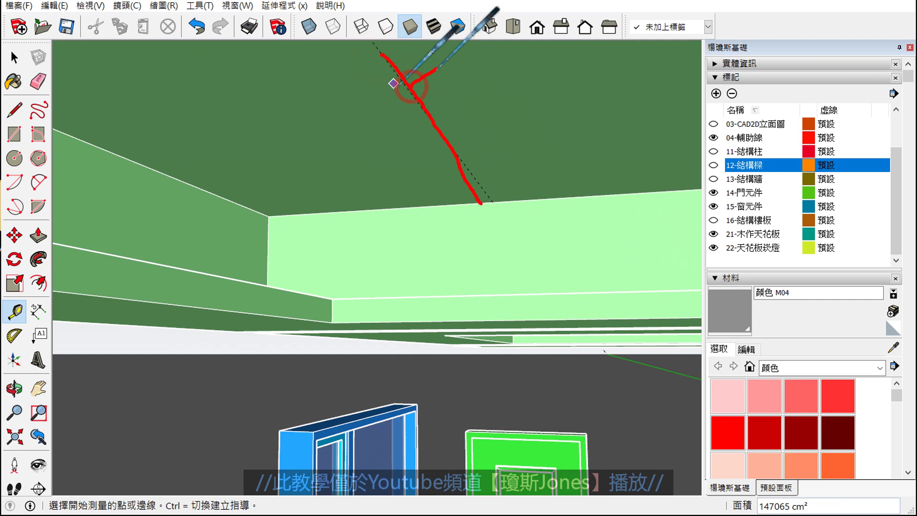
{"action": "left_click_drag", "start_coordinate": [411, 86], "coordinate": [483, 149]}
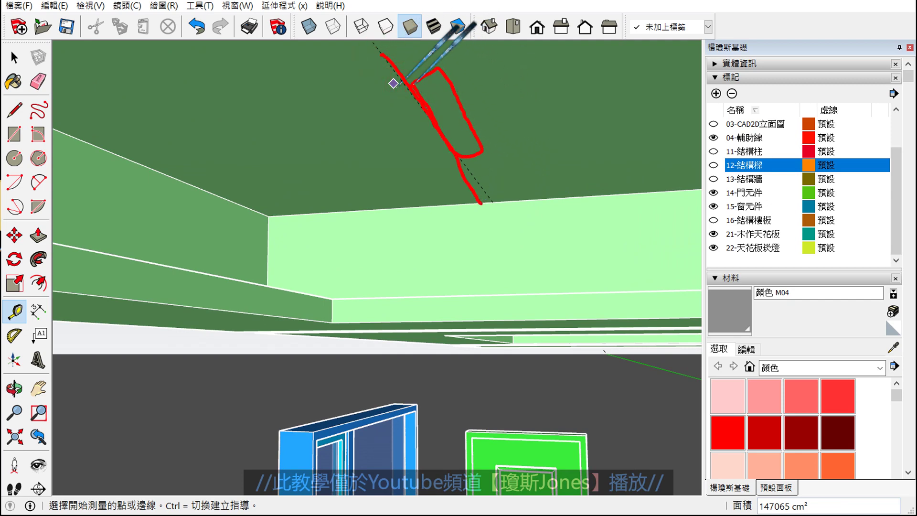
{"action": "key", "text": "space"}
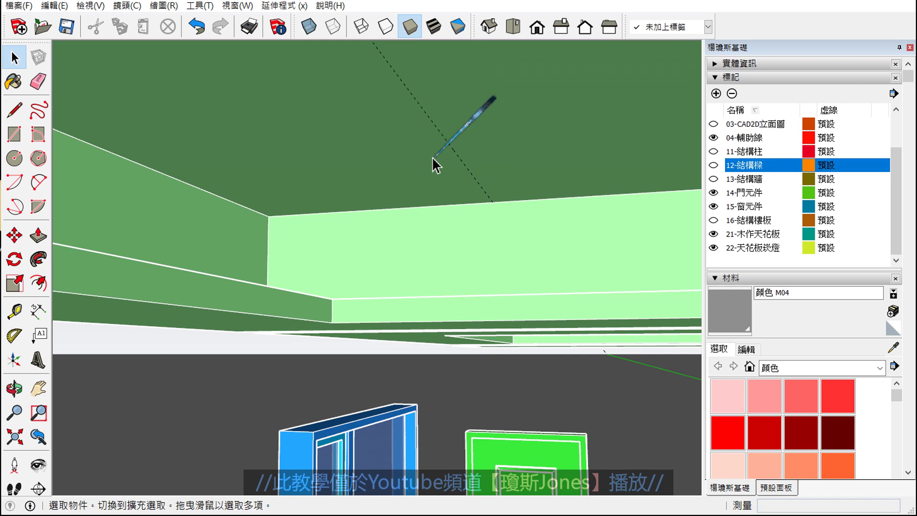
- Select the guide, then enter the 21-木作天花板 ceiling group and select its inner face
{"action": "scroll", "coordinate": [435, 165], "scroll_direction": "down", "scroll_amount": 1}
{"action": "scroll", "coordinate": [430, 172], "scroll_direction": "down", "scroll_amount": 2}
{"action": "scroll", "coordinate": [427, 177], "scroll_direction": "down", "scroll_amount": 2}
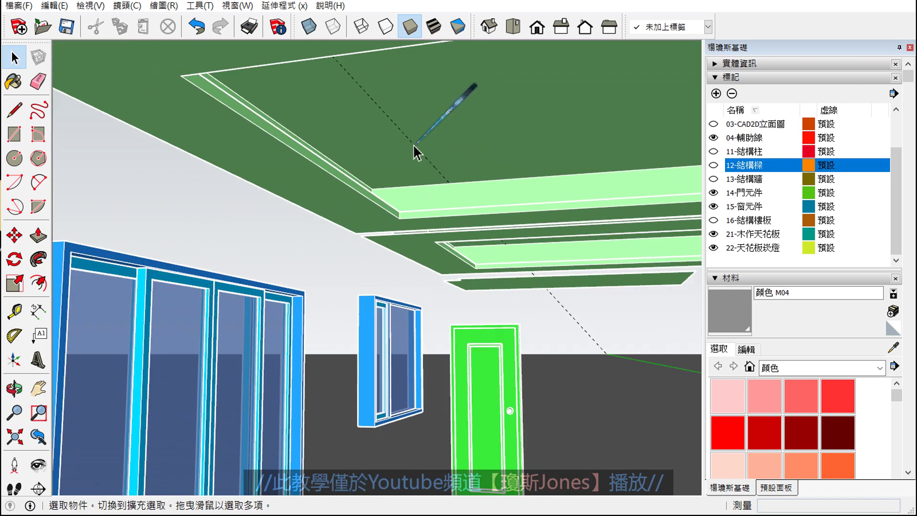
{"action": "left_click", "coordinate": [413, 146]}
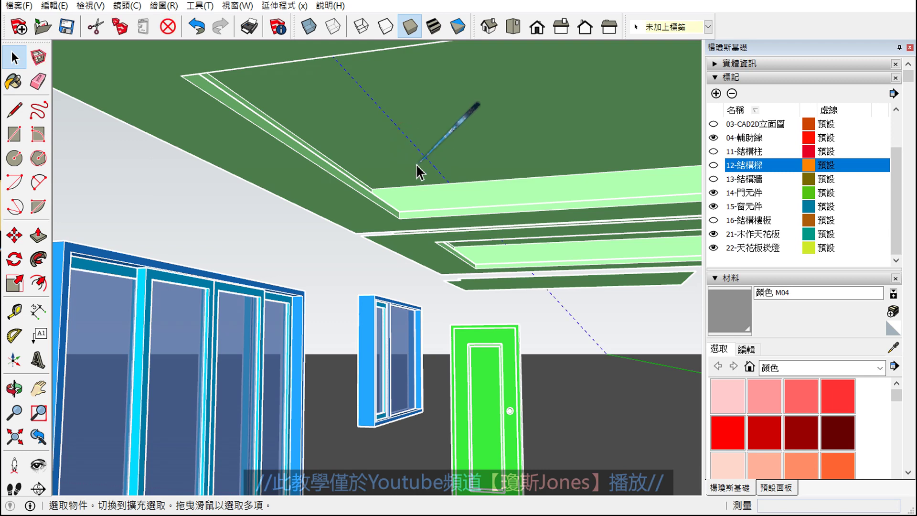
{"action": "scroll", "coordinate": [416, 164], "scroll_direction": "up", "scroll_amount": 1}
{"action": "middle_click_drag", "start_coordinate": [390, 93], "coordinate": [389, 127]}
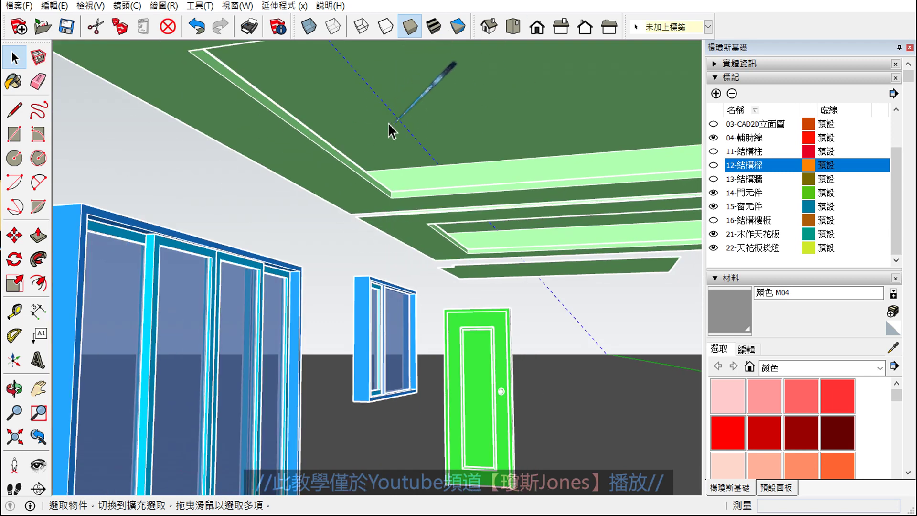
{"action": "middle_click_drag", "start_coordinate": [430, 92], "coordinate": [388, 150]}
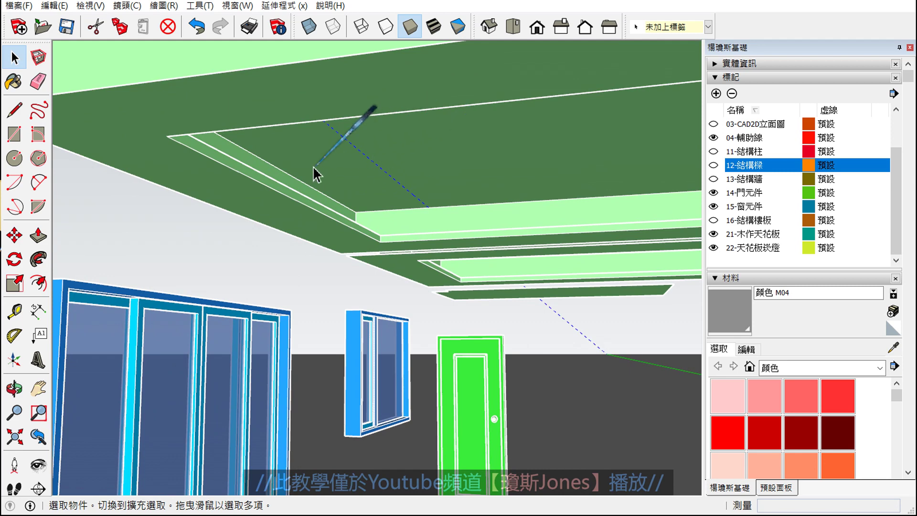
{"action": "scroll", "coordinate": [262, 142], "scroll_direction": "down", "scroll_amount": 1}
{"action": "left_click", "coordinate": [247, 98]}
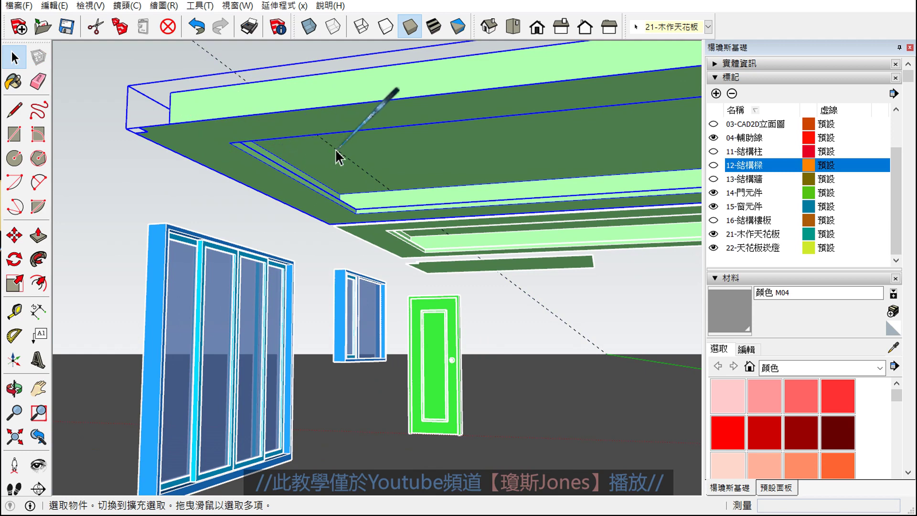
{"action": "double_click", "coordinate": [246, 143]}
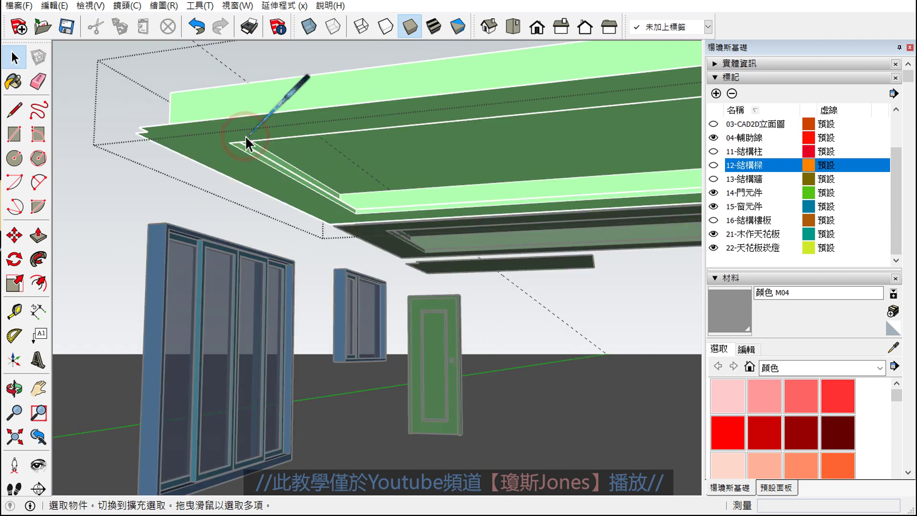
{"action": "scroll", "coordinate": [357, 167], "scroll_direction": "up", "scroll_amount": 3}
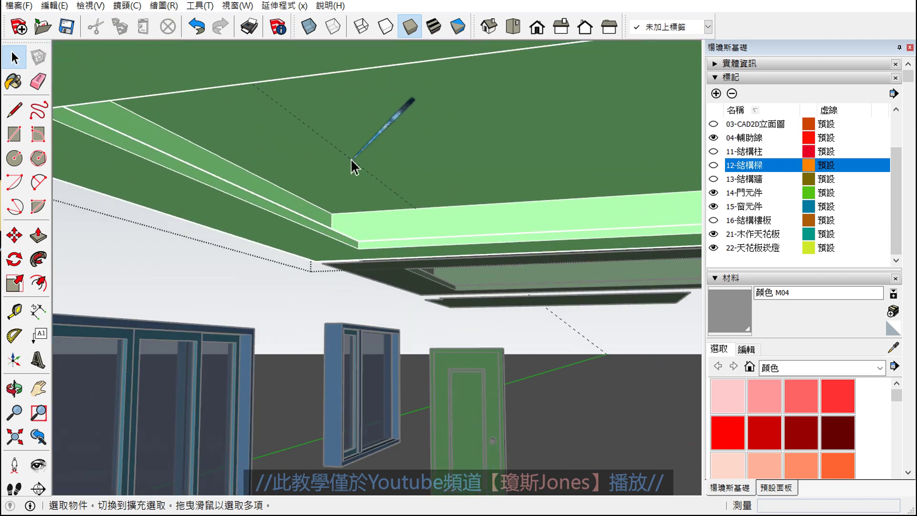
{"action": "left_click", "coordinate": [354, 167]}
{"action": "scroll", "coordinate": [354, 167], "scroll_direction": "down", "scroll_amount": 5}
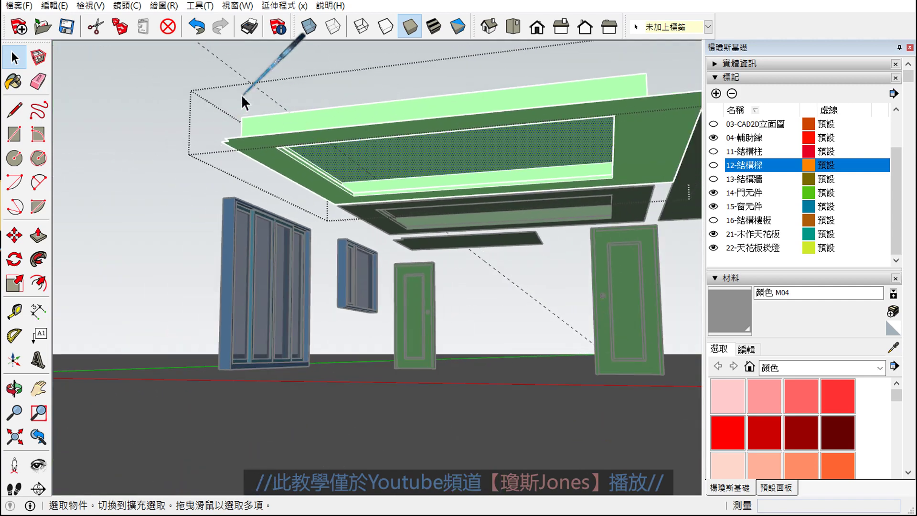
{"action": "left_click", "coordinate": [109, 211]}
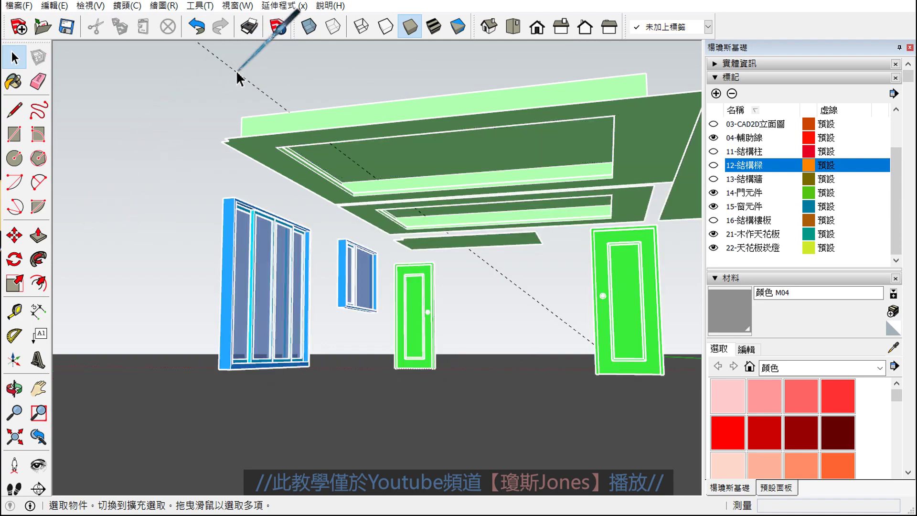
- Re-enter the ceiling group from below and select its inner recessed face
{"action": "middle_click_drag", "start_coordinate": [246, 67], "coordinate": [419, 146]}
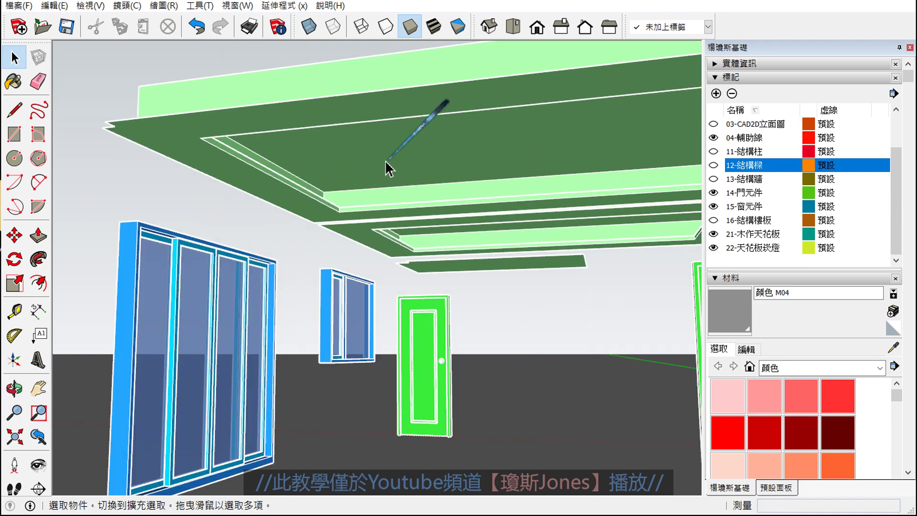
{"action": "scroll", "coordinate": [419, 145], "scroll_direction": "up", "scroll_amount": 3}
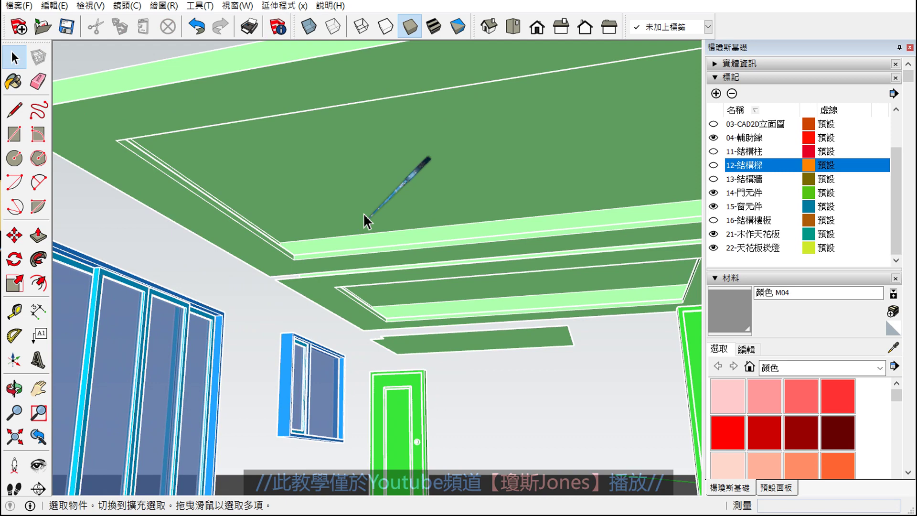
{"action": "double_click", "coordinate": [345, 171]}
{"action": "scroll", "coordinate": [346, 171], "scroll_direction": "down", "scroll_amount": 3}
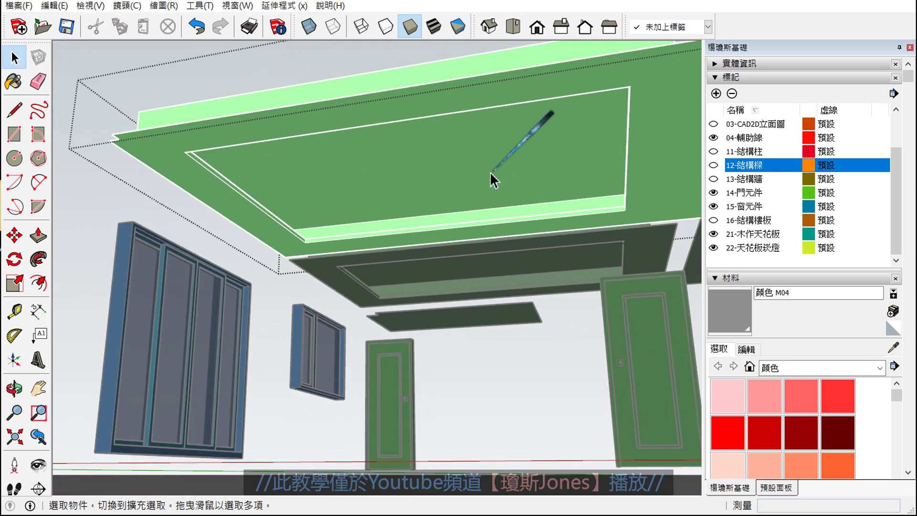
{"action": "left_click", "coordinate": [353, 168]}
{"action": "scroll", "coordinate": [354, 168], "scroll_direction": "up", "scroll_amount": 2}
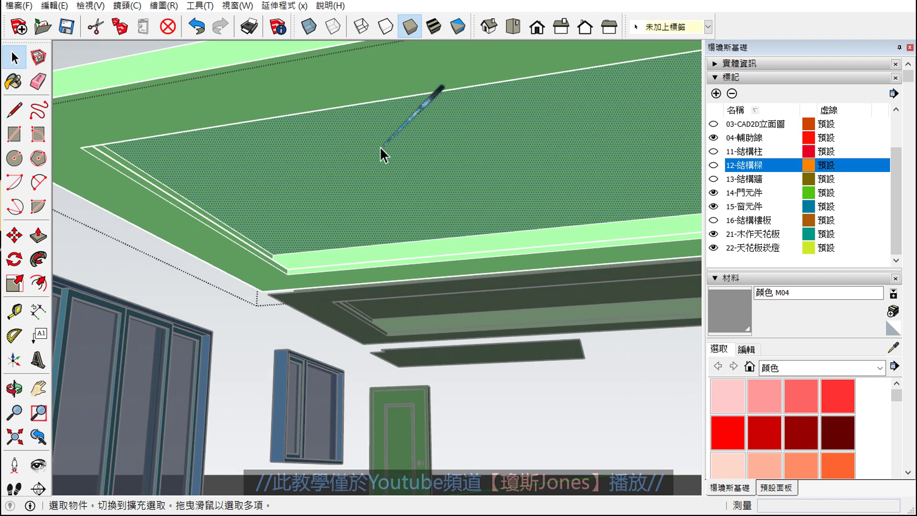
{"action": "middle_click_drag", "start_coordinate": [380, 146], "coordinate": [314, 182]}
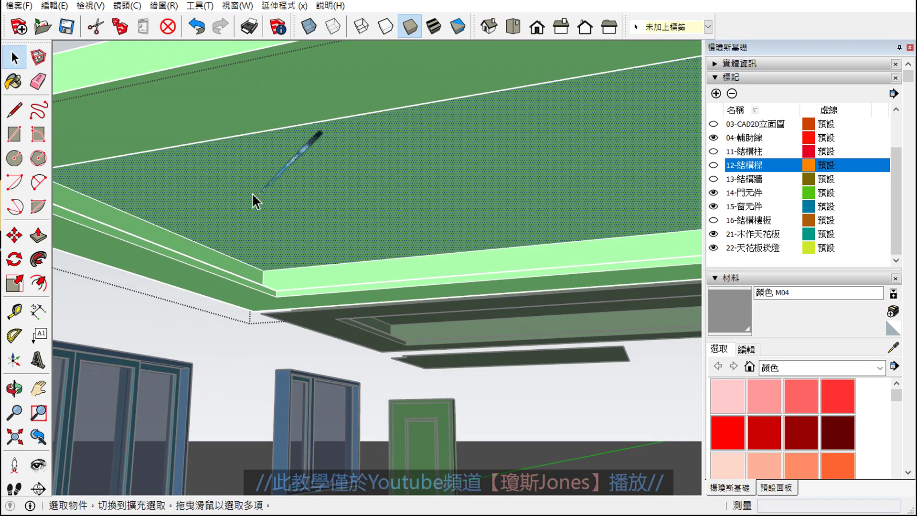
- Start Tape Measure guides from the ceiling panel edge, cancelling the first two attempts
{"action": "left_click", "coordinate": [19, 315]}
{"action": "mouse_move", "coordinate": [262, 207]}
{"action": "middle_mouse_down"}
{"action": "mouse_move", "coordinate": [270, 180]}
{"action": "mouse_move", "coordinate": [248, 215]}
{"action": "mouse_move", "coordinate": [225, 205]}
{"action": "middle_mouse_up"}
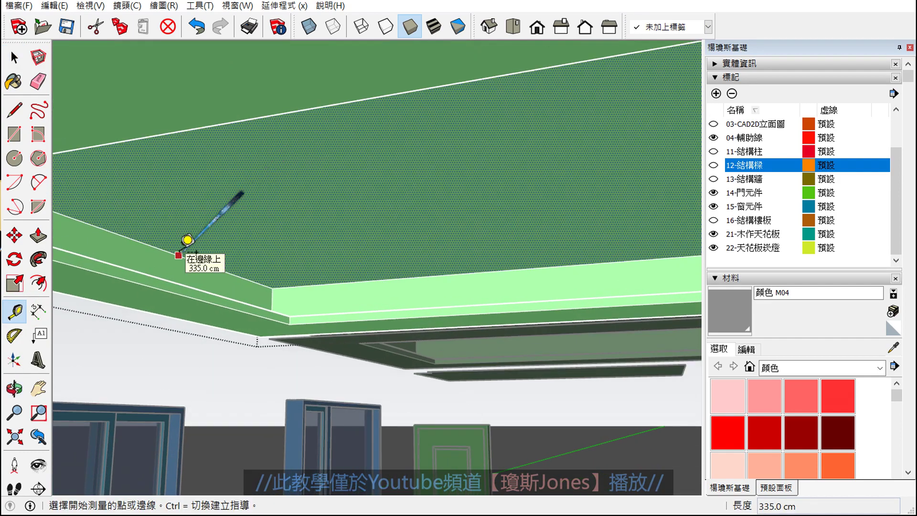
{"action": "left_click", "coordinate": [179, 254]}
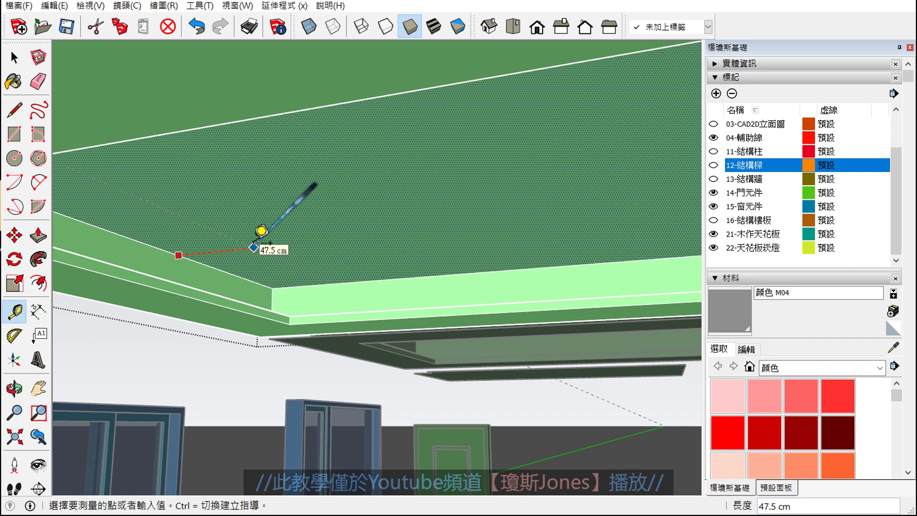
{"action": "key", "text": "Return"}
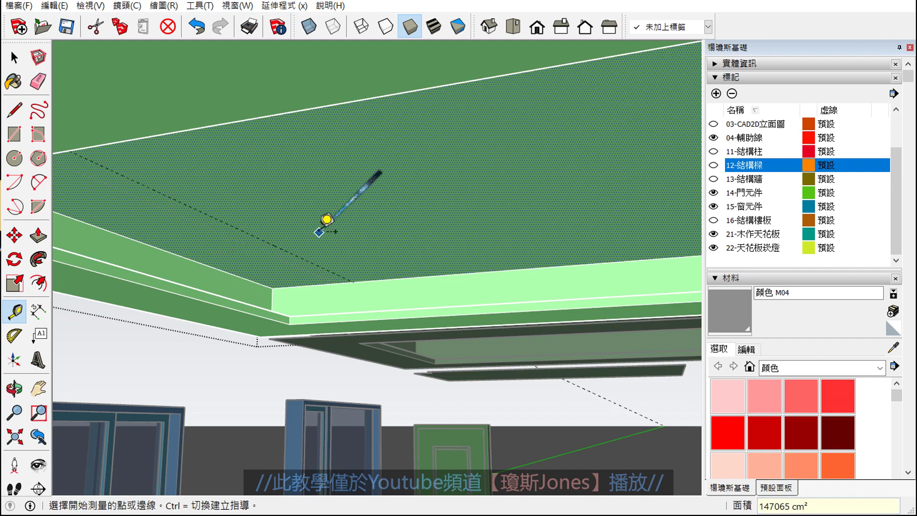
{"action": "scroll", "coordinate": [317, 219], "scroll_direction": "down", "scroll_amount": 2}
{"action": "scroll", "coordinate": [338, 223], "scroll_direction": "up", "scroll_amount": 1}
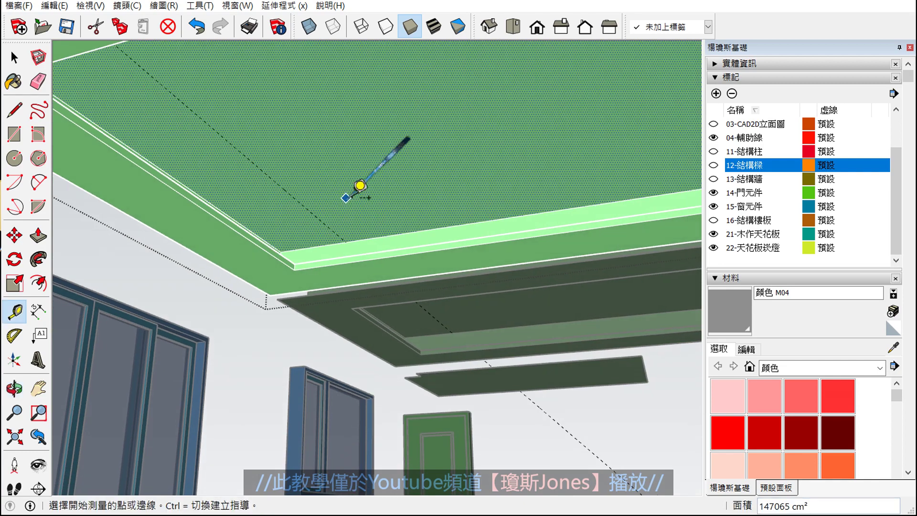
{"action": "scroll", "coordinate": [374, 211], "scroll_direction": "up", "scroll_amount": 2}
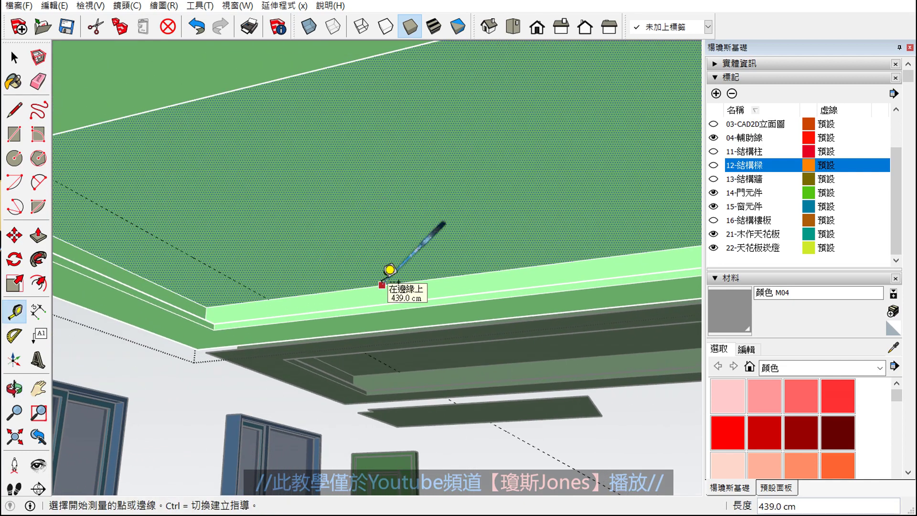
{"action": "left_click", "coordinate": [382, 285]}
{"action": "type", "text": "60"}
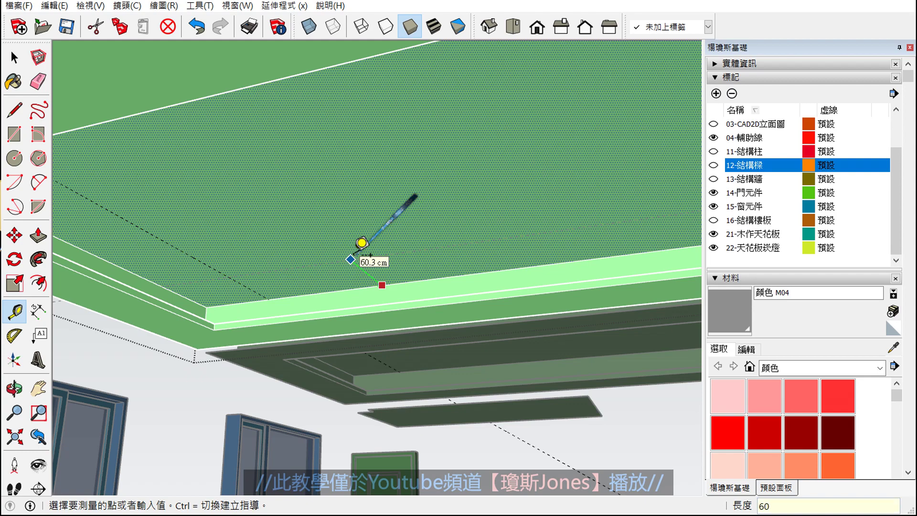
{"action": "key", "text": "Return"}
- Place a guide 60 cm in from the ceiling panel edge, then return to Select
{"action": "mouse_move", "coordinate": [361, 243]}
{"action": "middle_mouse_down"}
{"action": "mouse_move", "coordinate": [598, 220]}
{"action": "mouse_move", "coordinate": [608, 266]}
{"action": "middle_mouse_up"}
{"action": "scroll", "coordinate": [467, 205], "scroll_direction": "up", "scroll_amount": 3}
{"action": "scroll", "coordinate": [549, 242], "scroll_direction": "up", "scroll_amount": 2}
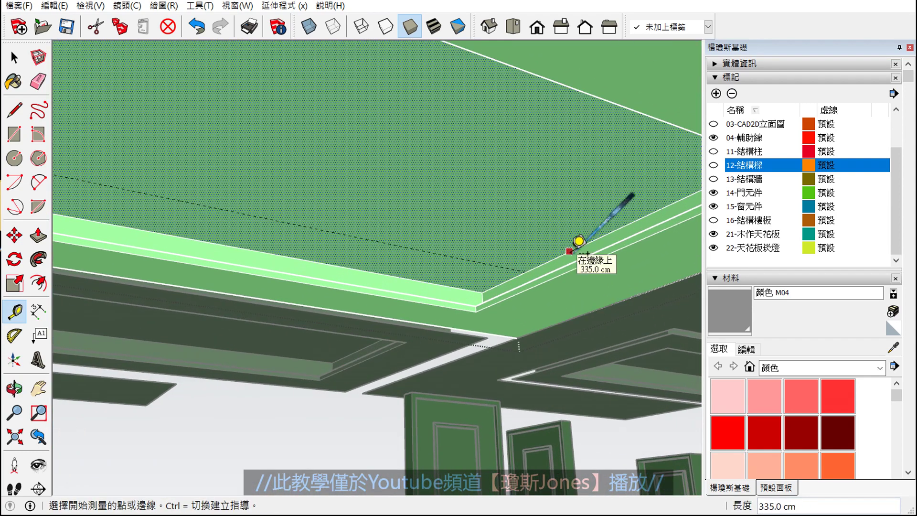
{"action": "left_click", "coordinate": [571, 251]}
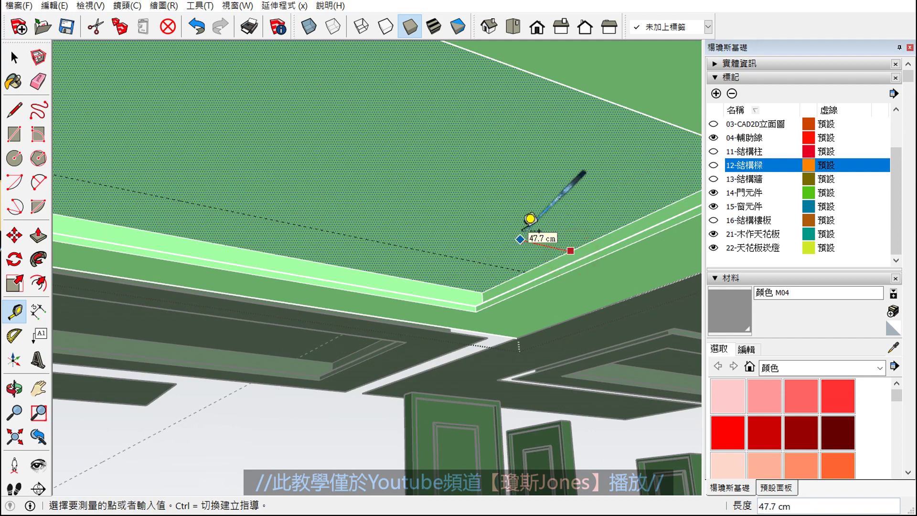
{"action": "key", "text": "Return"}
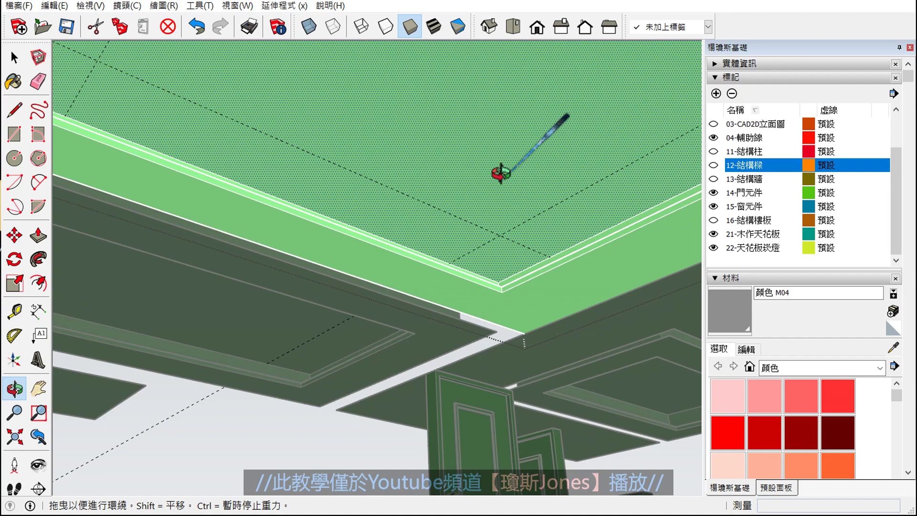
{"action": "mouse_move", "coordinate": [523, 186]}
{"action": "middle_mouse_down"}
{"action": "mouse_move", "coordinate": [458, 250]}
{"action": "mouse_move", "coordinate": [552, 252]}
{"action": "middle_mouse_up"}
{"action": "scroll", "coordinate": [385, 358], "scroll_direction": "up", "scroll_amount": 3}
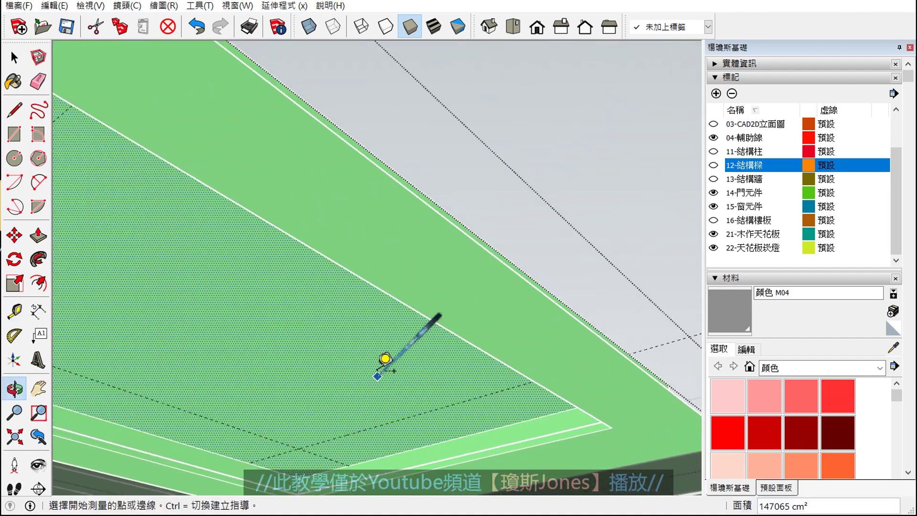
{"action": "mouse_move", "coordinate": [385, 358]}
{"action": "middle_mouse_down"}
{"action": "mouse_move", "coordinate": [442, 297]}
{"action": "mouse_move", "coordinate": [435, 311]}
{"action": "mouse_move", "coordinate": [444, 297]}
{"action": "mouse_move", "coordinate": [491, 307]}
{"action": "mouse_move", "coordinate": [465, 307]}
{"action": "mouse_move", "coordinate": [484, 308]}
{"action": "middle_mouse_up"}
{"action": "key", "text": "space"}
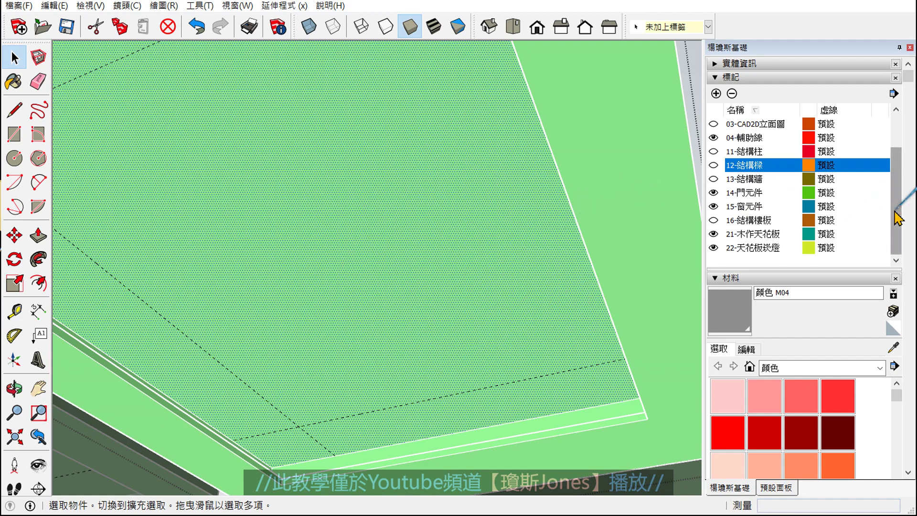
- Turn off the 15-窗元件 tag to hide the window components
{"action": "left_click", "coordinate": [702, 206]}
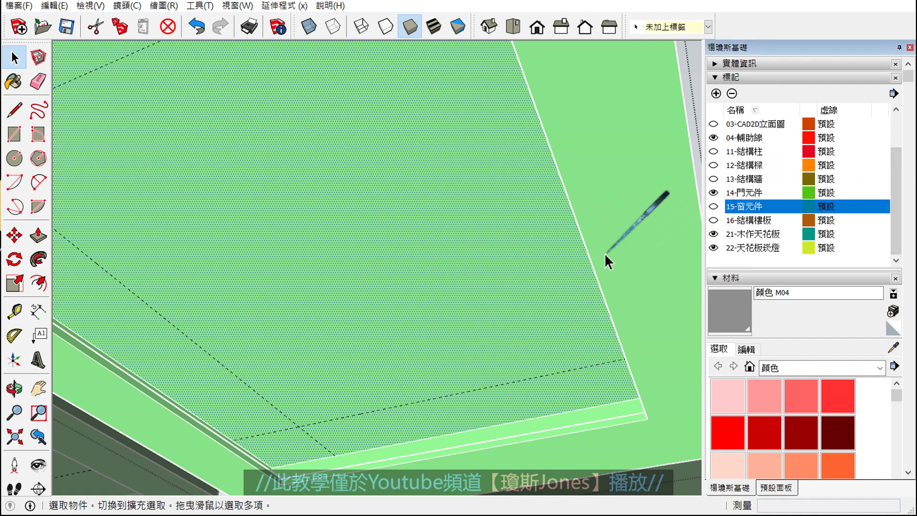
{"action": "scroll", "coordinate": [604, 253], "scroll_direction": "down", "scroll_amount": 3}
{"action": "scroll", "coordinate": [569, 276], "scroll_direction": "down", "scroll_amount": 3}
{"action": "scroll", "coordinate": [541, 276], "scroll_direction": "down", "scroll_amount": 3}
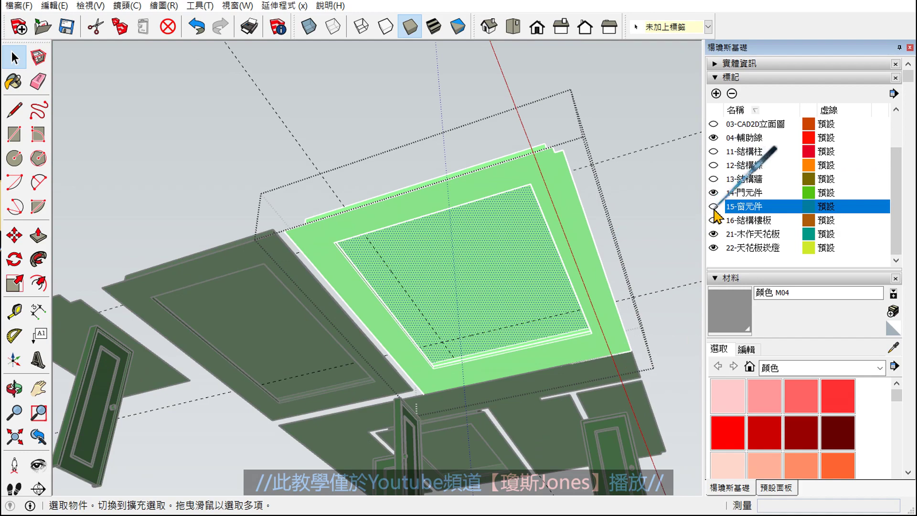
{"action": "left_click", "coordinate": [714, 207]}
{"action": "left_click", "coordinate": [713, 206]}
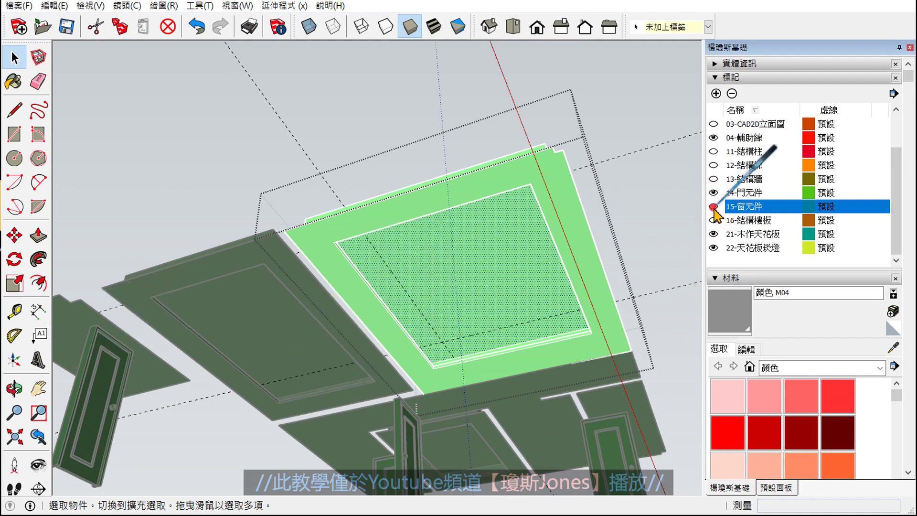
{"action": "scroll", "coordinate": [540, 263], "scroll_direction": "up", "scroll_amount": 3}
- Measure a distance across the ceiling recess, then orbit toward the fixtures
{"action": "mouse_move", "coordinate": [522, 266]}
{"action": "middle_mouse_down"}
{"action": "mouse_move", "coordinate": [581, 260]}
{"action": "mouse_move", "coordinate": [614, 303]}
{"action": "mouse_move", "coordinate": [497, 268]}
{"action": "mouse_move", "coordinate": [594, 287]}
{"action": "middle_mouse_up"}
{"action": "left_click", "coordinate": [15, 311]}
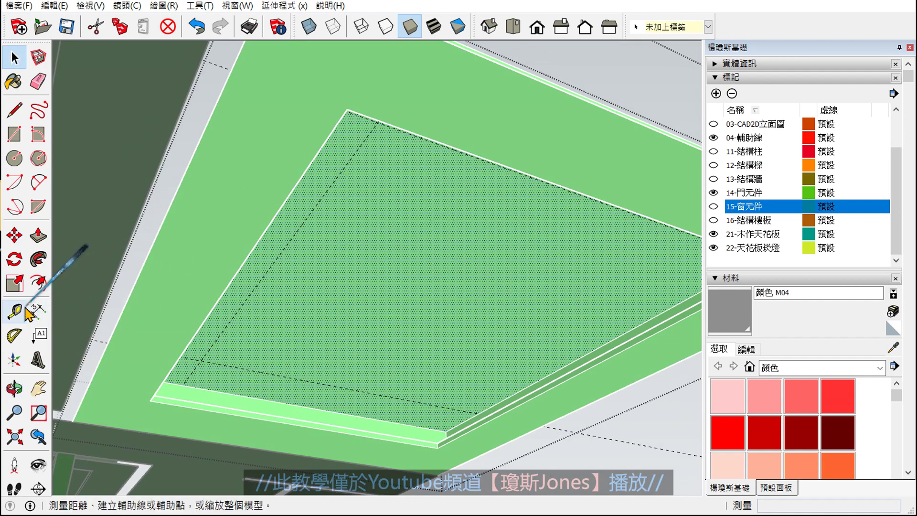
{"action": "scroll", "coordinate": [573, 330], "scroll_direction": "up", "scroll_amount": 3}
{"action": "left_click", "coordinate": [611, 339]}
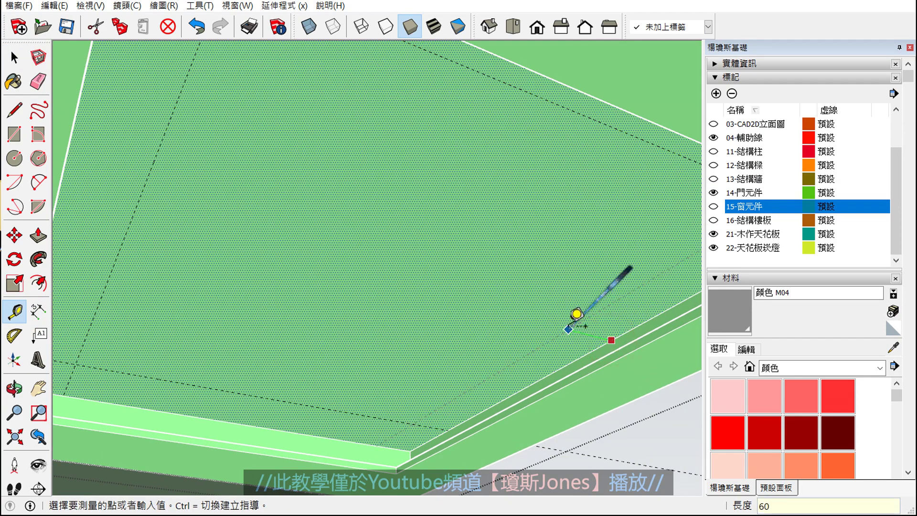
{"action": "scroll", "coordinate": [568, 329], "scroll_direction": "down", "scroll_amount": 3}
{"action": "middle_click_drag", "start_coordinate": [522, 297], "coordinate": [590, 230]}
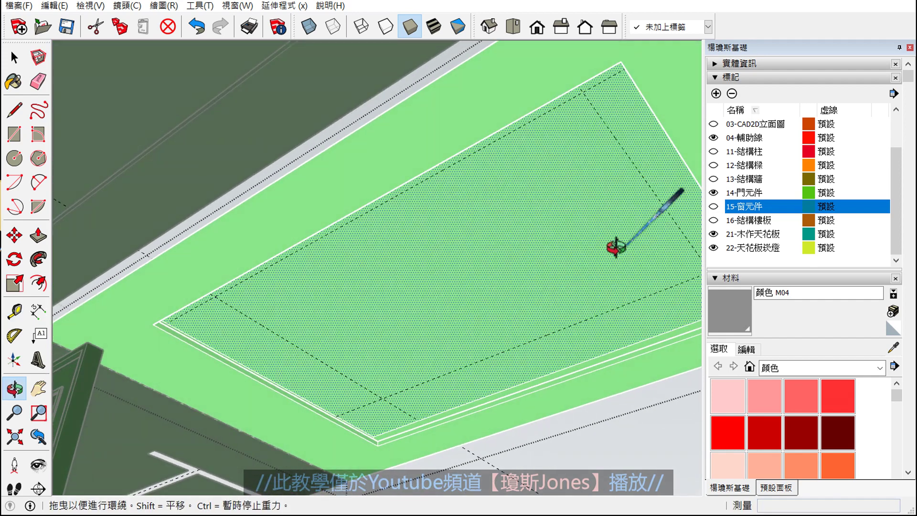
{"action": "mouse_move", "coordinate": [399, 344]}
{"action": "middle_mouse_down"}
{"action": "mouse_move", "coordinate": [425, 260]}
{"action": "mouse_move", "coordinate": [406, 259]}
{"action": "middle_mouse_up"}
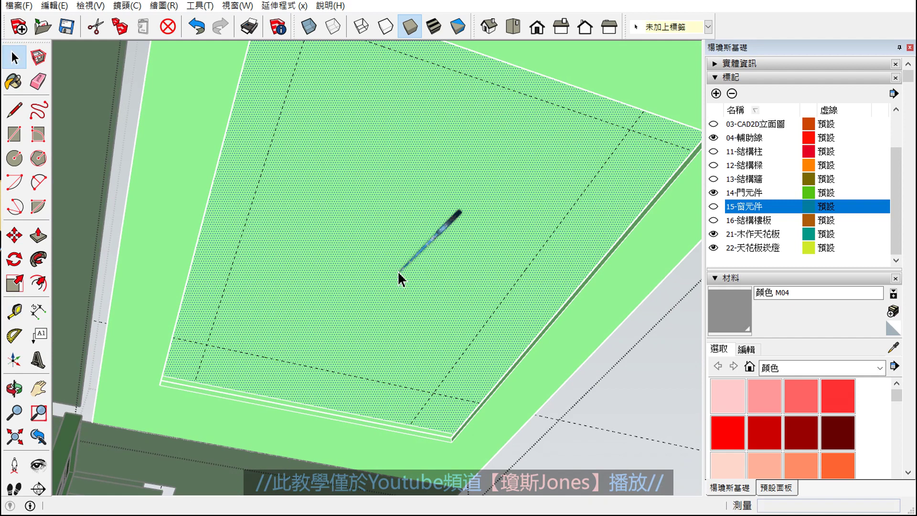
{"action": "key", "text": "space"}
{"action": "scroll", "coordinate": [397, 271], "scroll_direction": "down", "scroll_amount": 3}
{"action": "scroll", "coordinate": [388, 274], "scroll_direction": "down", "scroll_amount": 2}
{"action": "mouse_move", "coordinate": [522, 420]}
{"action": "middle_mouse_down"}
{"action": "mouse_move", "coordinate": [501, 310]}
{"action": "mouse_move", "coordinate": [296, 349]}
{"action": "mouse_move", "coordinate": [466, 266]}
{"action": "mouse_move", "coordinate": [403, 358]}
{"action": "mouse_move", "coordinate": [519, 343]}
{"action": "middle_mouse_up"}
- Zoom and tilt in close onto a downlight fixture box
{"action": "scroll", "coordinate": [430, 372], "scroll_direction": "up", "scroll_amount": 3}
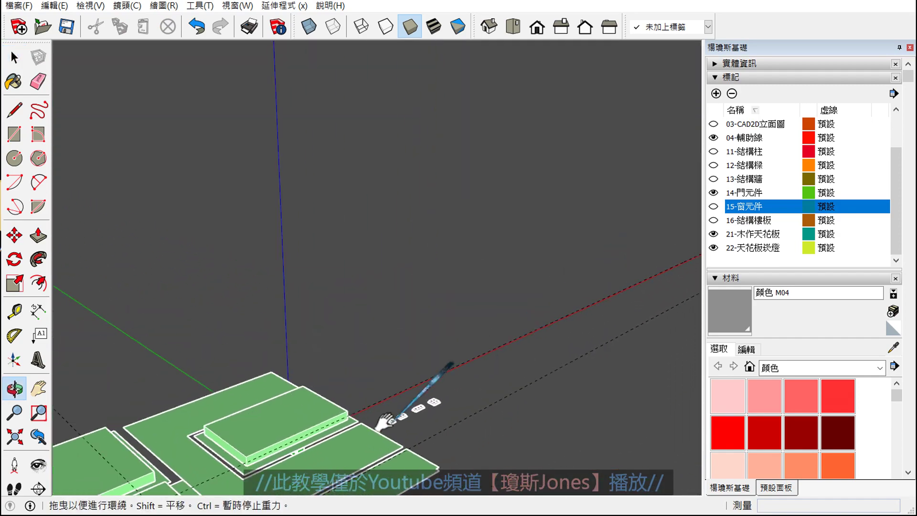
{"action": "scroll", "coordinate": [411, 427], "scroll_direction": "up", "scroll_amount": 2}
{"action": "scroll", "coordinate": [412, 425], "scroll_direction": "up", "scroll_amount": 2}
{"action": "scroll", "coordinate": [468, 370], "scroll_direction": "up", "scroll_amount": 2}
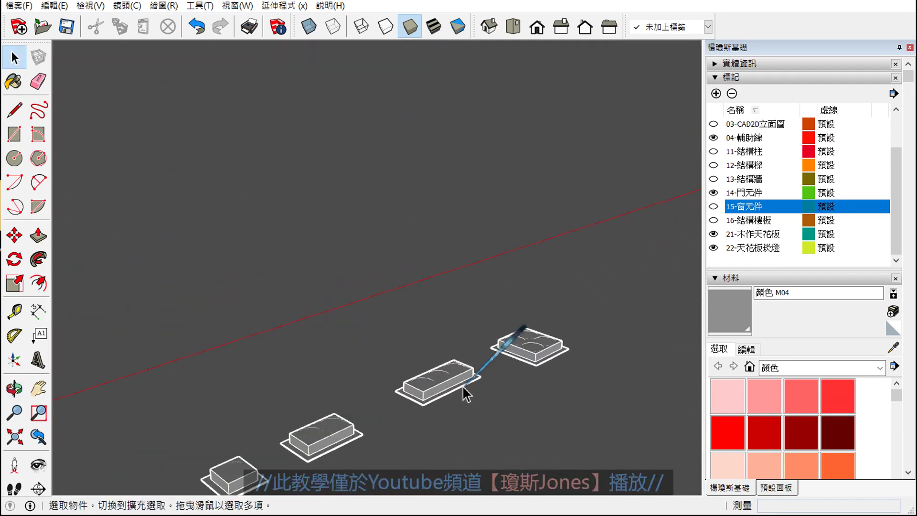
{"action": "scroll", "coordinate": [442, 381], "scroll_direction": "up", "scroll_amount": 2}
{"action": "scroll", "coordinate": [477, 360], "scroll_direction": "up", "scroll_amount": 2}
{"action": "scroll", "coordinate": [451, 389], "scroll_direction": "up", "scroll_amount": 2}
{"action": "mouse_move", "coordinate": [453, 390]}
{"action": "middle_mouse_down"}
{"action": "mouse_move", "coordinate": [455, 286]}
{"action": "mouse_move", "coordinate": [483, 274]}
{"action": "middle_mouse_up"}
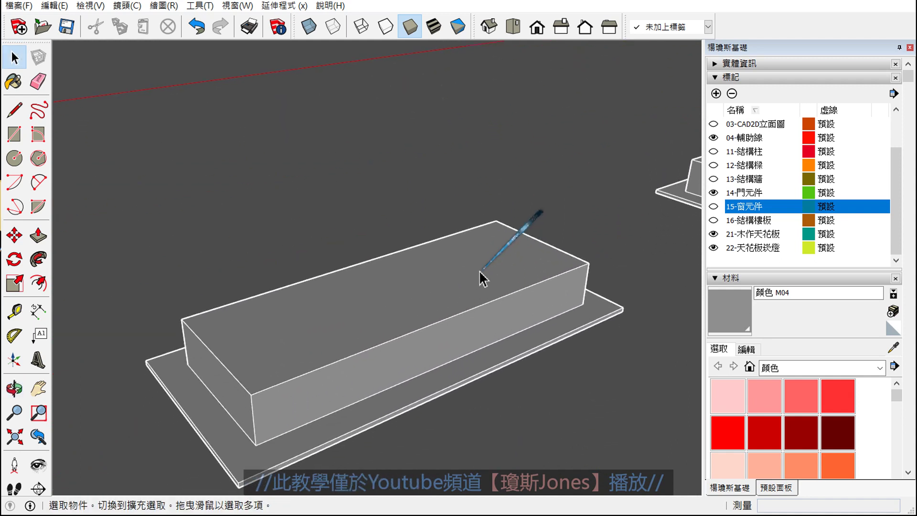
- Measure the fixture box: 39.5 cm long and about 14 cm wide
{"action": "left_click", "coordinate": [14, 311]}
{"action": "left_click", "coordinate": [252, 392]}
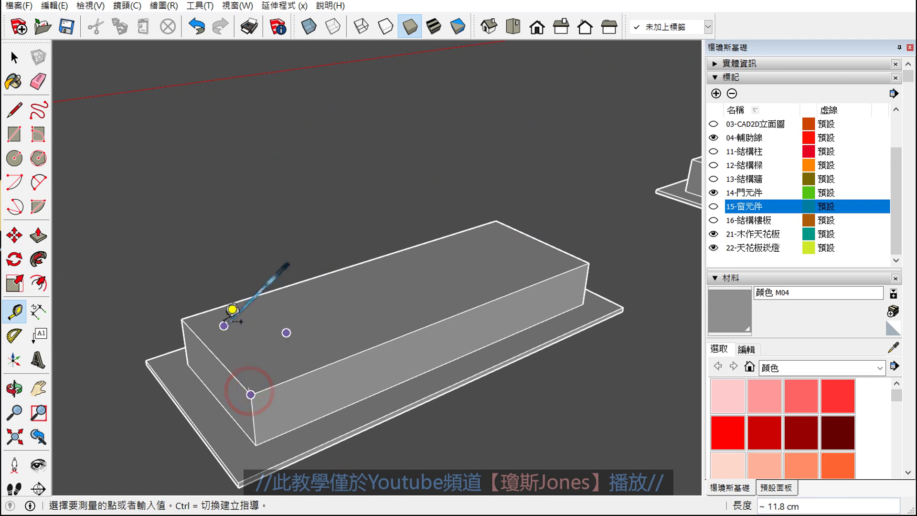
{"action": "scroll", "coordinate": [215, 301], "scroll_direction": "up", "scroll_amount": 2}
{"action": "scroll", "coordinate": [268, 294], "scroll_direction": "up", "scroll_amount": 2}
{"action": "scroll", "coordinate": [263, 316], "scroll_direction": "up", "scroll_amount": 1}
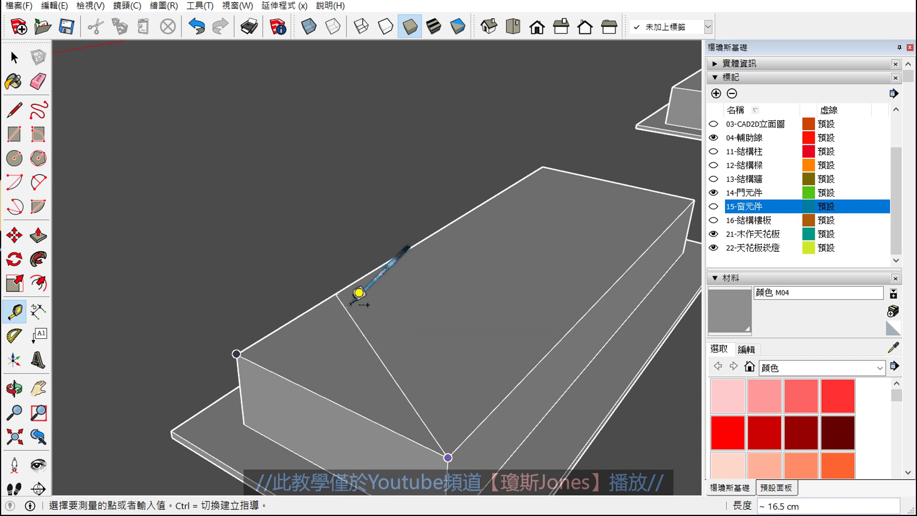
{"action": "middle_click_drag", "start_coordinate": [607, 209], "coordinate": [507, 232], "text": "shift"}
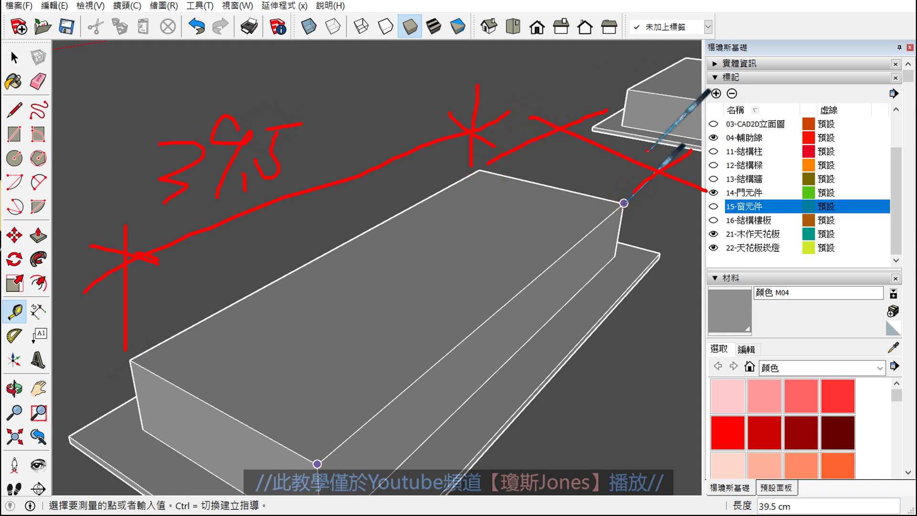
{"action": "left_click_drag", "start_coordinate": [635, 98], "coordinate": [629, 136]}
{"action": "mouse_move", "coordinate": [671, 91]}
{"action": "left_mouse_down"}
{"action": "mouse_move", "coordinate": [700, 131]}
{"action": "mouse_move", "coordinate": [661, 146]}
{"action": "left_mouse_up"}
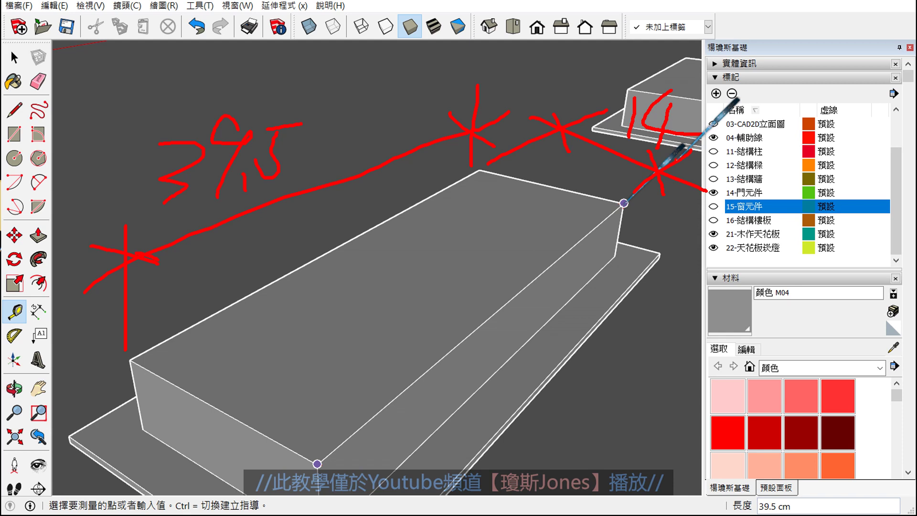
- Clear the measurement and zoom out to show all four fixtures
{"action": "key", "text": "Escape"}
{"action": "scroll", "coordinate": [545, 220], "scroll_direction": "down", "scroll_amount": 3}
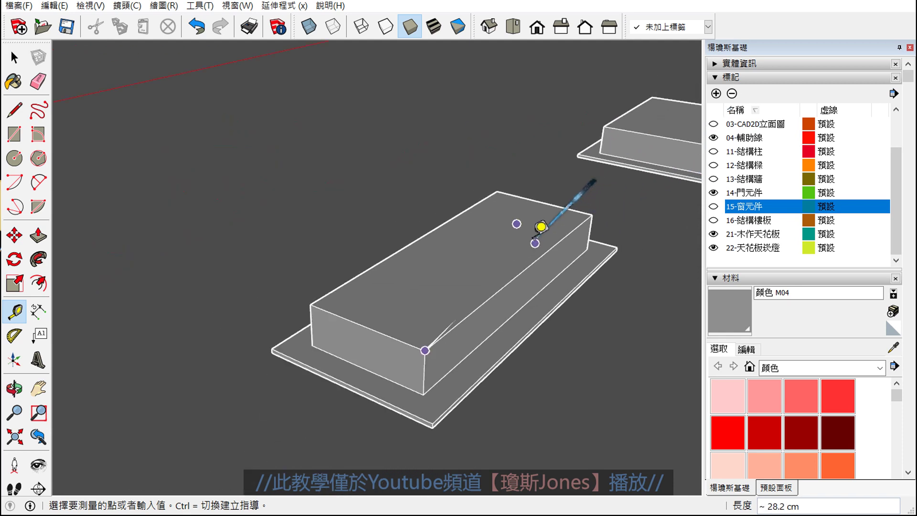
{"action": "scroll", "coordinate": [531, 241], "scroll_direction": "down", "scroll_amount": 3}
{"action": "scroll", "coordinate": [535, 240], "scroll_direction": "down", "scroll_amount": 3}
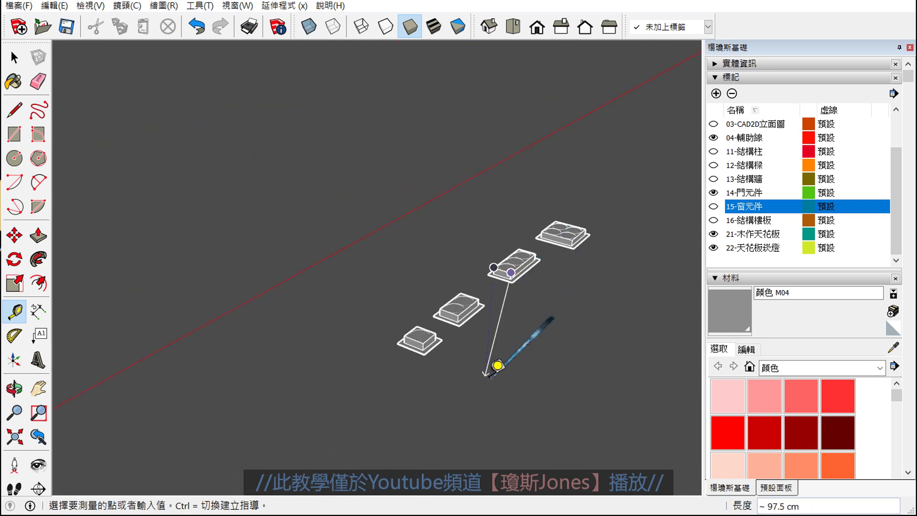
{"action": "key", "text": "Escape"}
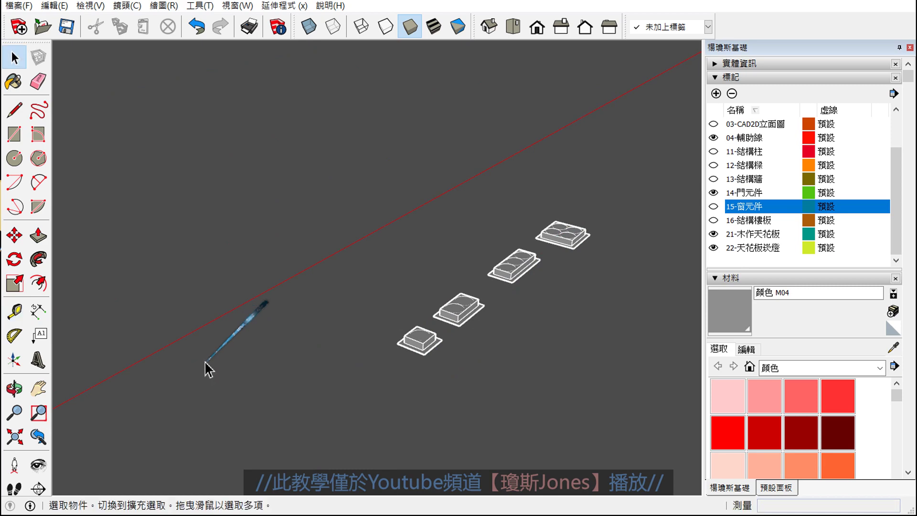
- Orbit and zoom back onto the green ceiling panel
{"action": "scroll", "coordinate": [210, 369], "scroll_direction": "up", "scroll_amount": 5}
{"action": "mouse_move", "coordinate": [317, 344]}
{"action": "middle_mouse_down"}
{"action": "mouse_move", "coordinate": [359, 246]}
{"action": "mouse_move", "coordinate": [429, 242]}
{"action": "middle_mouse_up"}
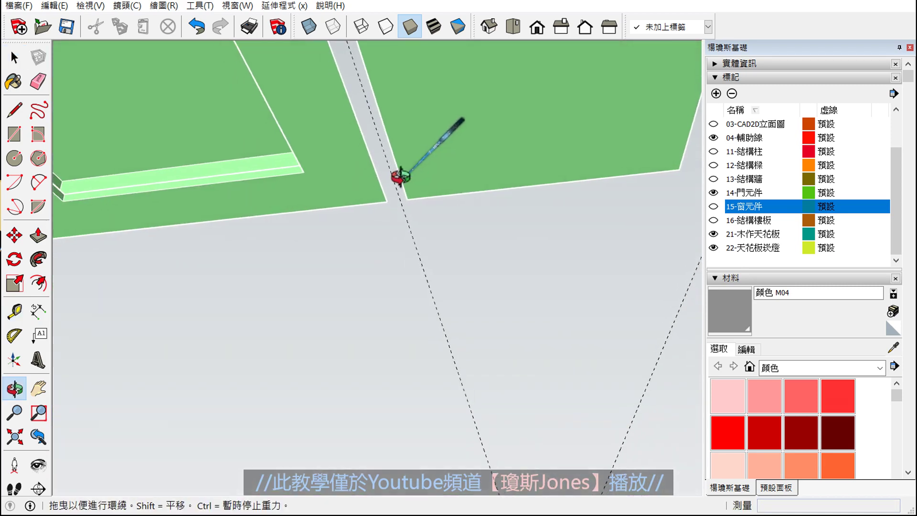
{"action": "scroll", "coordinate": [429, 242], "scroll_direction": "down", "scroll_amount": 2}
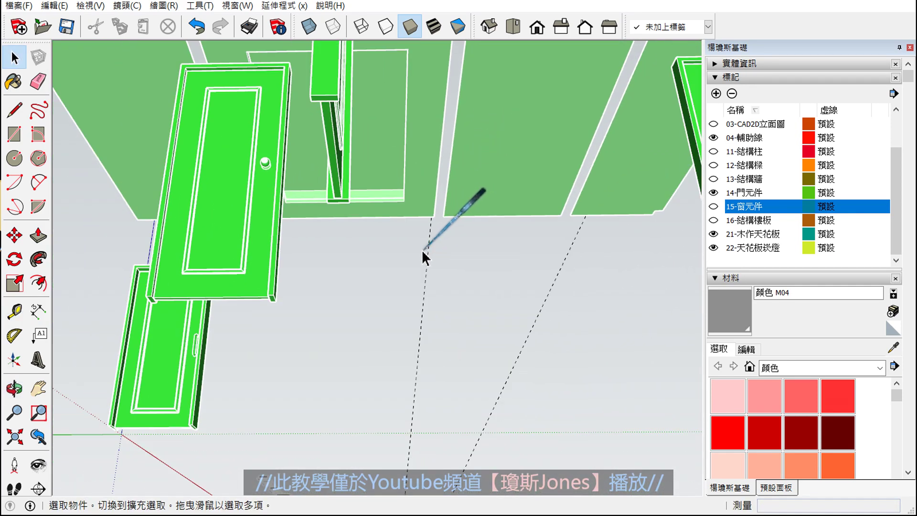
{"action": "scroll", "coordinate": [422, 249], "scroll_direction": "down", "scroll_amount": 3}
{"action": "scroll", "coordinate": [418, 256], "scroll_direction": "down", "scroll_amount": 1}
{"action": "scroll", "coordinate": [475, 262], "scroll_direction": "down", "scroll_amount": 1}
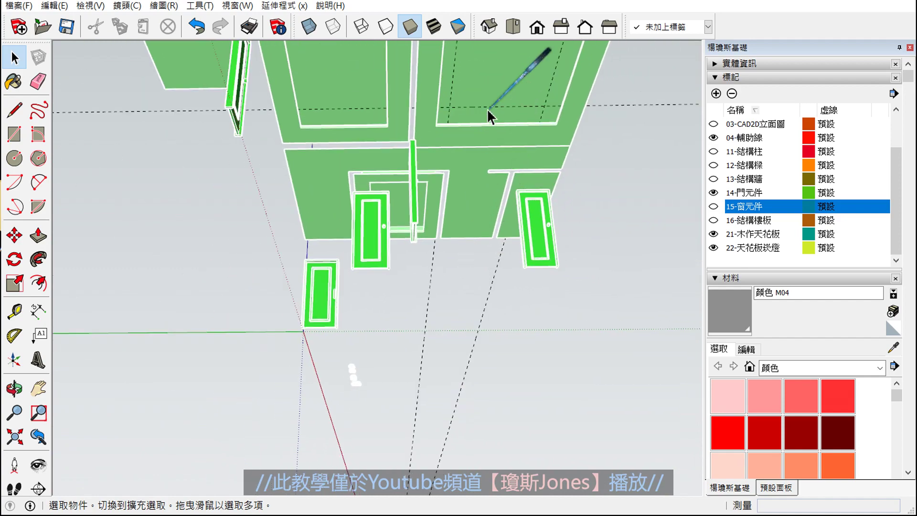
{"action": "scroll", "coordinate": [438, 236], "scroll_direction": "up", "scroll_amount": 3}
{"action": "mouse_move", "coordinate": [448, 213]}
{"action": "middle_mouse_down"}
{"action": "mouse_move", "coordinate": [508, 195]}
{"action": "mouse_move", "coordinate": [579, 244]}
{"action": "mouse_move", "coordinate": [492, 266]}
{"action": "mouse_move", "coordinate": [385, 254]}
{"action": "mouse_move", "coordinate": [183, 256]}
{"action": "mouse_move", "coordinate": [270, 286]}
{"action": "mouse_move", "coordinate": [511, 291]}
{"action": "mouse_move", "coordinate": [328, 221]}
{"action": "middle_mouse_up"}
{"action": "scroll", "coordinate": [329, 211], "scroll_direction": "up", "scroll_amount": 2}
{"action": "scroll", "coordinate": [316, 193], "scroll_direction": "up", "scroll_amount": 1}
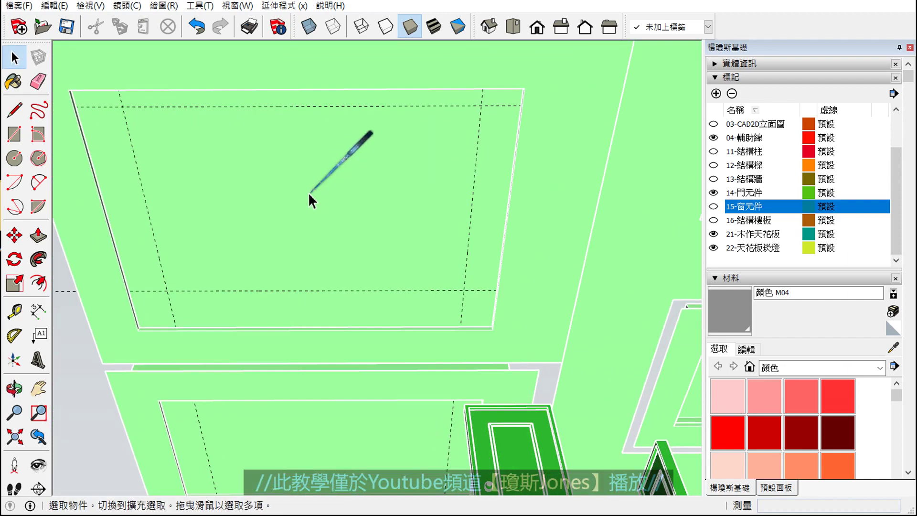
{"action": "scroll", "coordinate": [308, 192], "scroll_direction": "up", "scroll_amount": 2}
{"action": "scroll", "coordinate": [378, 265], "scroll_direction": "up", "scroll_amount": 2}
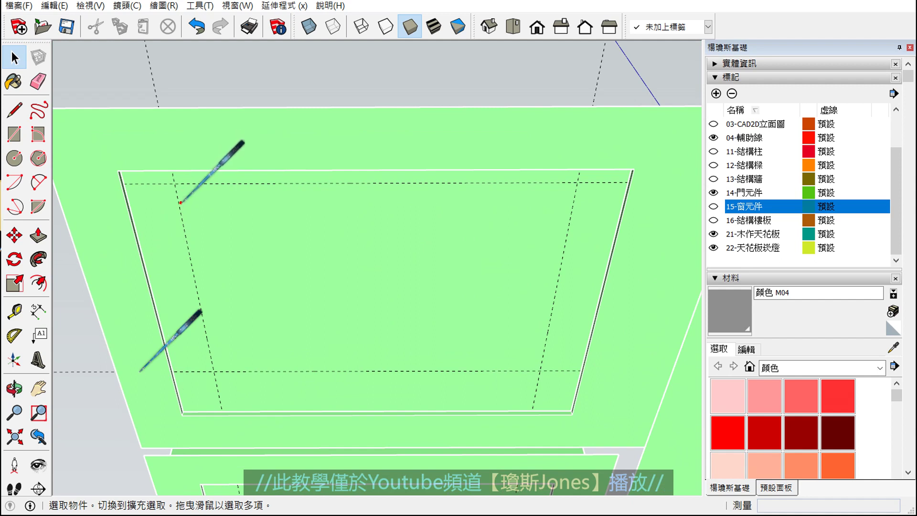
- Sketch two vertical layout lines annotated with 39.5 spacing
{"action": "left_click_drag", "start_coordinate": [233, 117], "coordinate": [280, 424]}
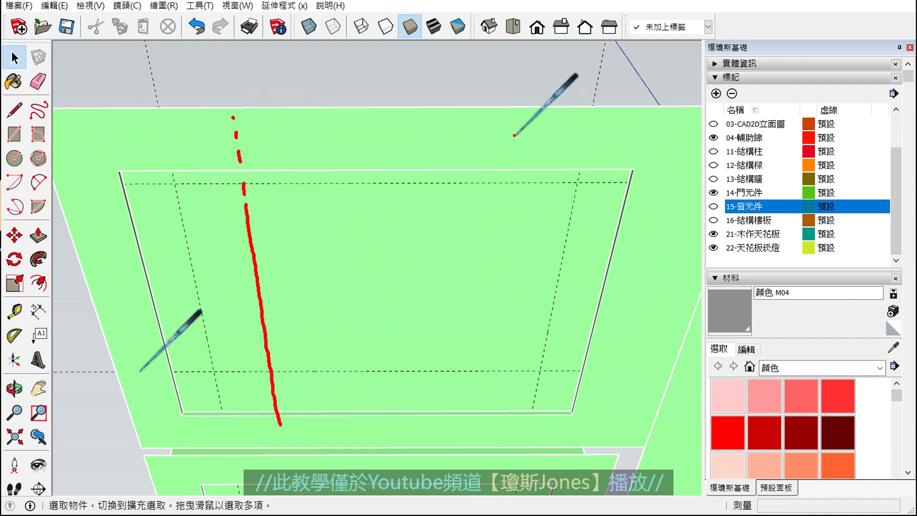
{"action": "left_click_drag", "start_coordinate": [505, 119], "coordinate": [478, 442]}
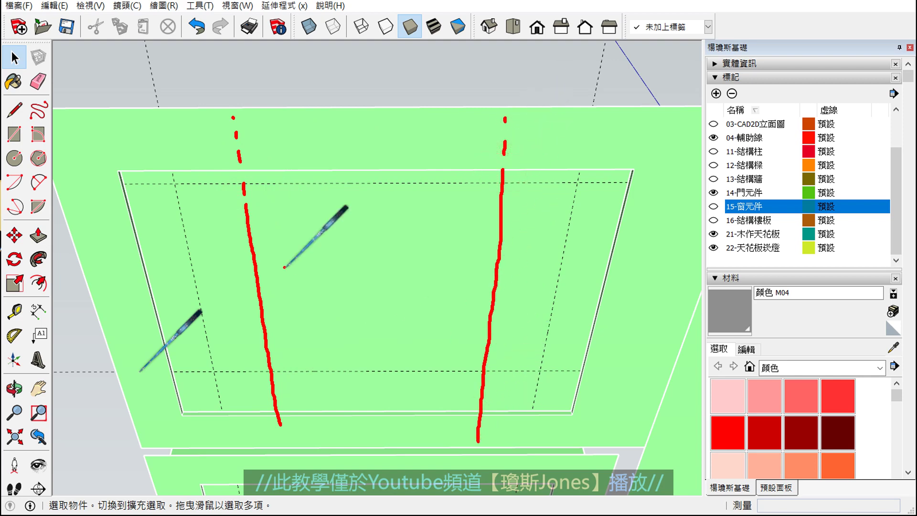
{"action": "left_click_drag", "start_coordinate": [161, 110], "coordinate": [164, 149]}
{"action": "mouse_move", "coordinate": [191, 107]}
{"action": "left_mouse_down"}
{"action": "mouse_move", "coordinate": [189, 153]}
{"action": "mouse_move", "coordinate": [203, 154]}
{"action": "left_mouse_up"}
{"action": "left_click_drag", "start_coordinate": [219, 115], "coordinate": [215, 141]}
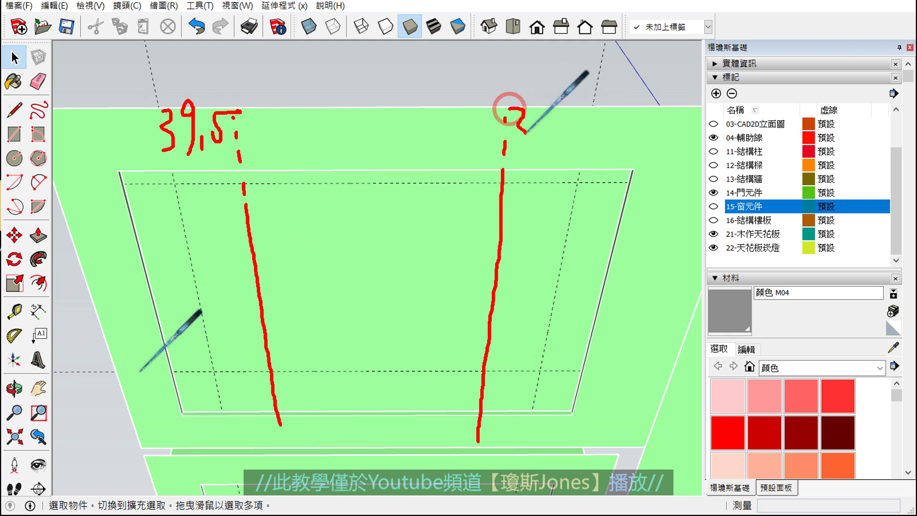
{"action": "left_click_drag", "start_coordinate": [506, 110], "coordinate": [503, 154]}
{"action": "mouse_move", "coordinate": [548, 104]}
{"action": "left_mouse_down"}
{"action": "mouse_move", "coordinate": [542, 141]}
{"action": "mouse_move", "coordinate": [561, 129]}
{"action": "left_mouse_up"}
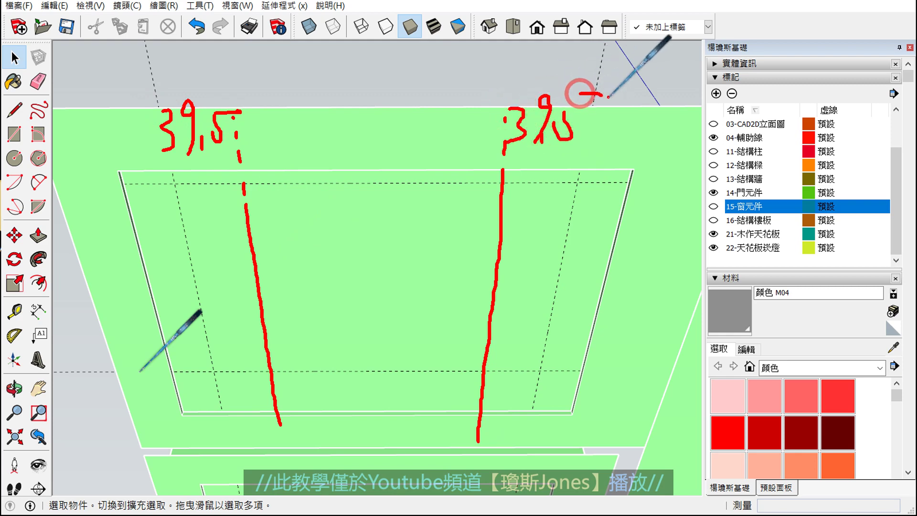
{"action": "left_click_drag", "start_coordinate": [580, 94], "coordinate": [602, 94]}
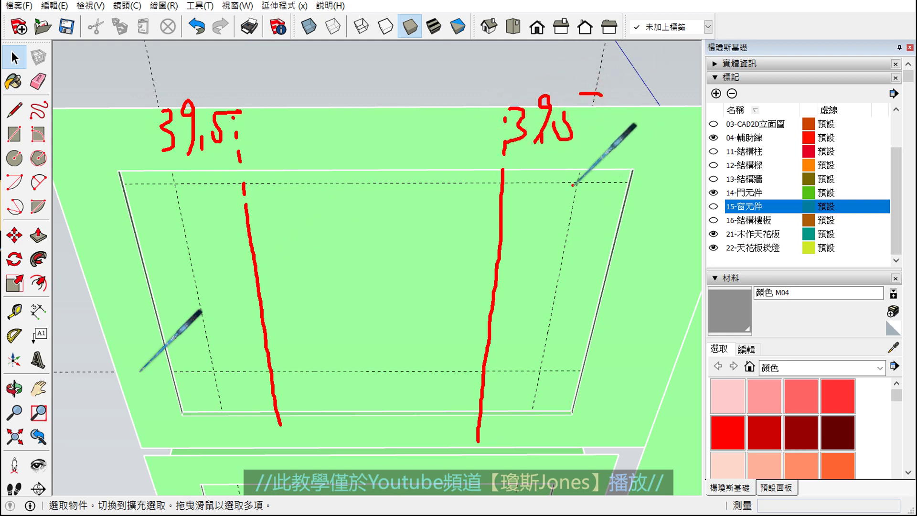
- Sketch two horizontal layout lines and label the 14 edge offsets on the right
{"action": "left_click_drag", "start_coordinate": [112, 204], "coordinate": [673, 201]}
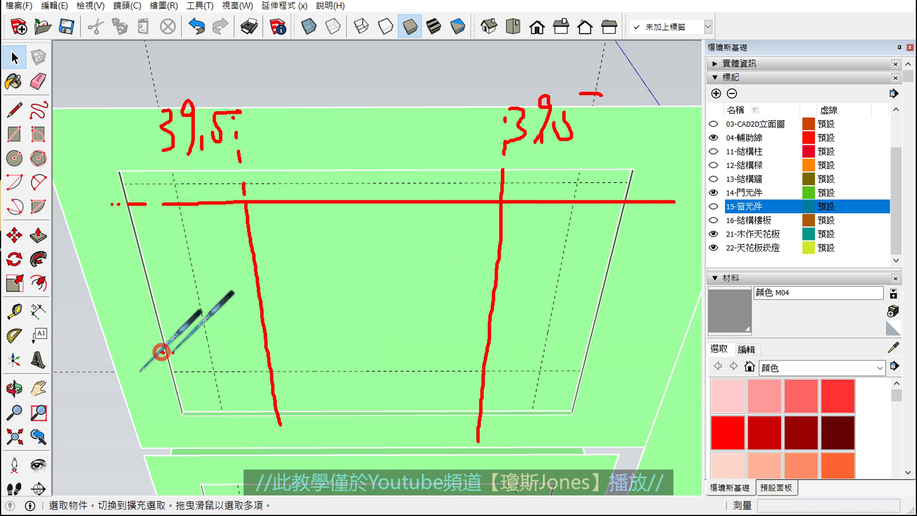
{"action": "left_click_drag", "start_coordinate": [179, 353], "coordinate": [643, 355]}
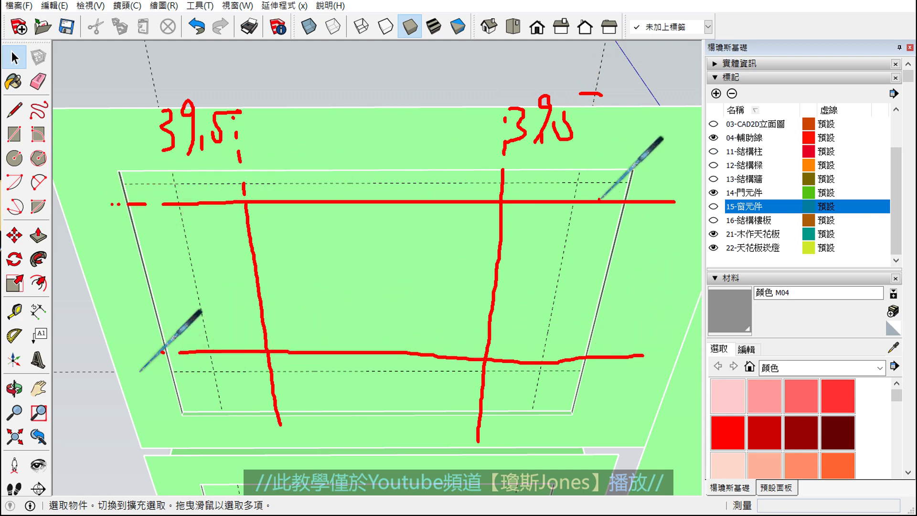
{"action": "left_click_drag", "start_coordinate": [620, 178], "coordinate": [712, 179]}
{"action": "left_click_drag", "start_coordinate": [690, 163], "coordinate": [684, 216]}
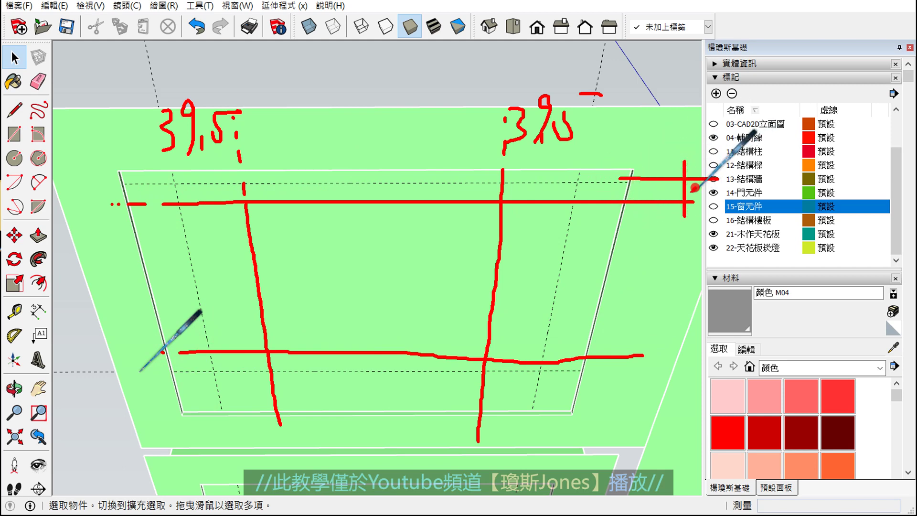
{"action": "mouse_move", "coordinate": [727, 177]}
{"action": "left_mouse_down"}
{"action": "mouse_move", "coordinate": [719, 204]}
{"action": "mouse_move", "coordinate": [753, 202]}
{"action": "left_mouse_up"}
{"action": "left_click_drag", "start_coordinate": [745, 183], "coordinate": [737, 229]}
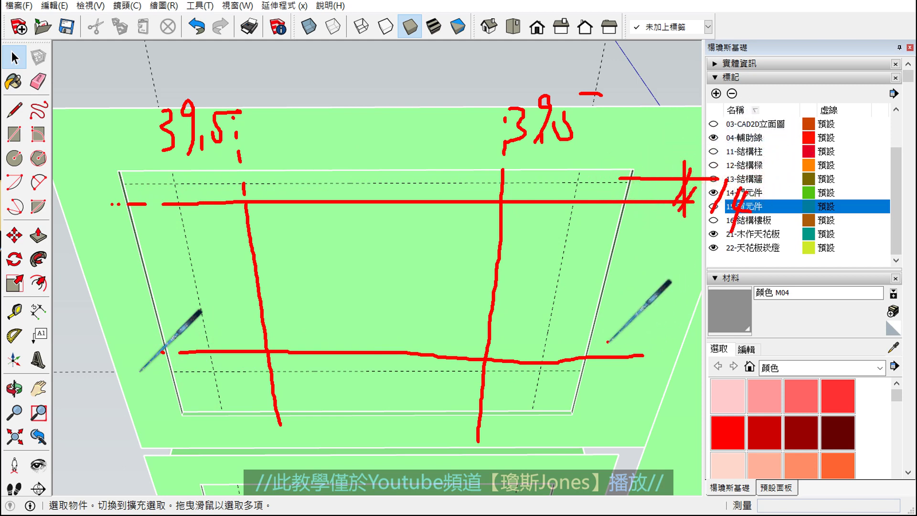
{"action": "left_click_drag", "start_coordinate": [644, 355], "coordinate": [678, 351]}
{"action": "left_click_drag", "start_coordinate": [589, 374], "coordinate": [658, 374]}
{"action": "mouse_move", "coordinate": [617, 334]}
{"action": "left_mouse_down"}
{"action": "mouse_move", "coordinate": [617, 401]}
{"action": "mouse_move", "coordinate": [621, 363]}
{"action": "left_mouse_up"}
{"action": "mouse_move", "coordinate": [697, 352]}
{"action": "left_mouse_down"}
{"action": "mouse_move", "coordinate": [669, 385]}
{"action": "mouse_move", "coordinate": [730, 381]}
{"action": "mouse_move", "coordinate": [702, 397]}
{"action": "left_mouse_up"}
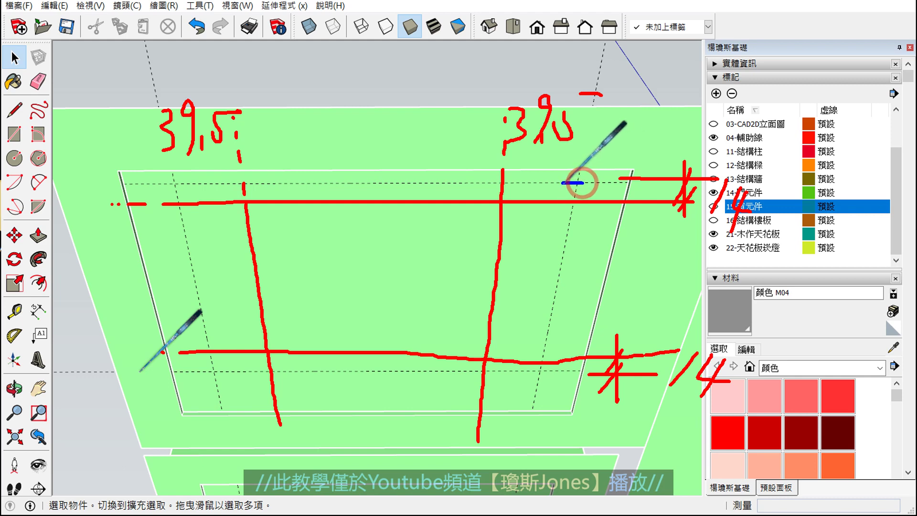
{"action": "mouse_move", "coordinate": [581, 182]}
{"action": "left_mouse_down"}
{"action": "mouse_move", "coordinate": [511, 180]}
{"action": "mouse_move", "coordinate": [577, 182]}
{"action": "left_mouse_up"}
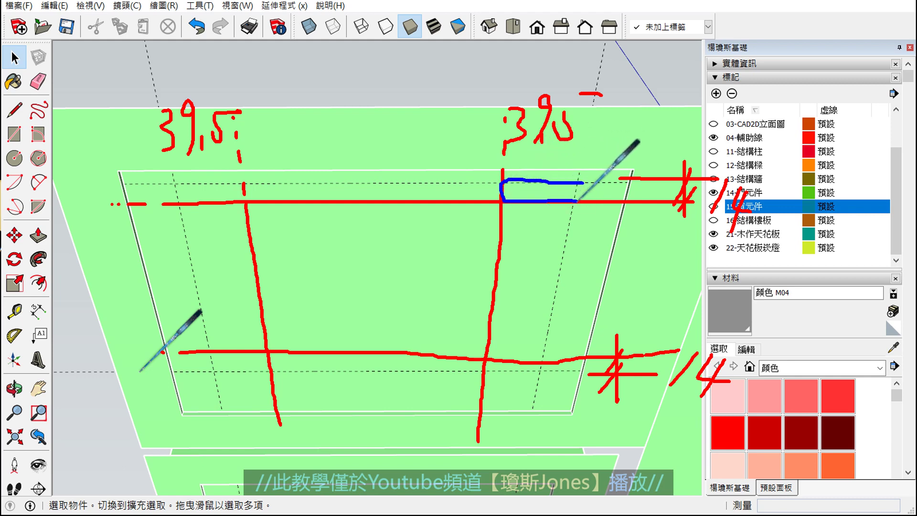
{"action": "mouse_move", "coordinate": [243, 183]}
{"action": "left_mouse_down"}
{"action": "mouse_move", "coordinate": [172, 183]}
{"action": "mouse_move", "coordinate": [178, 200]}
{"action": "mouse_move", "coordinate": [246, 182]}
{"action": "left_mouse_up"}
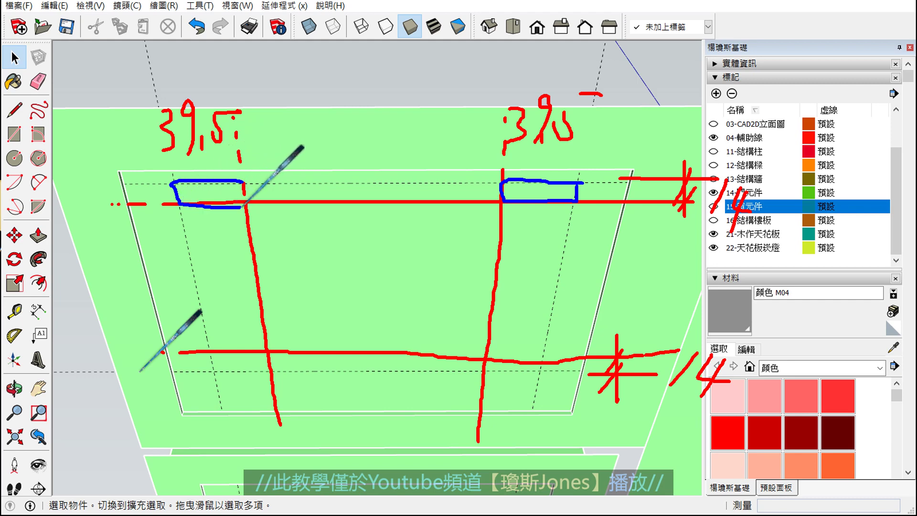
{"action": "mouse_move", "coordinate": [268, 351]}
{"action": "left_mouse_down"}
{"action": "mouse_move", "coordinate": [210, 350]}
{"action": "mouse_move", "coordinate": [265, 374]}
{"action": "mouse_move", "coordinate": [270, 343]}
{"action": "left_mouse_up"}
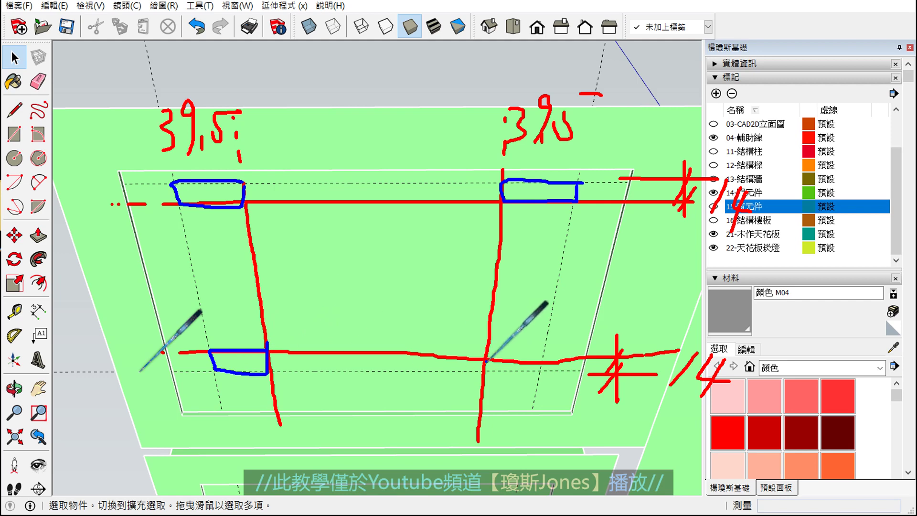
{"action": "mouse_move", "coordinate": [486, 359]}
{"action": "left_mouse_down"}
{"action": "mouse_move", "coordinate": [543, 360]}
{"action": "mouse_move", "coordinate": [486, 371]}
{"action": "left_mouse_up"}
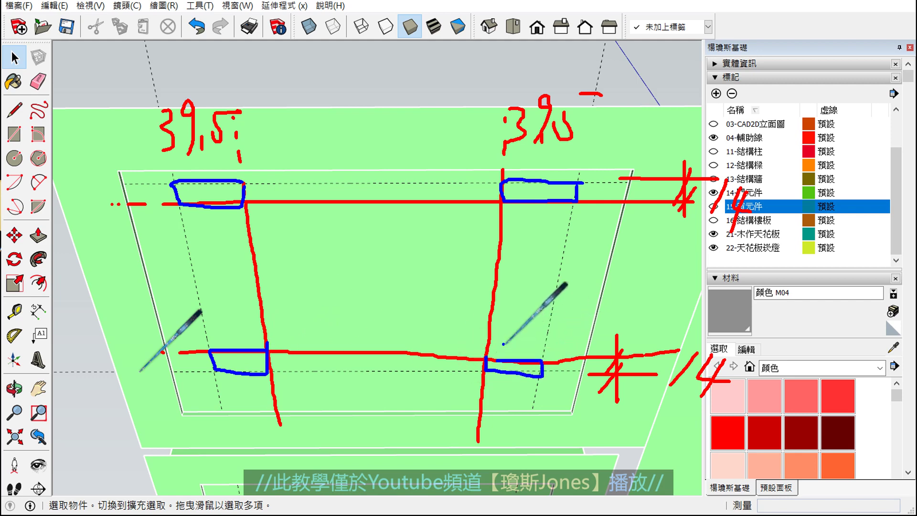
{"action": "left_click_drag", "start_coordinate": [507, 196], "coordinate": [522, 181]}
{"action": "left_click_drag", "start_coordinate": [517, 196], "coordinate": [548, 181]}
{"action": "left_click_drag", "start_coordinate": [543, 203], "coordinate": [576, 184]}
{"action": "left_click_drag", "start_coordinate": [194, 195], "coordinate": [243, 195]}
{"action": "left_click_drag", "start_coordinate": [238, 369], "coordinate": [248, 361]}
{"action": "left_click_drag", "start_coordinate": [250, 372], "coordinate": [255, 362]}
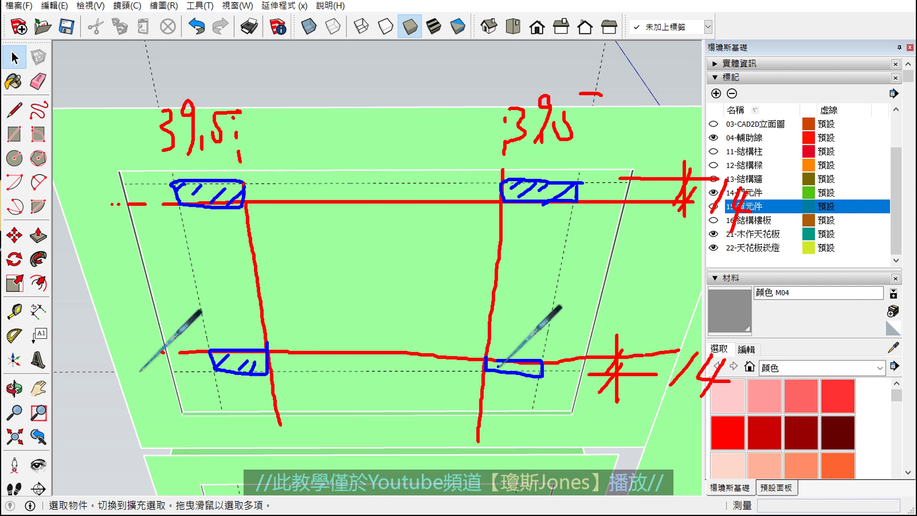
{"action": "mouse_move", "coordinate": [483, 370]}
{"action": "left_mouse_down"}
{"action": "mouse_move", "coordinate": [535, 364]}
{"action": "mouse_move", "coordinate": [539, 375]}
{"action": "left_mouse_up"}
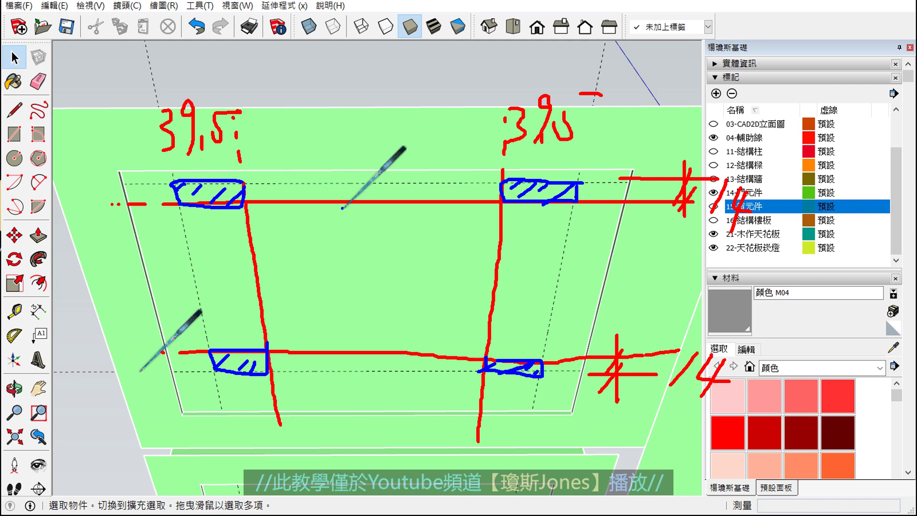
{"action": "key", "text": "Escape"}
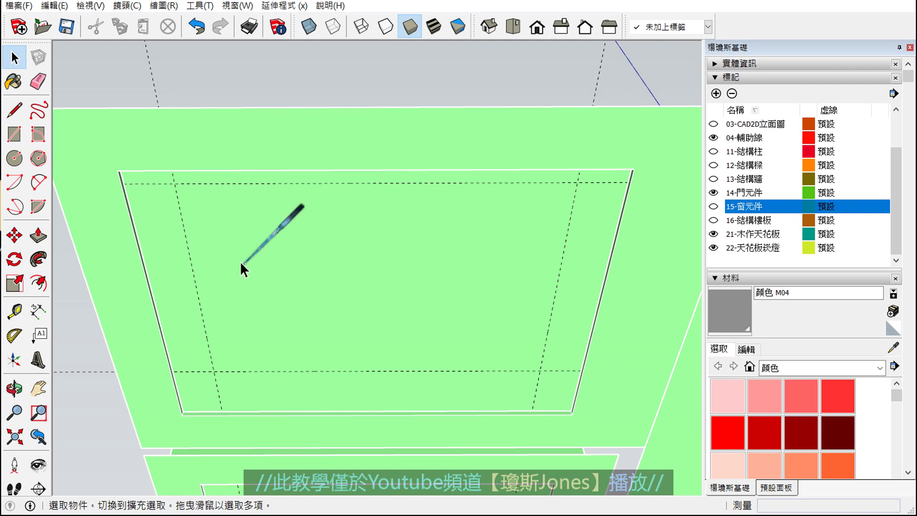
- Open the ceiling panel group and select its inner face
{"action": "scroll", "coordinate": [205, 201], "scroll_direction": "up", "scroll_amount": 3}
{"action": "mouse_move", "coordinate": [211, 228]}
{"action": "middle_mouse_down"}
{"action": "mouse_move", "coordinate": [246, 221]}
{"action": "mouse_move", "coordinate": [200, 315]}
{"action": "middle_mouse_up"}
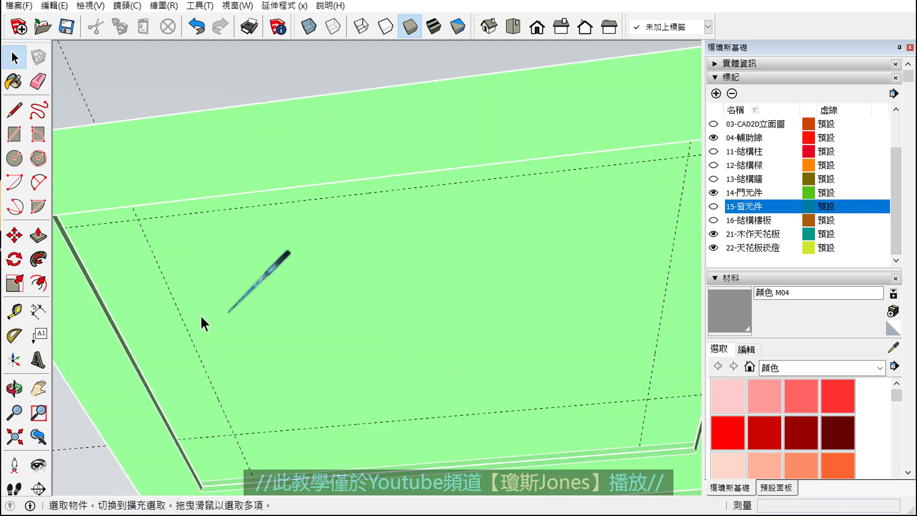
{"action": "middle_click_drag", "start_coordinate": [228, 276], "coordinate": [271, 233], "text": "shift"}
{"action": "left_click", "coordinate": [270, 231]}
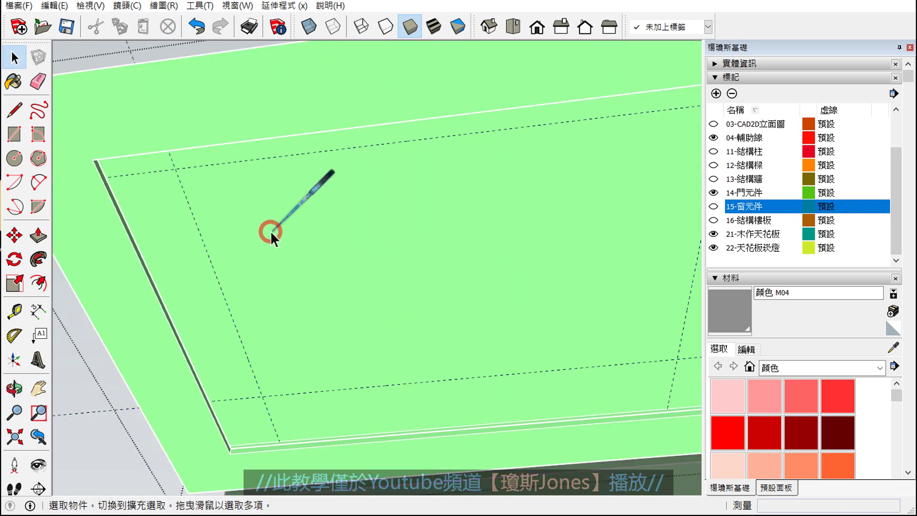
{"action": "scroll", "coordinate": [271, 231], "scroll_direction": "down", "scroll_amount": 2}
{"action": "left_click", "coordinate": [264, 220]}
{"action": "scroll", "coordinate": [308, 238], "scroll_direction": "up", "scroll_amount": 1}
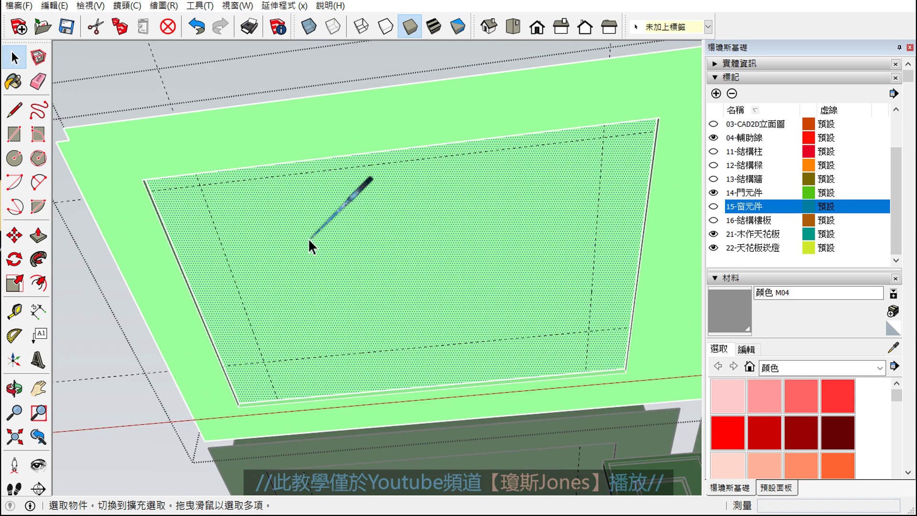
- Place a guide 39.5 cm in from the panel's left edge
{"action": "left_click", "coordinate": [14, 311]}
{"action": "scroll", "coordinate": [247, 216], "scroll_direction": "up", "scroll_amount": 2}
{"action": "left_click", "coordinate": [204, 233]}
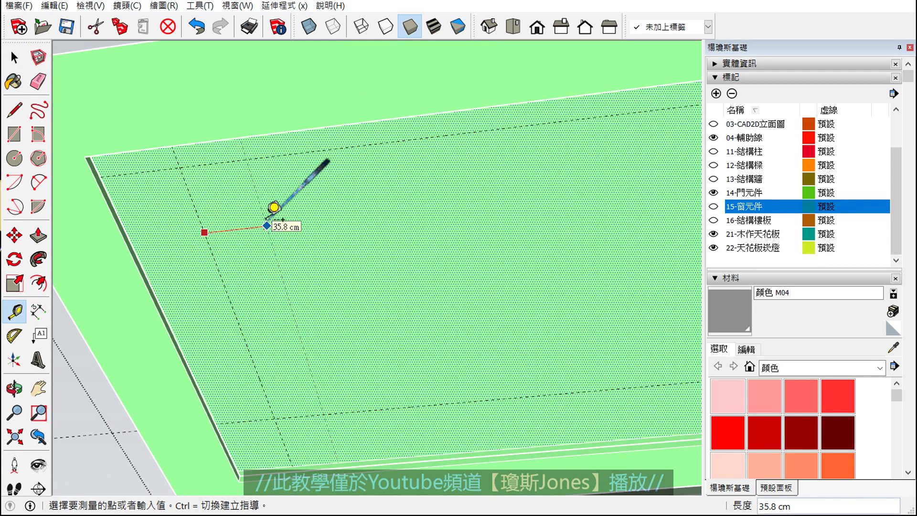
{"action": "type", "text": "39."}
{"action": "key", "text": "Return"}
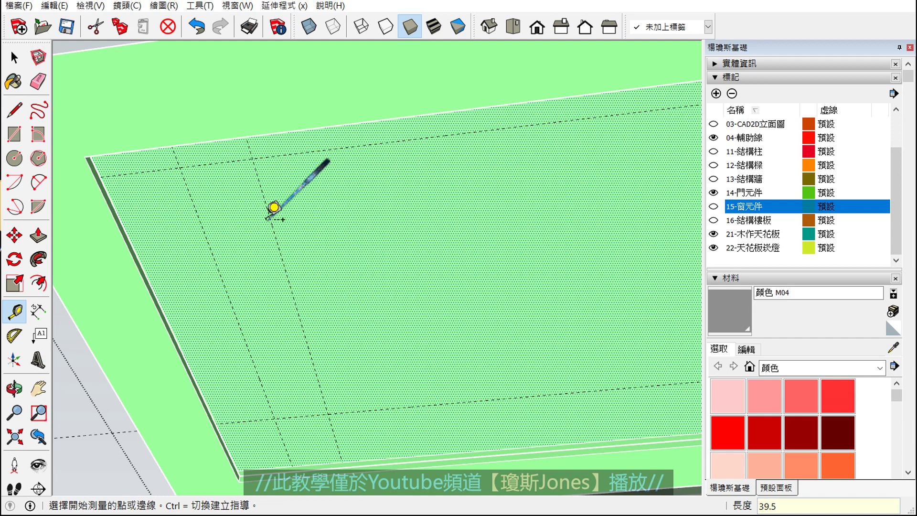
- Add 14 cm guides from the panel's top and bottom edges, then return to Select
{"action": "scroll", "coordinate": [274, 222], "scroll_direction": "down", "scroll_amount": 3}
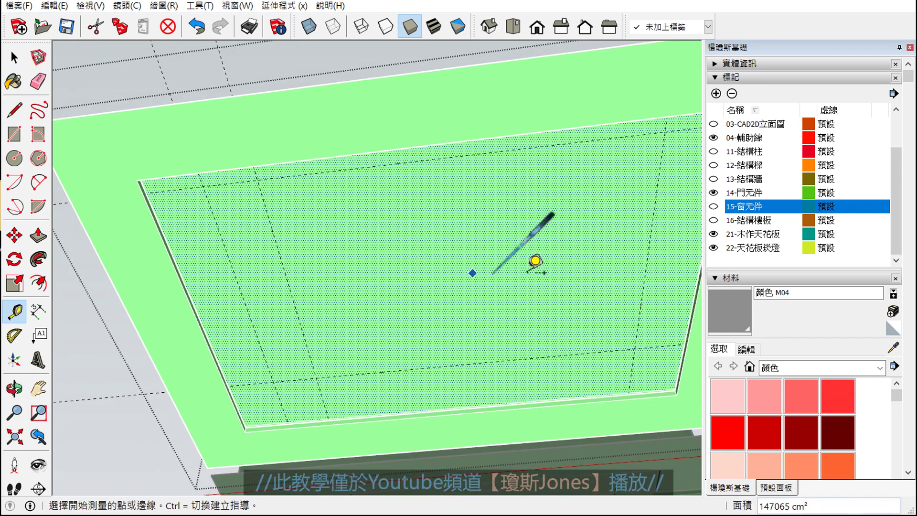
{"action": "left_click", "coordinate": [651, 225]}
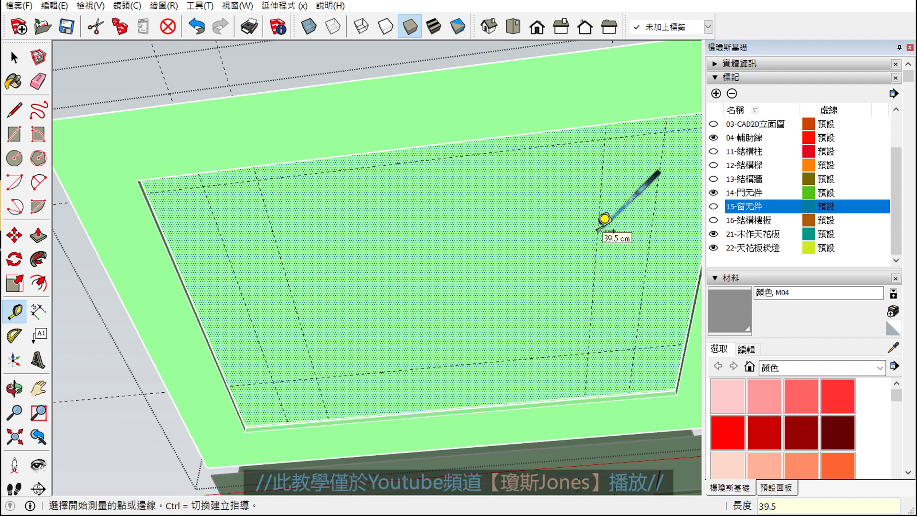
{"action": "left_click", "coordinate": [328, 171]}
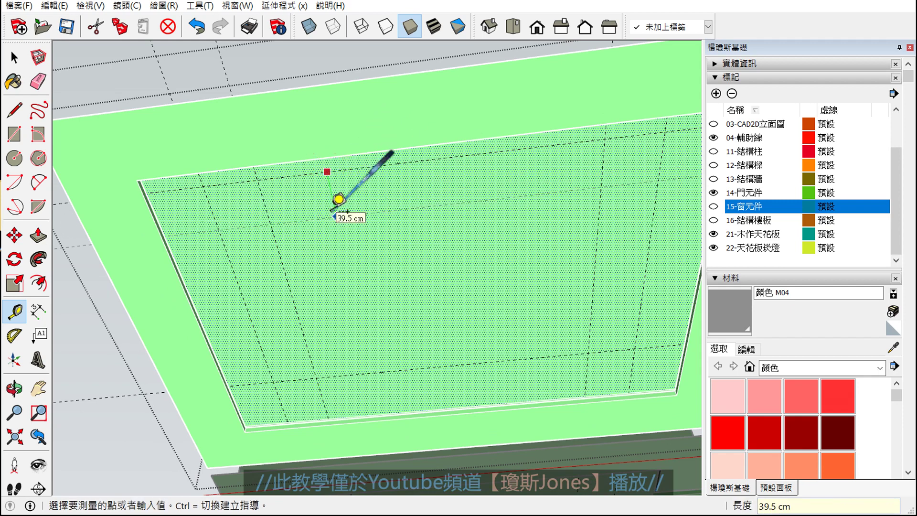
{"action": "type", "text": "4"}
{"action": "key", "text": "Return"}
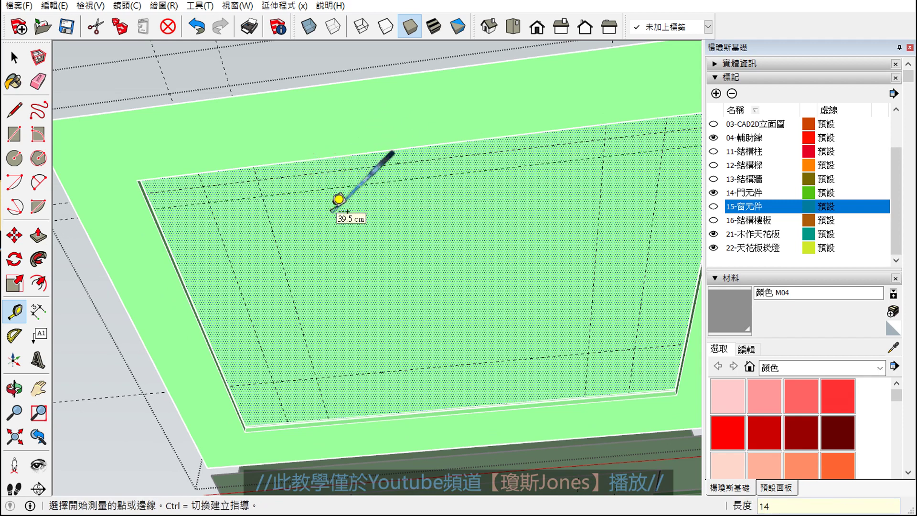
{"action": "scroll", "coordinate": [375, 356], "scroll_direction": "up", "scroll_amount": 3}
{"action": "left_click", "coordinate": [369, 376]}
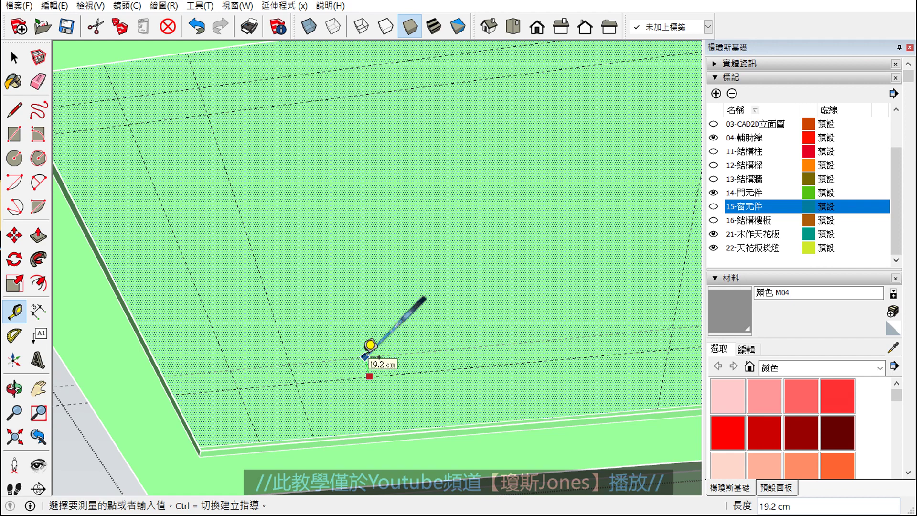
{"action": "key", "text": "space"}
{"action": "scroll", "coordinate": [334, 310], "scroll_direction": "down", "scroll_amount": 2}
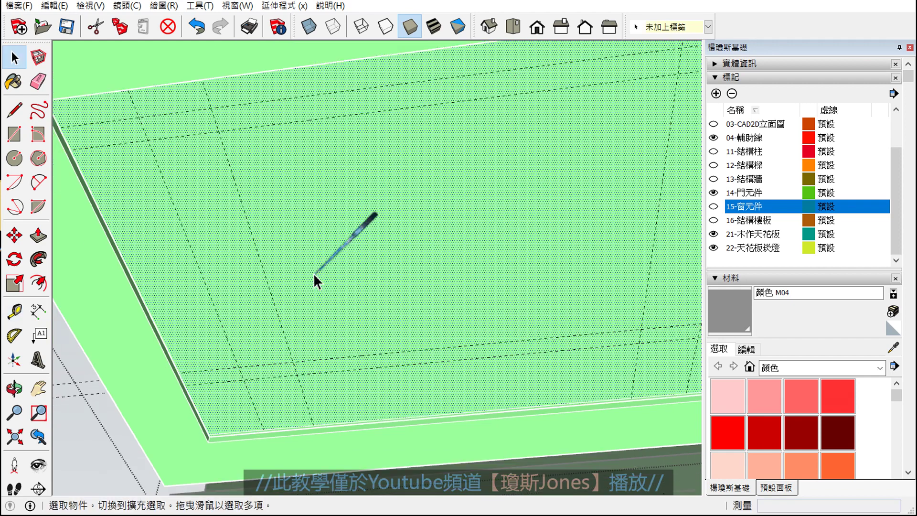
{"action": "scroll", "coordinate": [314, 273], "scroll_direction": "down", "scroll_amount": 2}
{"action": "mouse_move", "coordinate": [316, 270]}
{"action": "middle_mouse_down"}
{"action": "mouse_move", "coordinate": [337, 232]}
{"action": "mouse_move", "coordinate": [293, 203]}
{"action": "mouse_move", "coordinate": [301, 207]}
{"action": "middle_mouse_up"}
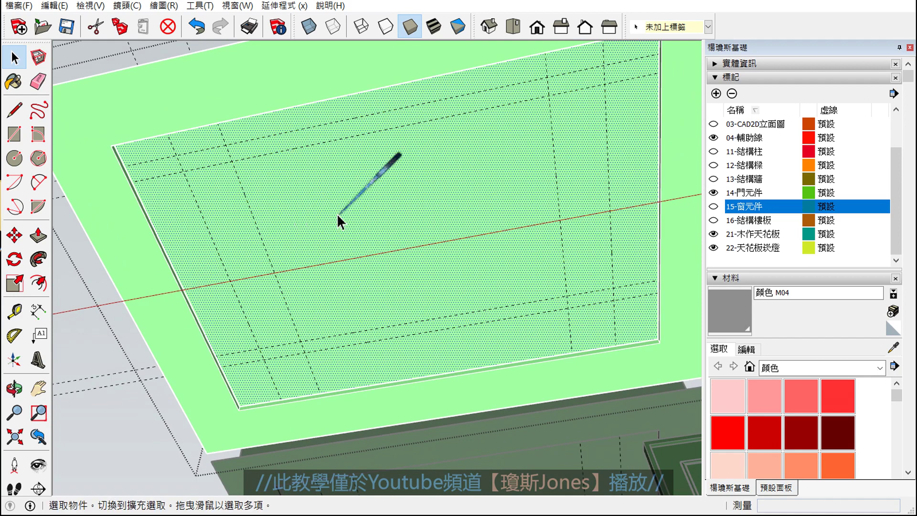
- Draw the upper-left and lower-left 39.5 × 14 cm rectangles at the guide intersections
{"action": "left_click", "coordinate": [14, 134]}
{"action": "scroll", "coordinate": [215, 173], "scroll_direction": "up", "scroll_amount": 3}
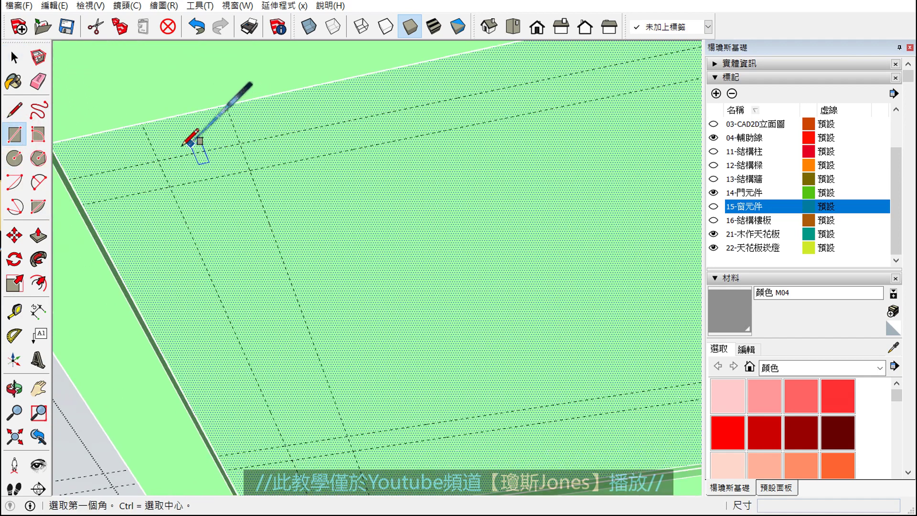
{"action": "scroll", "coordinate": [191, 150], "scroll_direction": "up", "scroll_amount": 1}
{"action": "left_click", "coordinate": [148, 167]}
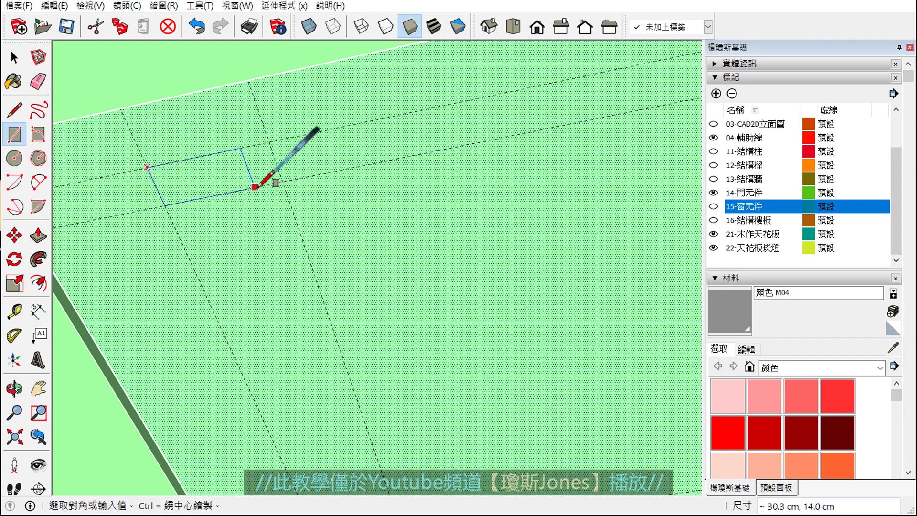
{"action": "left_click", "coordinate": [283, 183]}
{"action": "scroll", "coordinate": [239, 186], "scroll_direction": "down", "scroll_amount": 2}
{"action": "scroll", "coordinate": [305, 361], "scroll_direction": "up", "scroll_amount": 2}
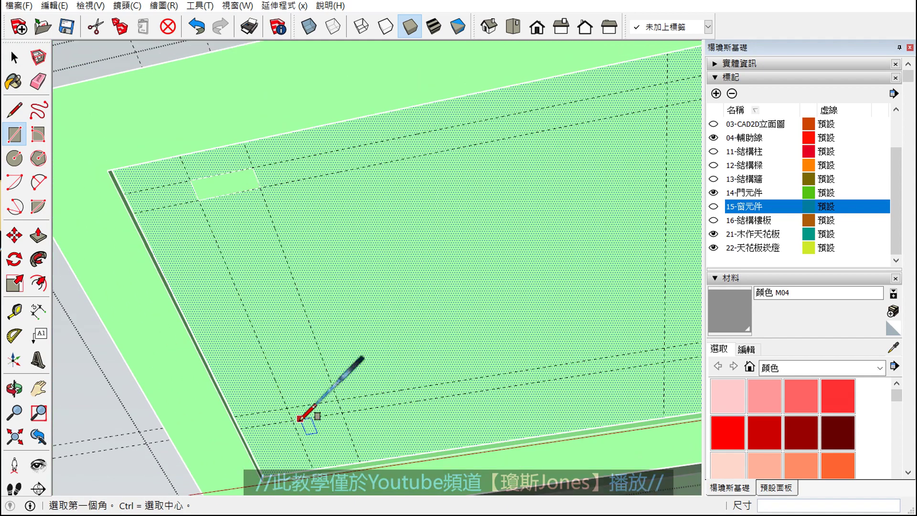
{"action": "scroll", "coordinate": [296, 358], "scroll_direction": "up", "scroll_amount": 2}
{"action": "left_click", "coordinate": [282, 397]}
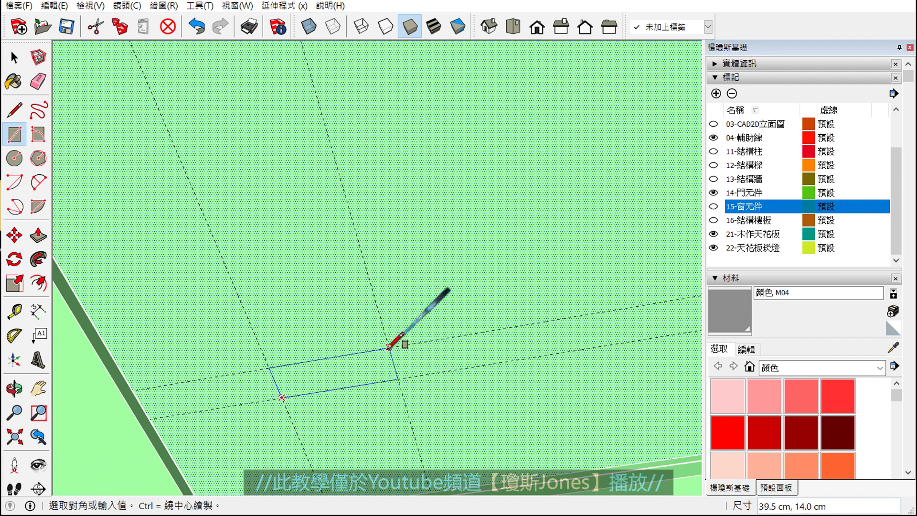
{"action": "left_click", "coordinate": [396, 366]}
- Draw the upper-right and lower-right 39.5 × 14 cm rectangles, then return to Select
{"action": "scroll", "coordinate": [297, 372], "scroll_direction": "down", "scroll_amount": 2}
{"action": "scroll", "coordinate": [296, 371], "scroll_direction": "down", "scroll_amount": 2}
{"action": "middle_click_drag", "start_coordinate": [461, 289], "coordinate": [379, 289], "text": "shift"}
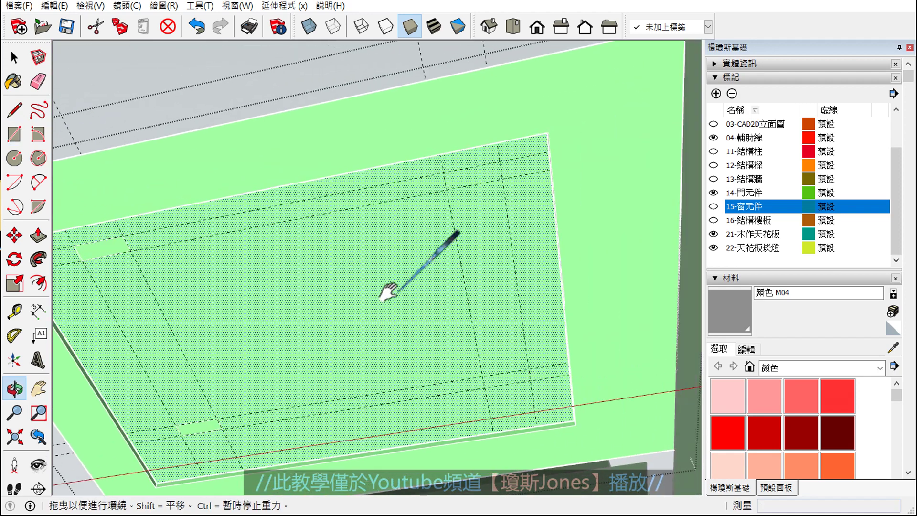
{"action": "scroll", "coordinate": [447, 195], "scroll_direction": "up", "scroll_amount": 3}
{"action": "left_click", "coordinate": [433, 187]}
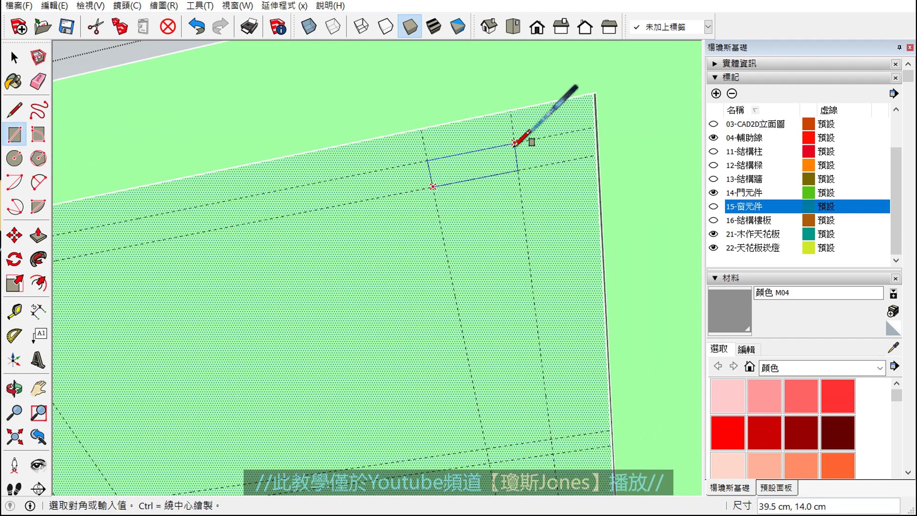
{"action": "left_click", "coordinate": [515, 146]}
{"action": "mouse_move", "coordinate": [526, 296]}
{"action": "middle_mouse_down"}
{"action": "mouse_move", "coordinate": [506, 340]}
{"action": "mouse_move", "coordinate": [446, 231]}
{"action": "middle_mouse_up"}
{"action": "key", "text": "r"}
{"action": "scroll", "coordinate": [454, 327], "scroll_direction": "up", "scroll_amount": 2}
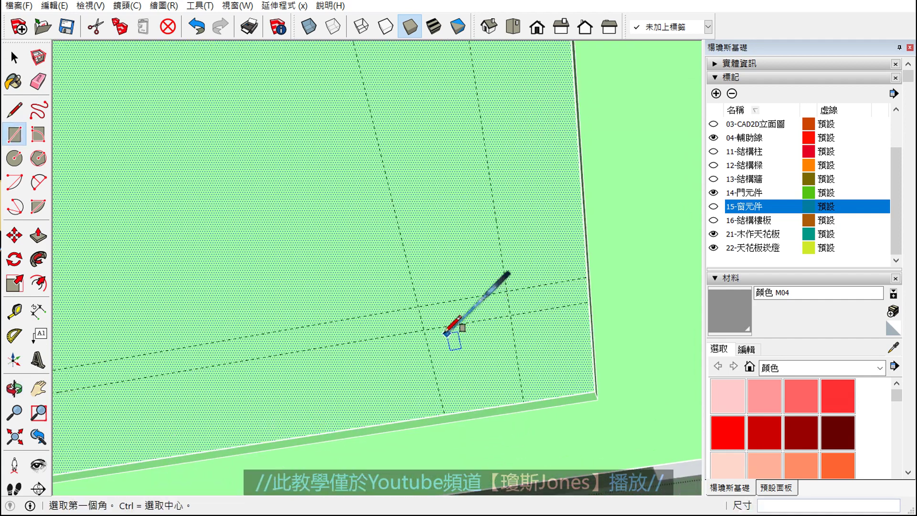
{"action": "left_click", "coordinate": [424, 329]}
{"action": "left_click", "coordinate": [507, 292]}
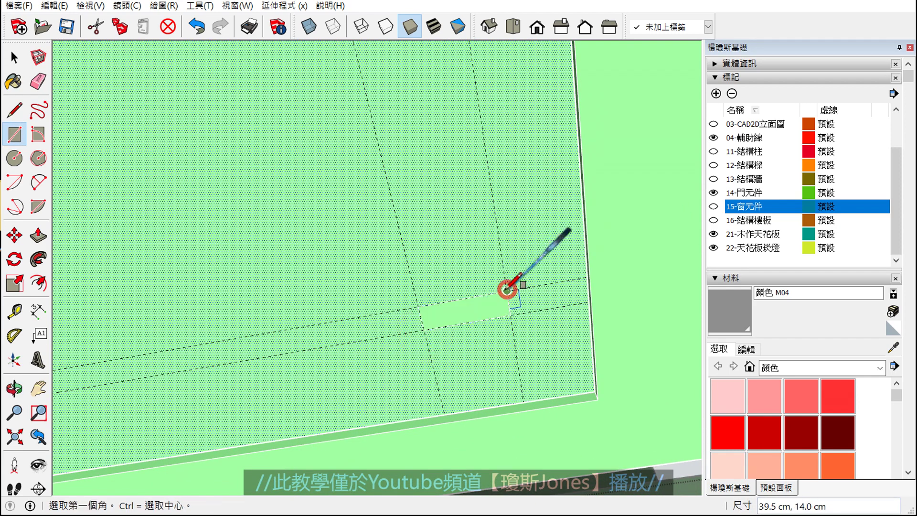
{"action": "key", "text": "space"}
{"action": "scroll", "coordinate": [509, 228], "scroll_direction": "down", "scroll_amount": 2}
{"action": "scroll", "coordinate": [526, 265], "scroll_direction": "down", "scroll_amount": 2}
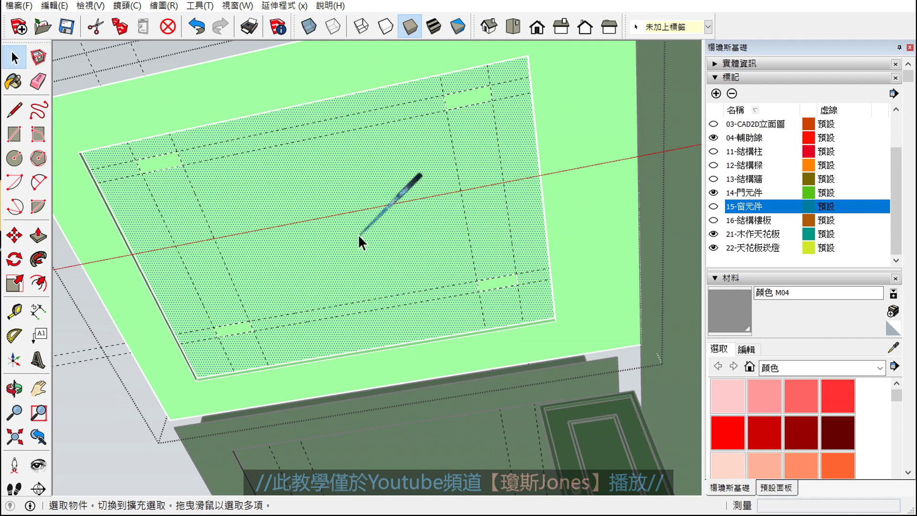
- Exit the ceiling panel group and bring the downlight fixture boxes into view
{"action": "left_click", "coordinate": [84, 423]}
{"action": "mouse_move", "coordinate": [225, 276]}
{"action": "middle_mouse_down"}
{"action": "mouse_move", "coordinate": [199, 256]}
{"action": "mouse_move", "coordinate": [282, 377]}
{"action": "mouse_move", "coordinate": [196, 373]}
{"action": "middle_mouse_up"}
{"action": "scroll", "coordinate": [186, 346], "scroll_direction": "down", "scroll_amount": 3}
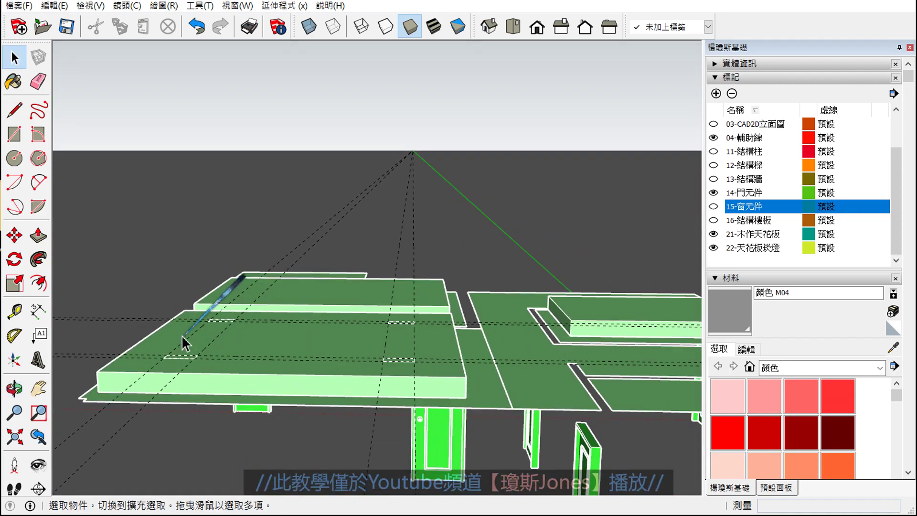
{"action": "scroll", "coordinate": [189, 334], "scroll_direction": "down", "scroll_amount": 3}
{"action": "scroll", "coordinate": [188, 334], "scroll_direction": "down", "scroll_amount": 2}
{"action": "middle_click_drag", "start_coordinate": [631, 364], "coordinate": [485, 353], "text": "shift"}
{"action": "scroll", "coordinate": [482, 354], "scroll_direction": "up", "scroll_amount": 2}
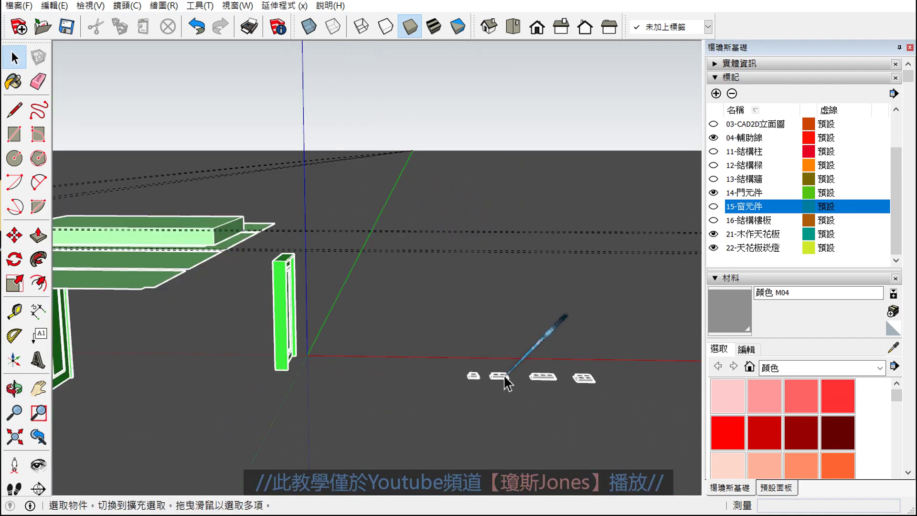
{"action": "scroll", "coordinate": [480, 360], "scroll_direction": "up", "scroll_amount": 2}
{"action": "scroll", "coordinate": [477, 370], "scroll_direction": "up", "scroll_amount": 2}
{"action": "scroll", "coordinate": [475, 380], "scroll_direction": "up", "scroll_amount": 2}
{"action": "scroll", "coordinate": [475, 380], "scroll_direction": "up", "scroll_amount": 2}
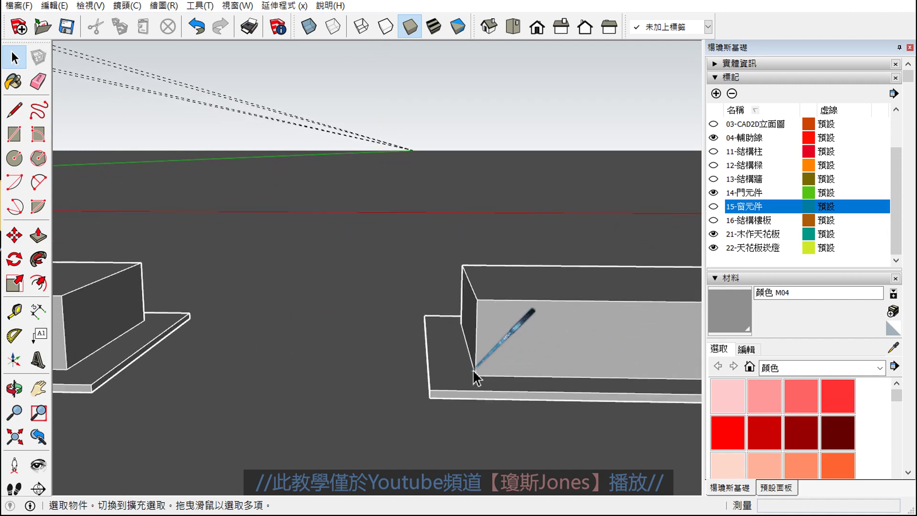
{"action": "mouse_move", "coordinate": [473, 296]}
{"action": "middle_mouse_down"}
{"action": "mouse_move", "coordinate": [481, 361]}
{"action": "mouse_move", "coordinate": [454, 328]}
{"action": "middle_mouse_up"}
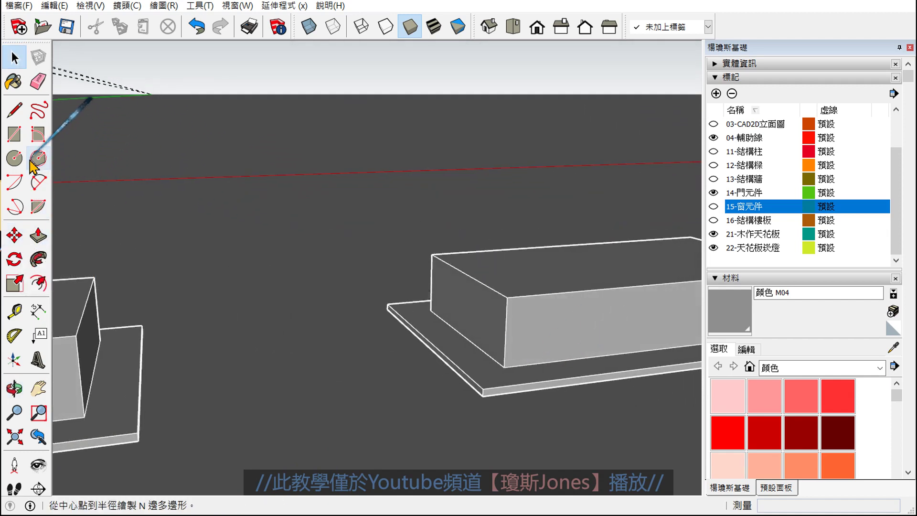
- Tape-measure the downlight box from bottom corner to top corner, reading 5.0 cm
{"action": "left_click", "coordinate": [14, 311]}
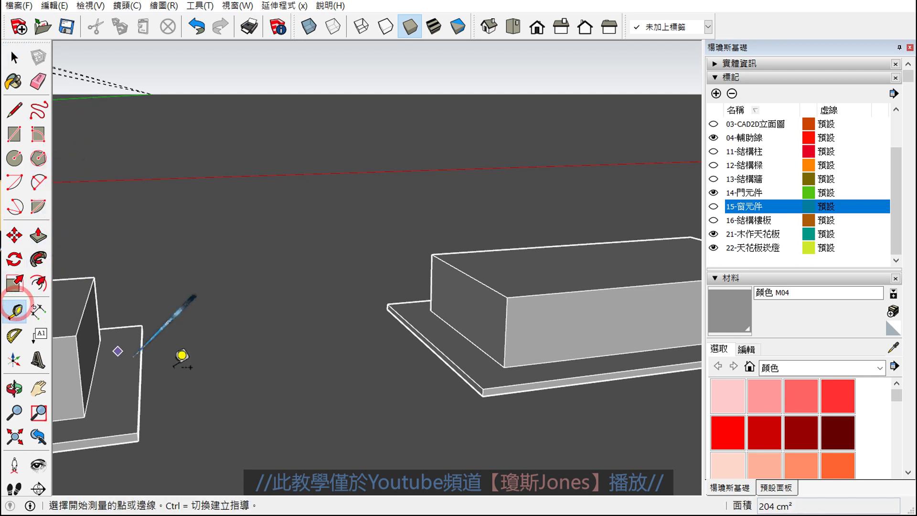
{"action": "scroll", "coordinate": [504, 365], "scroll_direction": "up", "scroll_amount": 2}
{"action": "left_click", "coordinate": [501, 364]}
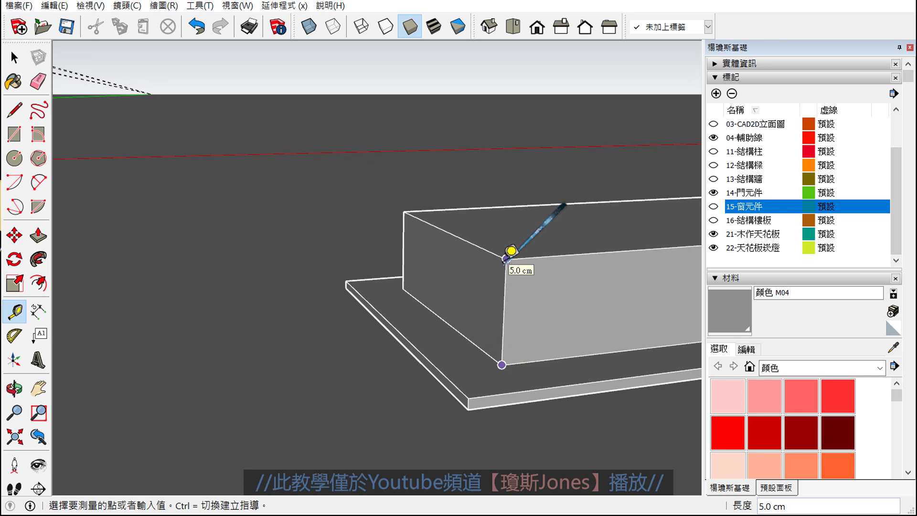
{"action": "left_click_drag", "start_coordinate": [505, 259], "coordinate": [250, 335]}
{"action": "left_click_drag", "start_coordinate": [497, 367], "coordinate": [377, 399]}
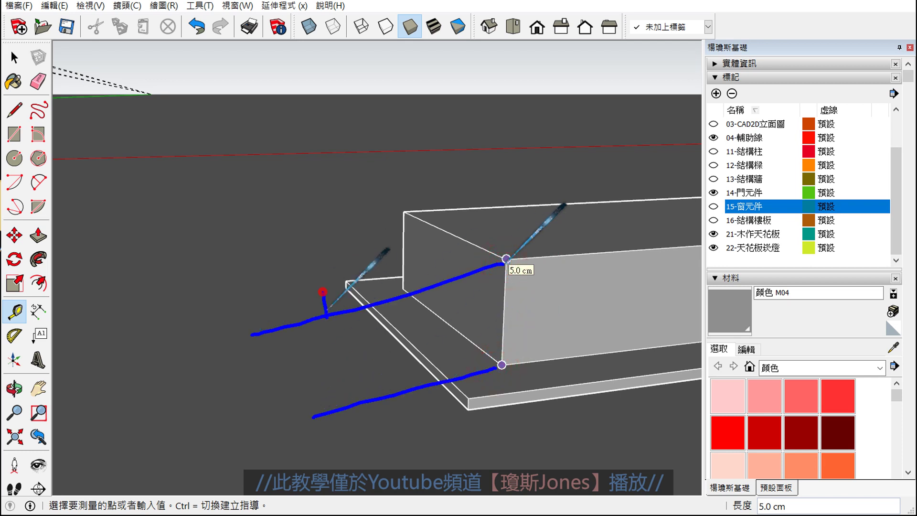
{"action": "left_click_drag", "start_coordinate": [326, 315], "coordinate": [345, 447]}
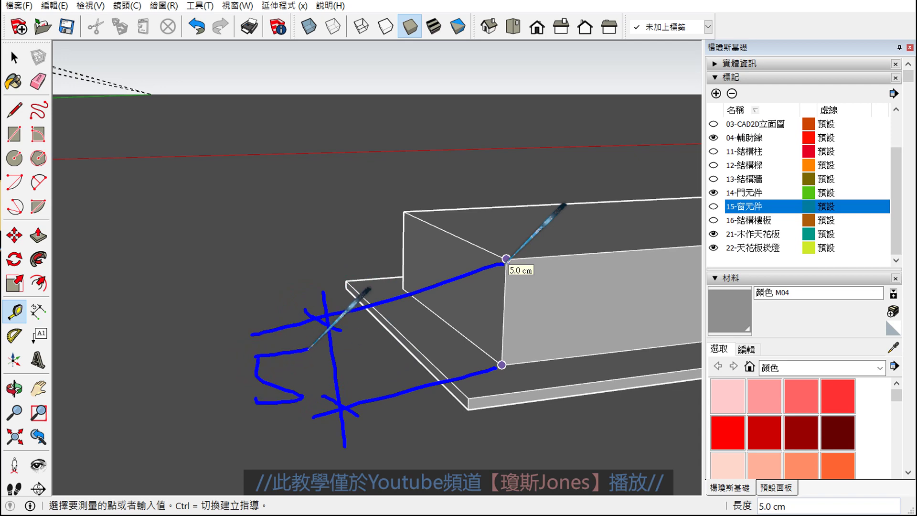
{"action": "scroll", "coordinate": [506, 259], "scroll_direction": "down", "scroll_amount": 3}
{"action": "key", "text": "space"}
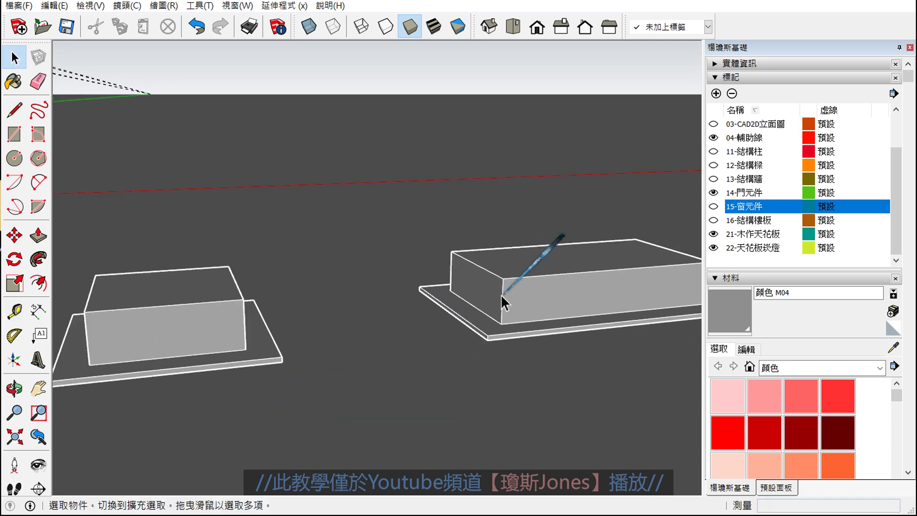
{"action": "scroll", "coordinate": [503, 301], "scroll_direction": "down", "scroll_amount": 2}
{"action": "scroll", "coordinate": [505, 301], "scroll_direction": "down", "scroll_amount": 2}
{"action": "scroll", "coordinate": [524, 318], "scroll_direction": "down", "scroll_amount": 1}
{"action": "scroll", "coordinate": [524, 324], "scroll_direction": "down", "scroll_amount": 1}
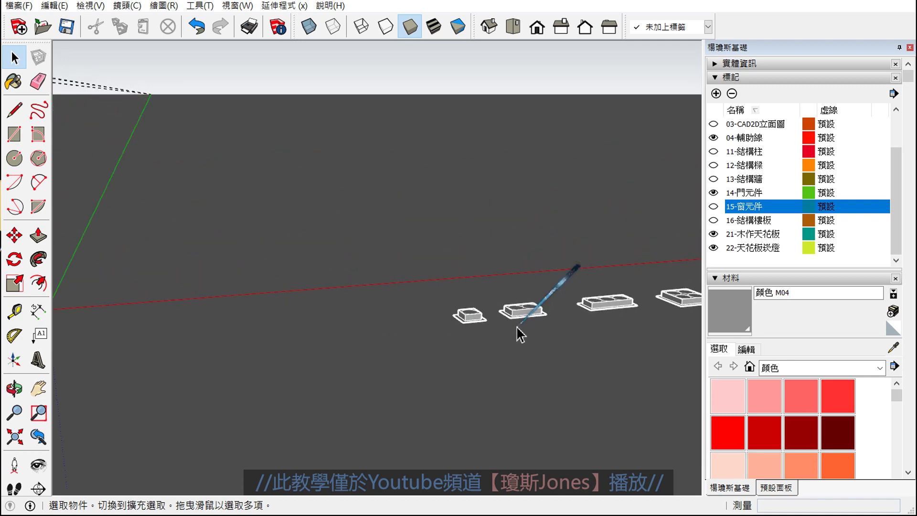
{"action": "scroll", "coordinate": [520, 336], "scroll_direction": "down", "scroll_amount": 2}
- Orbit back to the green ceiling panel and enter its group to edit the guide-marked openings
{"action": "scroll", "coordinate": [519, 337], "scroll_direction": "down", "scroll_amount": 2}
{"action": "mouse_move", "coordinate": [518, 338]}
{"action": "middle_mouse_down"}
{"action": "mouse_move", "coordinate": [311, 292]}
{"action": "mouse_move", "coordinate": [304, 175]}
{"action": "mouse_move", "coordinate": [254, 187]}
{"action": "mouse_move", "coordinate": [591, 254]}
{"action": "mouse_move", "coordinate": [337, 296]}
{"action": "middle_mouse_up"}
{"action": "scroll", "coordinate": [277, 196], "scroll_direction": "up", "scroll_amount": 3}
{"action": "scroll", "coordinate": [337, 297], "scroll_direction": "up", "scroll_amount": 3}
{"action": "scroll", "coordinate": [338, 164], "scroll_direction": "up", "scroll_amount": 2}
{"action": "scroll", "coordinate": [353, 248], "scroll_direction": "up", "scroll_amount": 2}
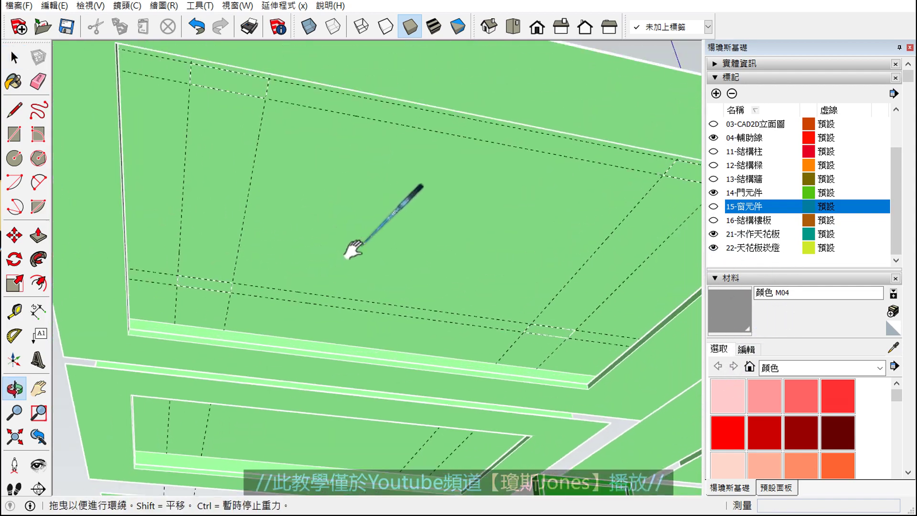
{"action": "key", "text": "space"}
{"action": "double_click", "coordinate": [307, 209]}
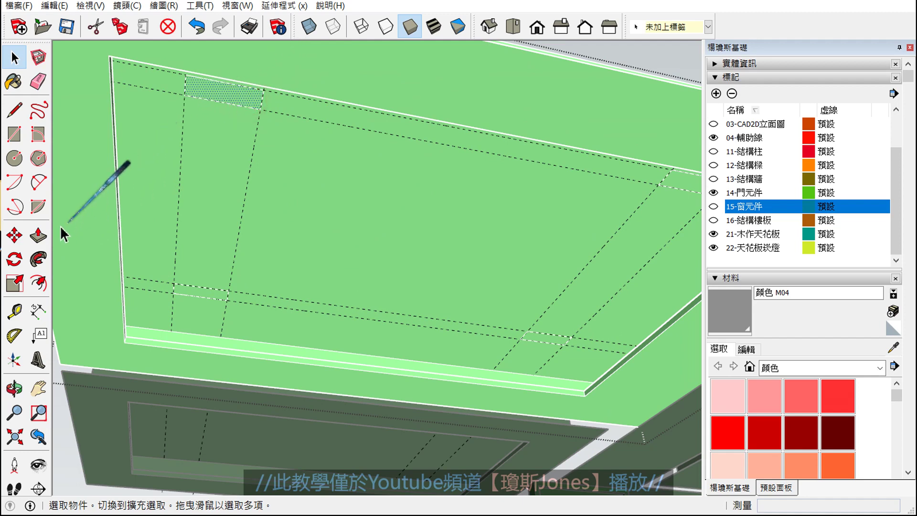
{"action": "scroll", "coordinate": [191, 148], "scroll_direction": "up", "scroll_amount": 1}
- Push the first hatched 39.5 × 14 cm opening 6 cm into the ceiling panel
{"action": "middle_click_drag", "start_coordinate": [224, 139], "coordinate": [256, 251], "text": "shift"}
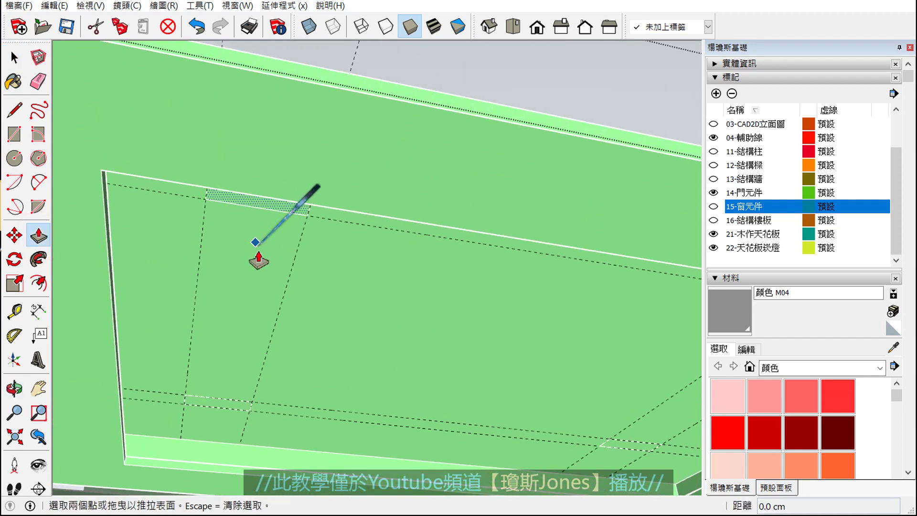
{"action": "scroll", "coordinate": [296, 149], "scroll_direction": "up", "scroll_amount": 3}
{"action": "scroll", "coordinate": [338, 112], "scroll_direction": "up", "scroll_amount": 2}
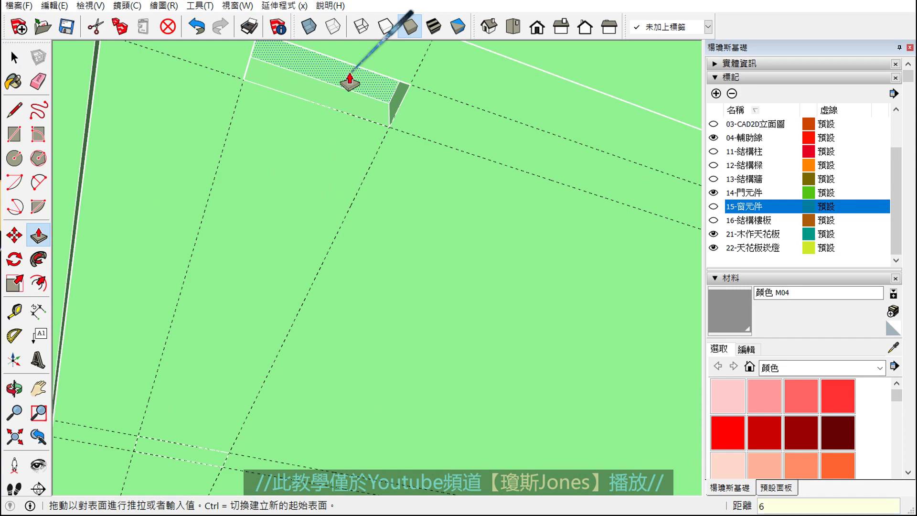
{"action": "left_click", "coordinate": [342, 106]}
{"action": "scroll", "coordinate": [334, 143], "scroll_direction": "down", "scroll_amount": 3}
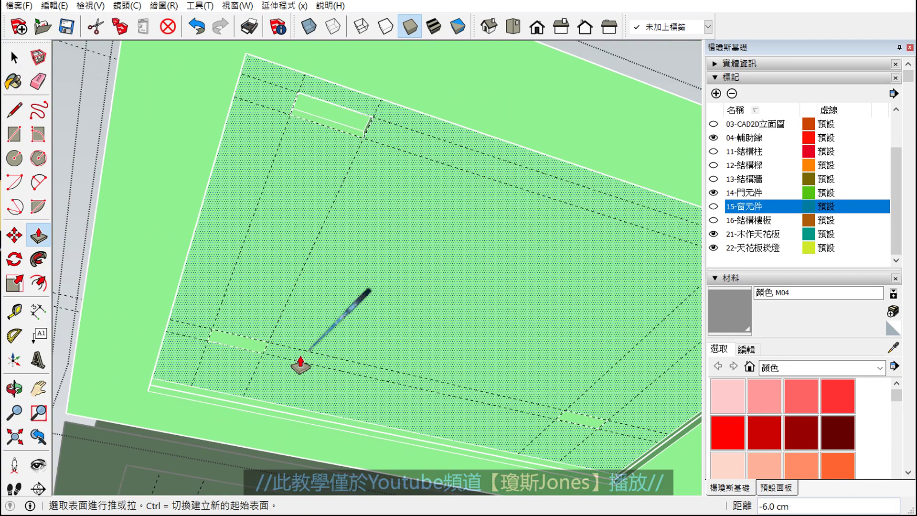
{"action": "scroll", "coordinate": [220, 337], "scroll_direction": "up", "scroll_amount": 3}
{"action": "scroll", "coordinate": [219, 333], "scroll_direction": "down", "scroll_amount": 3}
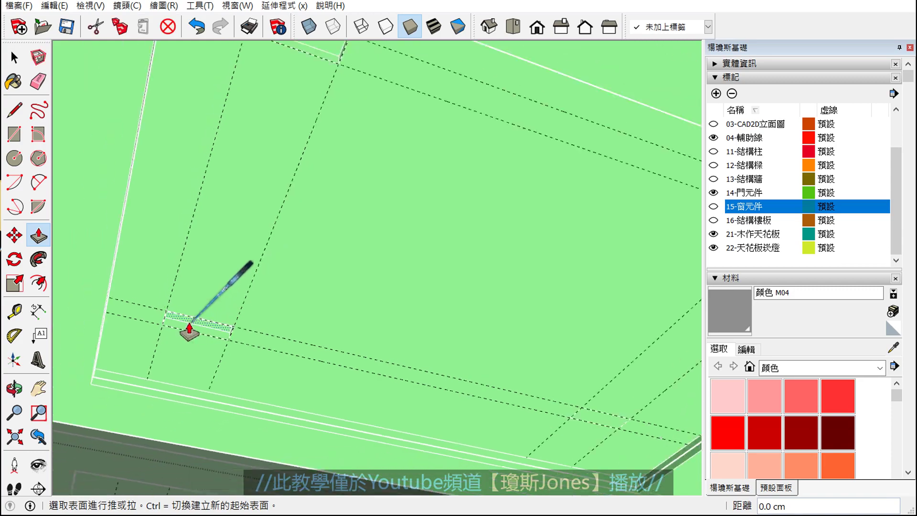
- Recess the remaining marked openings by the same 6 cm and exit Push/Pull
{"action": "middle_click_drag", "start_coordinate": [189, 321], "coordinate": [570, 286], "text": "shift"}
{"action": "scroll", "coordinate": [447, 213], "scroll_direction": "up", "scroll_amount": 3}
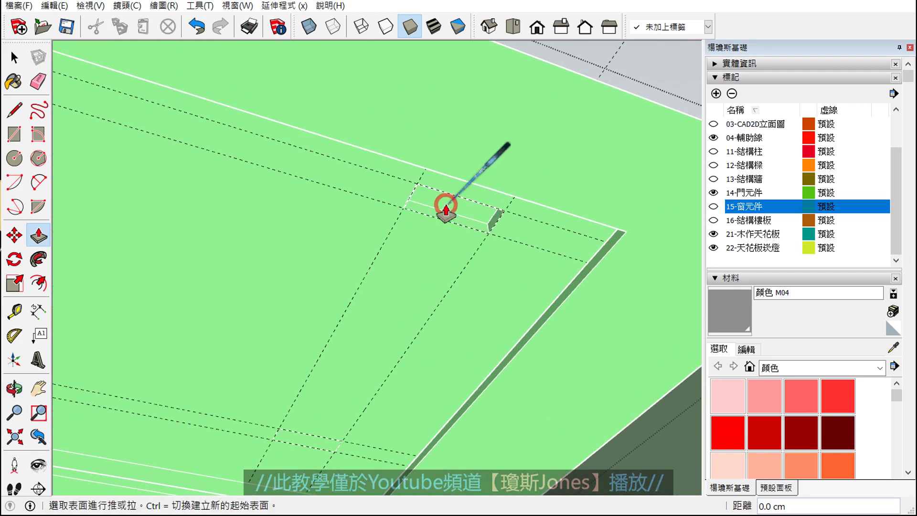
{"action": "middle_click_drag", "start_coordinate": [446, 213], "coordinate": [321, 292], "text": "shift"}
{"action": "scroll", "coordinate": [288, 317], "scroll_direction": "up", "scroll_amount": 3}
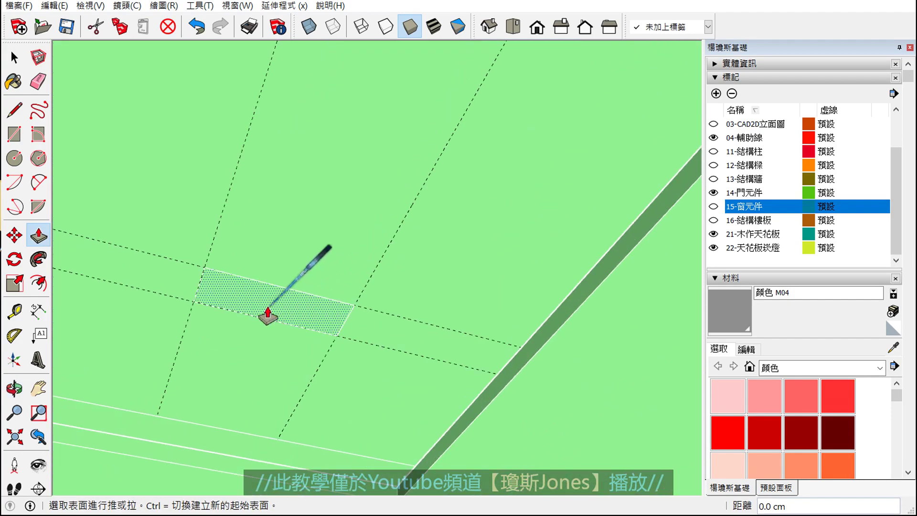
{"action": "left_click", "coordinate": [268, 316]}
{"action": "key", "text": "space"}
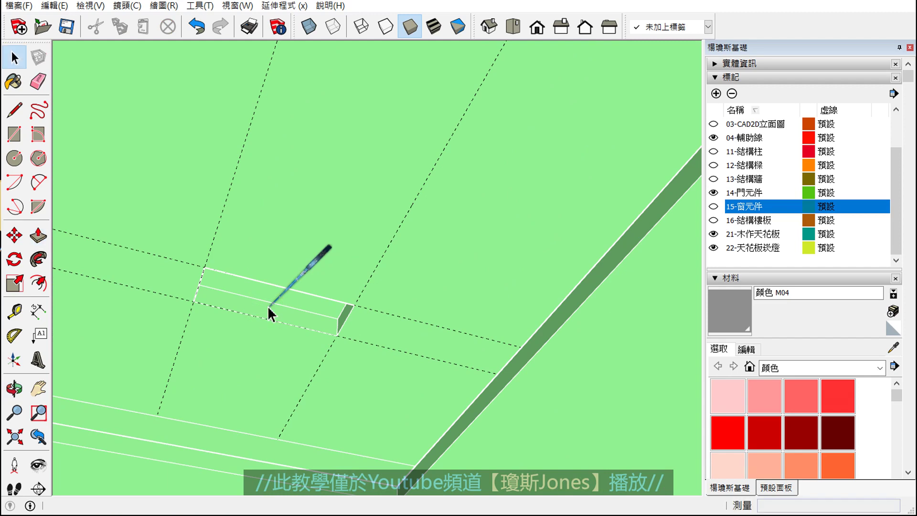
{"action": "scroll", "coordinate": [270, 312], "scroll_direction": "down", "scroll_amount": 2}
{"action": "scroll", "coordinate": [282, 311], "scroll_direction": "down", "scroll_amount": 2}
{"action": "scroll", "coordinate": [284, 313], "scroll_direction": "down", "scroll_amount": 2}
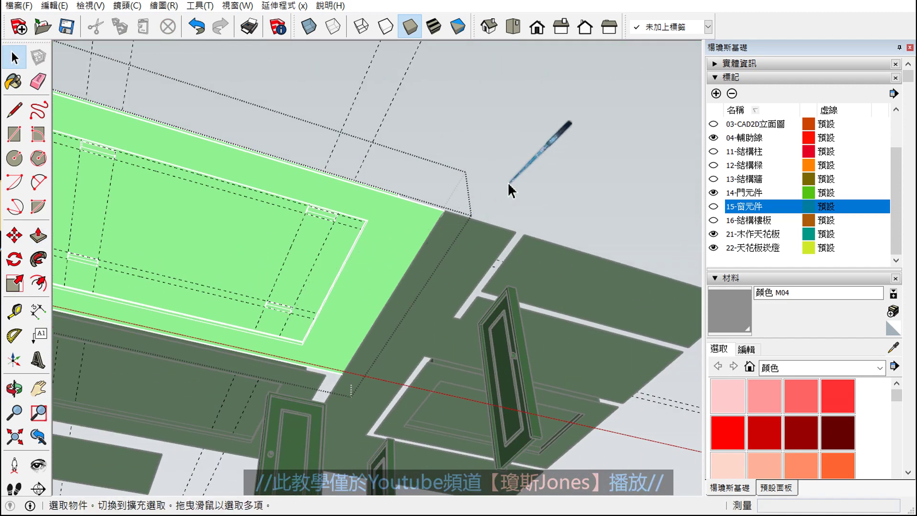
- Clear every dashed guide line from the ceiling panel with Edit > Delete Guides
{"action": "middle_click_drag", "start_coordinate": [310, 253], "coordinate": [406, 265]}
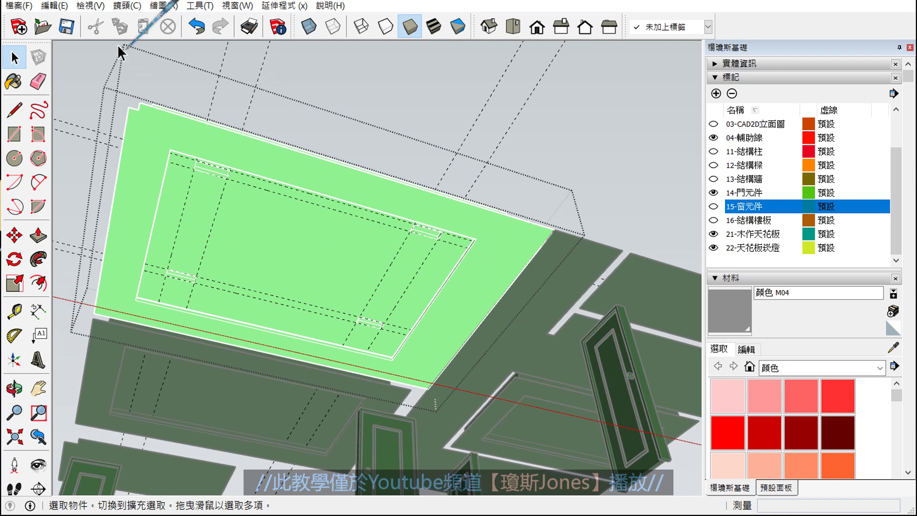
{"action": "left_click", "coordinate": [64, 6]}
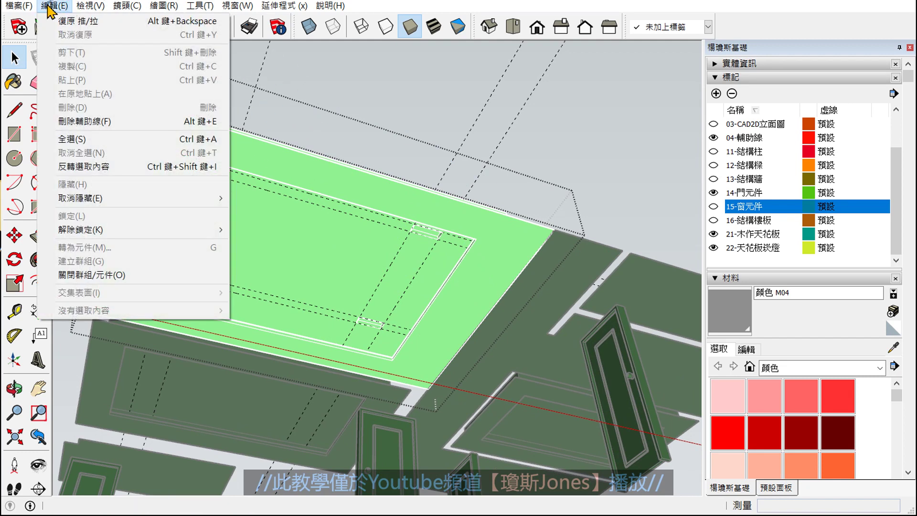
{"action": "left_click", "coordinate": [83, 122]}
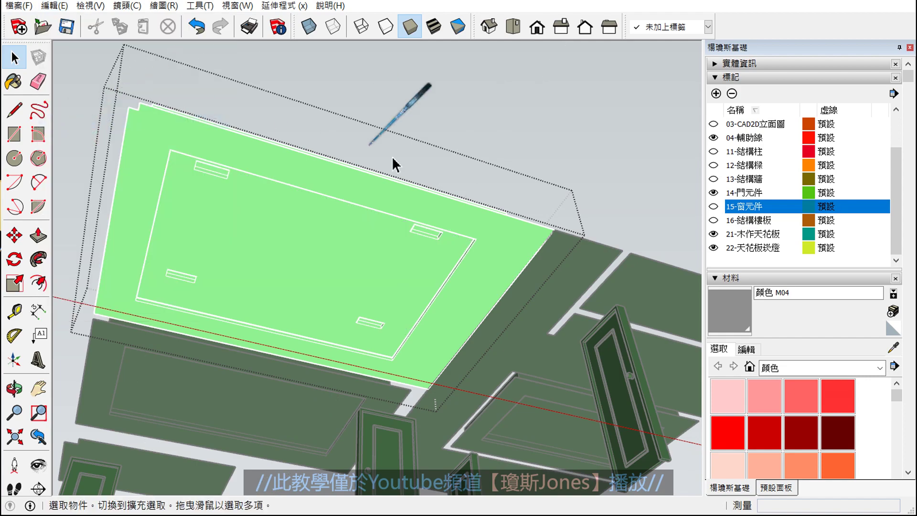
{"action": "mouse_move", "coordinate": [392, 164]}
{"action": "middle_mouse_down"}
{"action": "mouse_move", "coordinate": [364, 293]}
{"action": "mouse_move", "coordinate": [344, 252]}
{"action": "mouse_move", "coordinate": [331, 295]}
{"action": "mouse_move", "coordinate": [430, 315]}
{"action": "mouse_move", "coordinate": [525, 318]}
{"action": "mouse_move", "coordinate": [150, 271]}
{"action": "middle_mouse_up"}
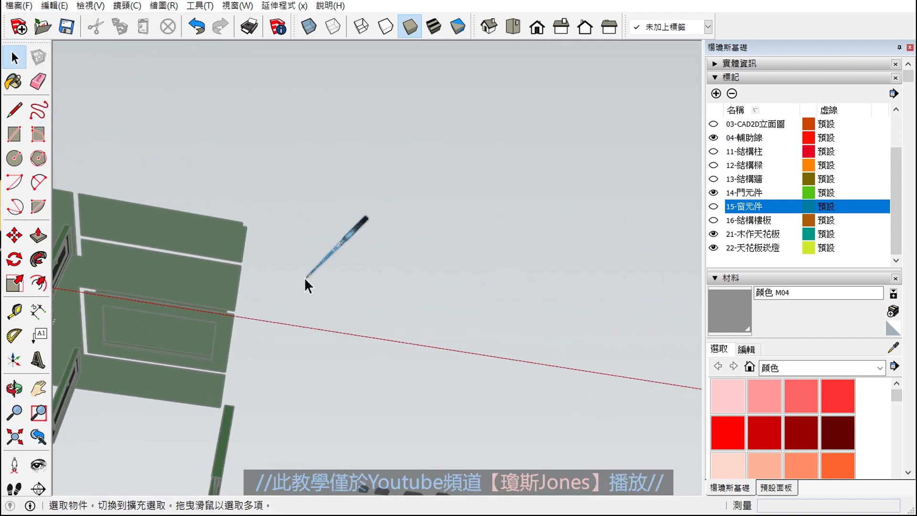
- Close the ceiling panel group
{"action": "scroll", "coordinate": [306, 285], "scroll_direction": "down", "scroll_amount": 3}
{"action": "scroll", "coordinate": [421, 262], "scroll_direction": "down", "scroll_amount": 2}
{"action": "scroll", "coordinate": [352, 181], "scroll_direction": "up", "scroll_amount": 3}
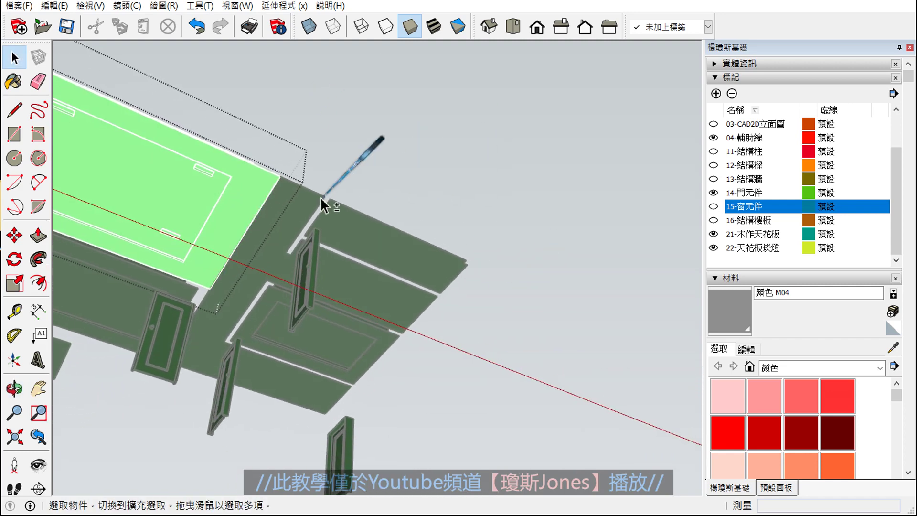
{"action": "middle_click_drag", "start_coordinate": [321, 198], "coordinate": [292, 200]}
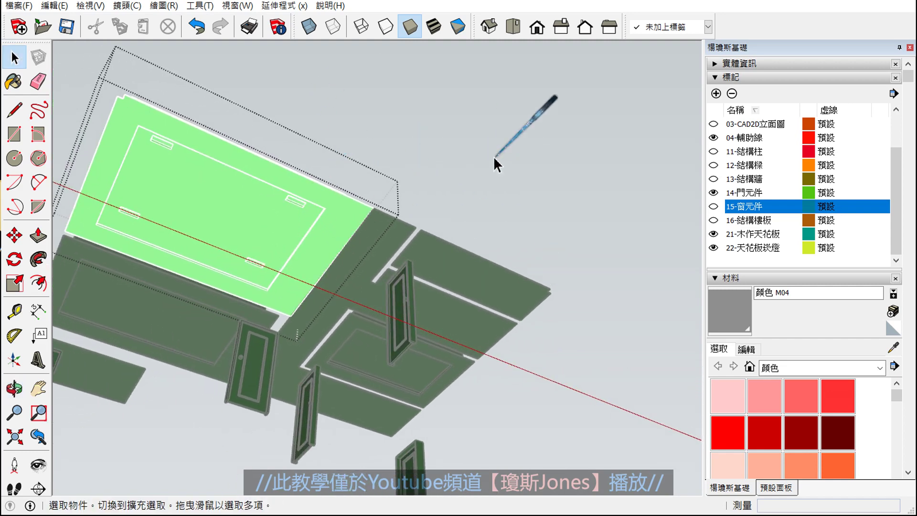
{"action": "left_click", "coordinate": [494, 155]}
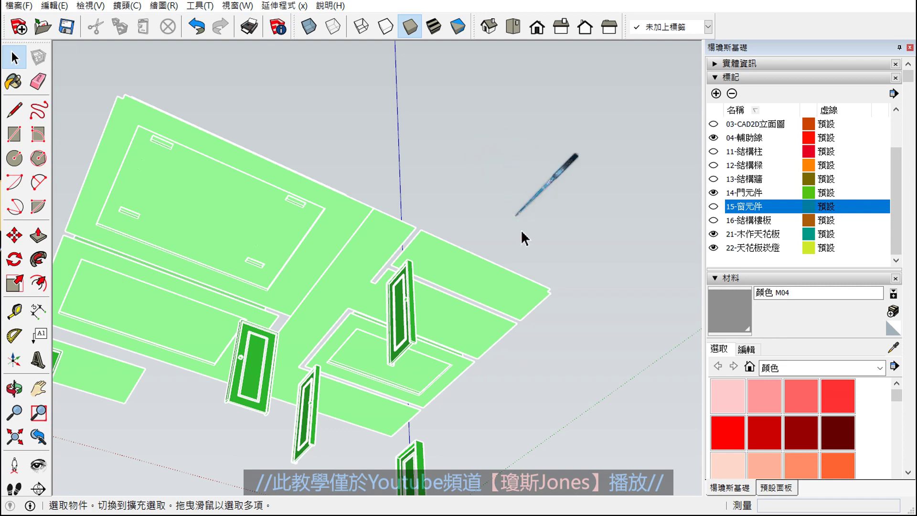
- Zoom in on a three-lamp downlight fixture and select it
{"action": "mouse_move", "coordinate": [521, 229]}
{"action": "middle_mouse_down"}
{"action": "mouse_move", "coordinate": [522, 266]}
{"action": "mouse_move", "coordinate": [383, 237]}
{"action": "mouse_move", "coordinate": [399, 397]}
{"action": "middle_mouse_up"}
{"action": "scroll", "coordinate": [392, 399], "scroll_direction": "up", "scroll_amount": 2}
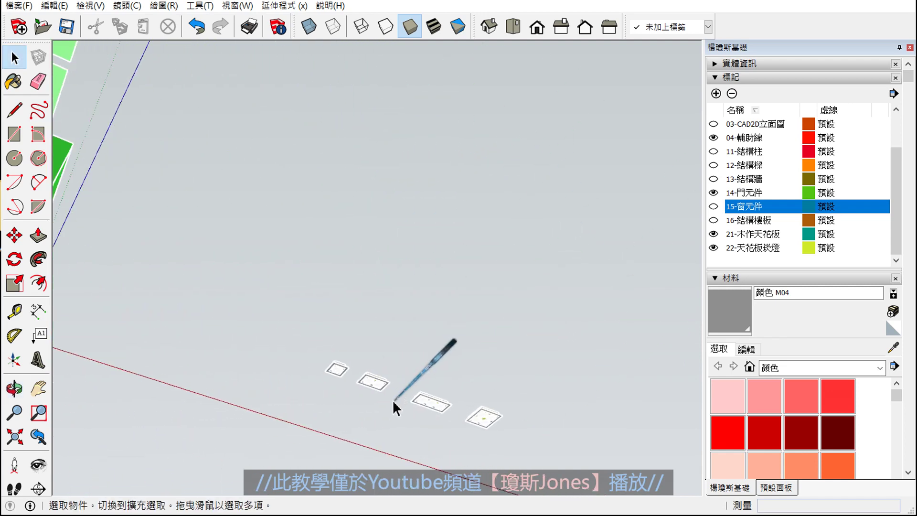
{"action": "scroll", "coordinate": [391, 399], "scroll_direction": "up", "scroll_amount": 3}
{"action": "scroll", "coordinate": [463, 419], "scroll_direction": "up", "scroll_amount": 3}
{"action": "scroll", "coordinate": [430, 403], "scroll_direction": "up", "scroll_amount": 2}
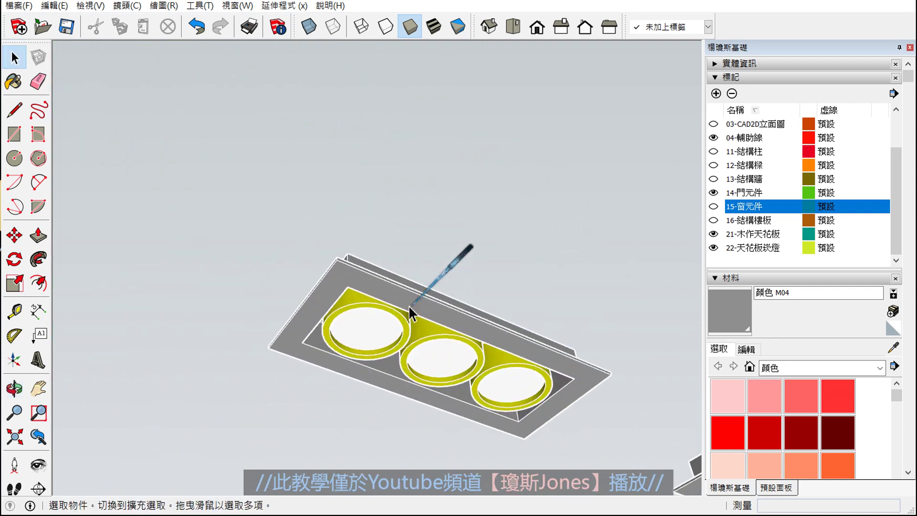
{"action": "left_click", "coordinate": [409, 305]}
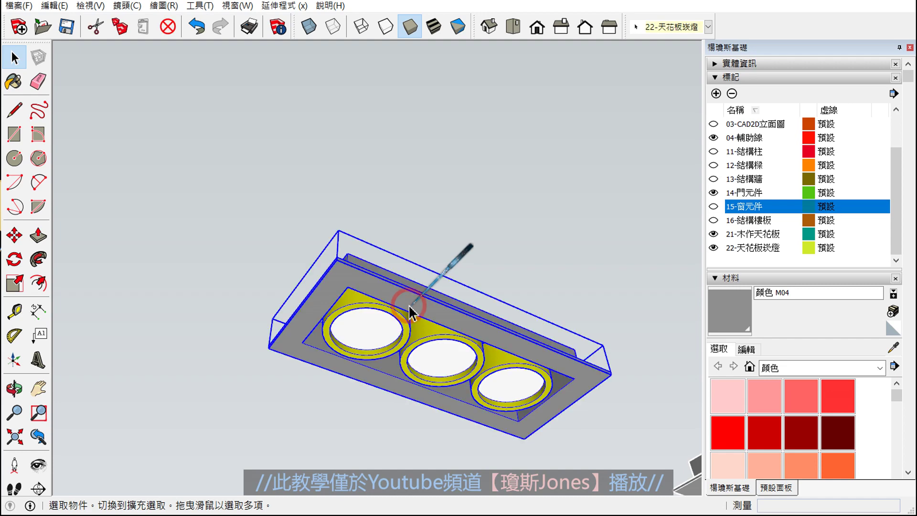
{"action": "mouse_move", "coordinate": [408, 305]}
{"action": "middle_mouse_down"}
{"action": "mouse_move", "coordinate": [380, 262]}
{"action": "mouse_move", "coordinate": [375, 420]}
{"action": "mouse_move", "coordinate": [383, 374]}
{"action": "mouse_move", "coordinate": [341, 330]}
{"action": "middle_mouse_up"}
{"action": "scroll", "coordinate": [340, 329], "scroll_direction": "up", "scroll_amount": 3}
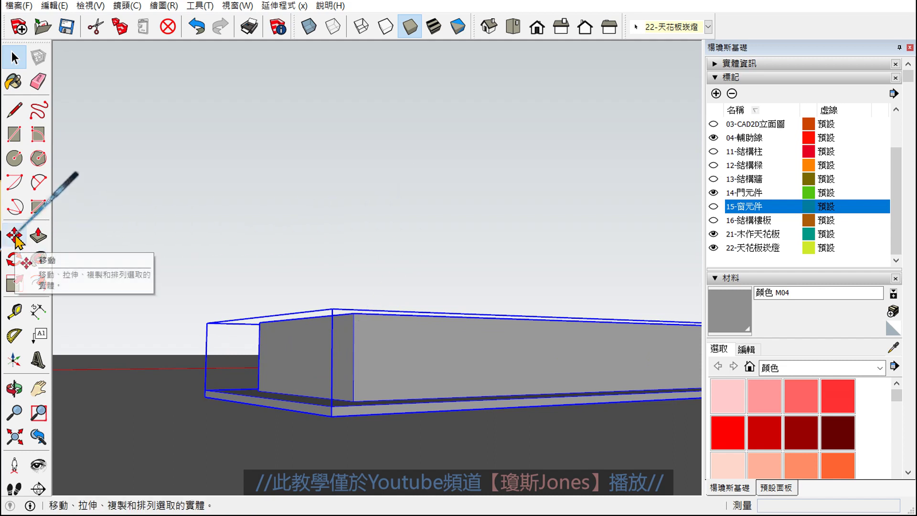
- Start a Move on the triple-downlight fixture, picking it up by its top corner
{"action": "left_click", "coordinate": [15, 235]}
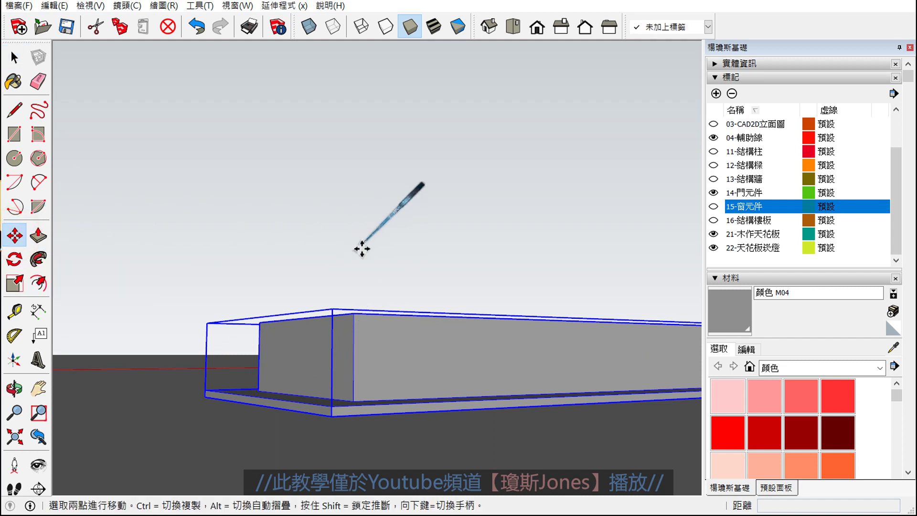
{"action": "mouse_move", "coordinate": [364, 318]}
{"action": "middle_mouse_down"}
{"action": "mouse_move", "coordinate": [338, 287]}
{"action": "mouse_move", "coordinate": [352, 312]}
{"action": "middle_mouse_up"}
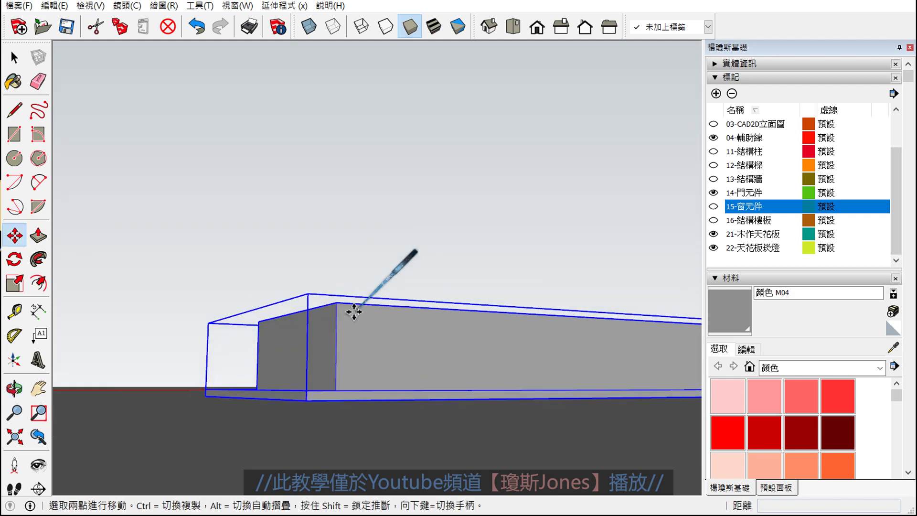
{"action": "scroll", "coordinate": [339, 311], "scroll_direction": "up", "scroll_amount": 3}
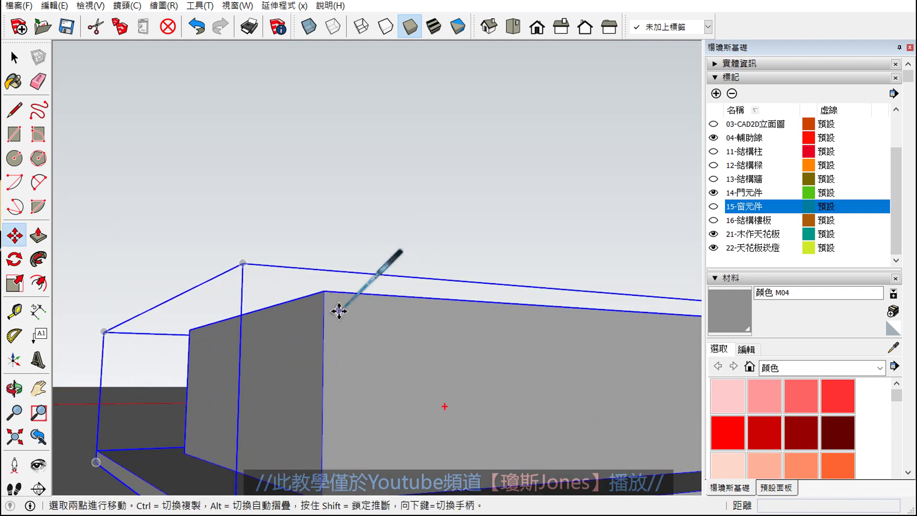
{"action": "left_click", "coordinate": [323, 289]}
{"action": "scroll", "coordinate": [320, 282], "scroll_direction": "up", "scroll_amount": 3}
{"action": "scroll", "coordinate": [281, 167], "scroll_direction": "down", "scroll_amount": 5}
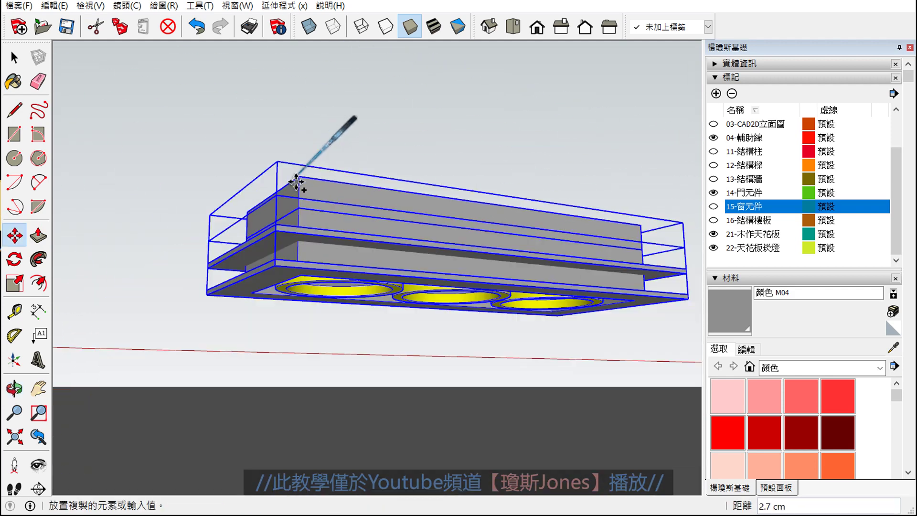
{"action": "scroll", "coordinate": [306, 184], "scroll_direction": "down", "scroll_amount": 3}
{"action": "scroll", "coordinate": [334, 301], "scroll_direction": "down", "scroll_amount": 3}
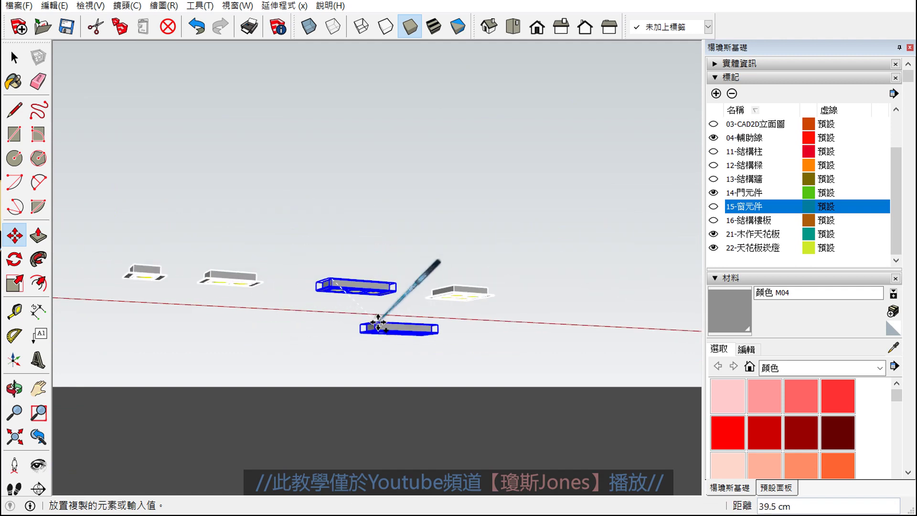
{"action": "scroll", "coordinate": [392, 319], "scroll_direction": "down", "scroll_amount": 3}
{"action": "scroll", "coordinate": [403, 334], "scroll_direction": "down", "scroll_amount": 3}
{"action": "scroll", "coordinate": [397, 348], "scroll_direction": "down", "scroll_amount": 2}
- Carry the fixture up beneath the ceiling toward one of its recessed openings
{"action": "mouse_move", "coordinate": [393, 353]}
{"action": "middle_mouse_down"}
{"action": "mouse_move", "coordinate": [328, 280]}
{"action": "mouse_move", "coordinate": [225, 260]}
{"action": "mouse_move", "coordinate": [349, 266]}
{"action": "mouse_move", "coordinate": [560, 318]}
{"action": "middle_mouse_up"}
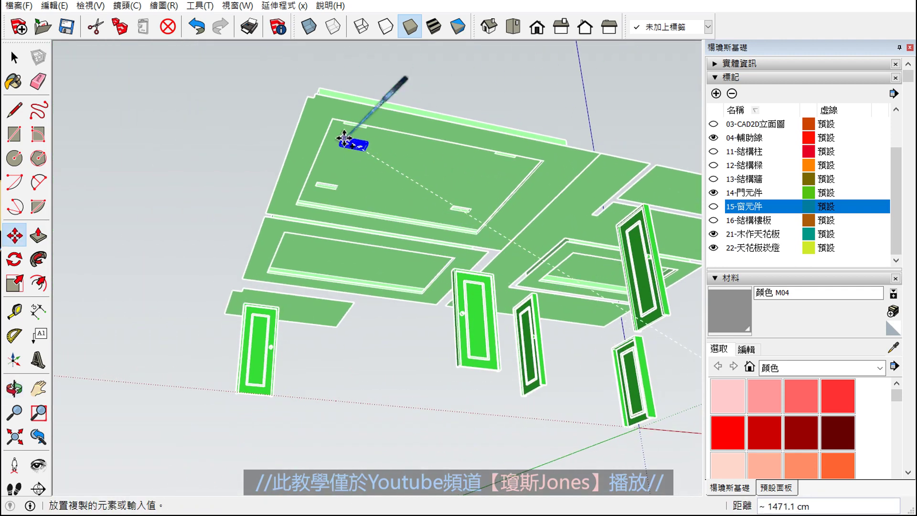
{"action": "scroll", "coordinate": [345, 139], "scroll_direction": "up", "scroll_amount": 3}
{"action": "scroll", "coordinate": [353, 143], "scroll_direction": "up", "scroll_amount": 3}
{"action": "scroll", "coordinate": [358, 134], "scroll_direction": "up", "scroll_amount": 3}
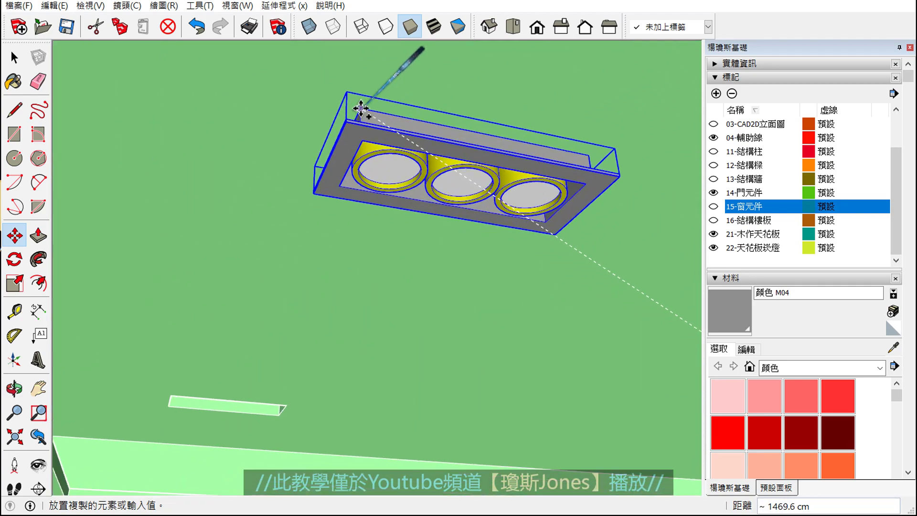
{"action": "mouse_move", "coordinate": [361, 109]}
{"action": "middle_mouse_down"}
{"action": "mouse_move", "coordinate": [352, 276]}
{"action": "mouse_move", "coordinate": [390, 229]}
{"action": "mouse_move", "coordinate": [455, 251]}
{"action": "mouse_move", "coordinate": [425, 215]}
{"action": "middle_mouse_up"}
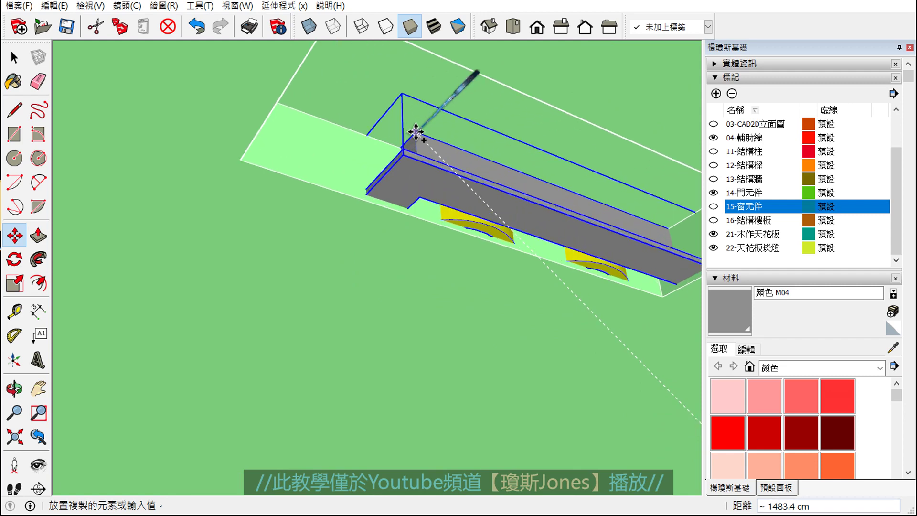
{"action": "scroll", "coordinate": [416, 132], "scroll_direction": "up", "scroll_amount": 2}
{"action": "scroll", "coordinate": [420, 215], "scroll_direction": "up", "scroll_amount": 2}
{"action": "scroll", "coordinate": [401, 208], "scroll_direction": "up", "scroll_amount": 2}
{"action": "scroll", "coordinate": [389, 205], "scroll_direction": "up", "scroll_amount": 3}
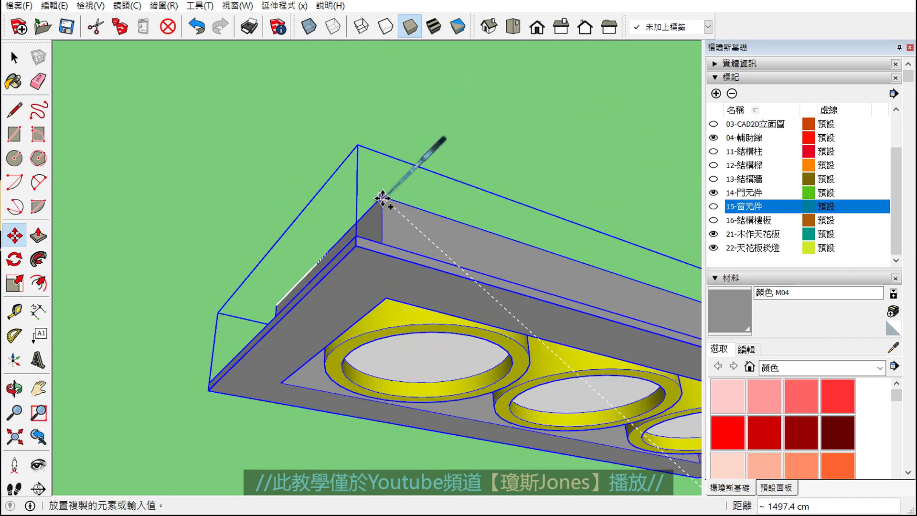
{"action": "scroll", "coordinate": [398, 204], "scroll_direction": "up", "scroll_amount": 2}
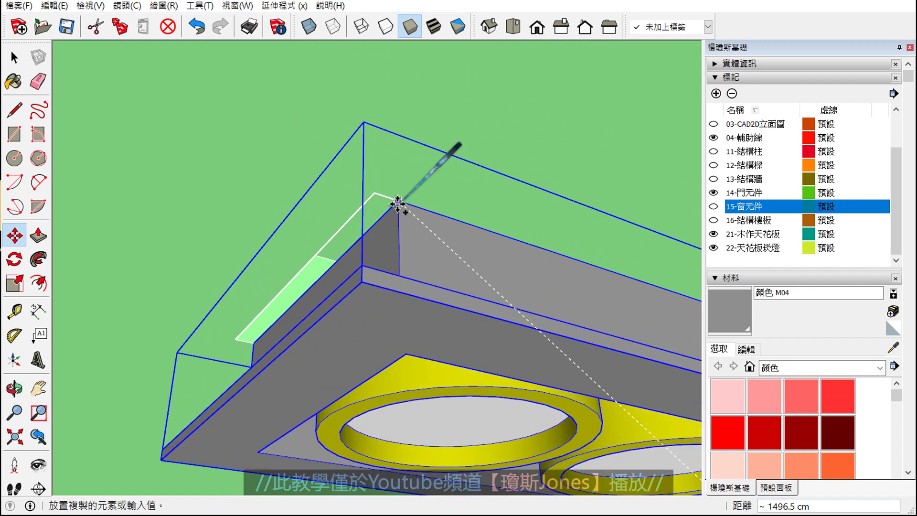
{"action": "scroll", "coordinate": [397, 204], "scroll_direction": "up", "scroll_amount": 1}
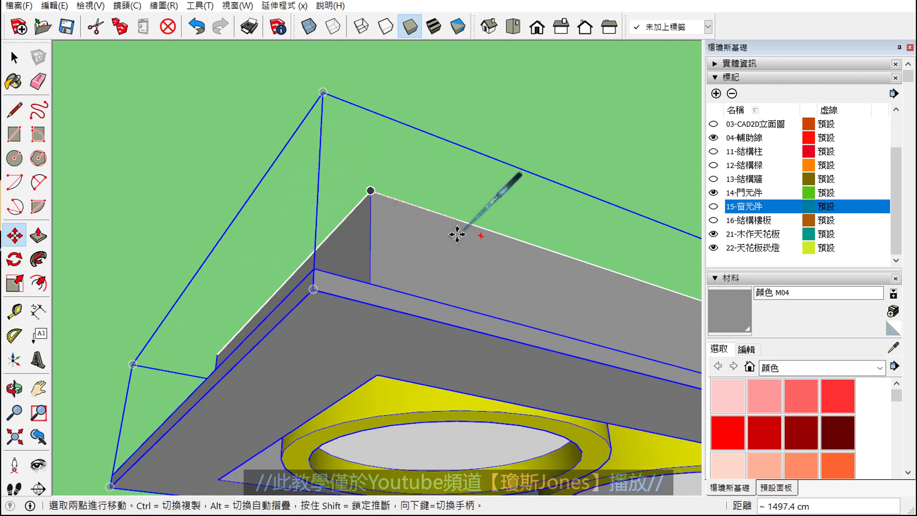
{"action": "scroll", "coordinate": [449, 237], "scroll_direction": "down", "scroll_amount": 3}
{"action": "scroll", "coordinate": [437, 239], "scroll_direction": "up", "scroll_amount": 5}
{"action": "scroll", "coordinate": [436, 239], "scroll_direction": "down", "scroll_amount": 5}
{"action": "scroll", "coordinate": [435, 239], "scroll_direction": "up", "scroll_amount": 3}
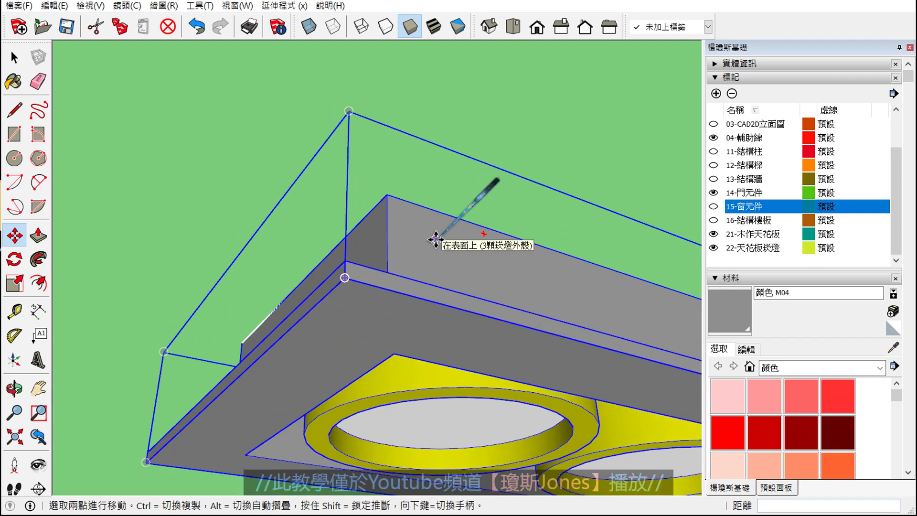
{"action": "mouse_move", "coordinate": [414, 243]}
{"action": "middle_mouse_down"}
{"action": "mouse_move", "coordinate": [410, 260]}
{"action": "mouse_move", "coordinate": [423, 308]}
{"action": "mouse_move", "coordinate": [420, 256]}
{"action": "middle_mouse_up"}
{"action": "scroll", "coordinate": [317, 322], "scroll_direction": "up", "scroll_amount": 2}
{"action": "scroll", "coordinate": [358, 116], "scroll_direction": "up", "scroll_amount": 2}
{"action": "scroll", "coordinate": [445, 133], "scroll_direction": "up", "scroll_amount": 2}
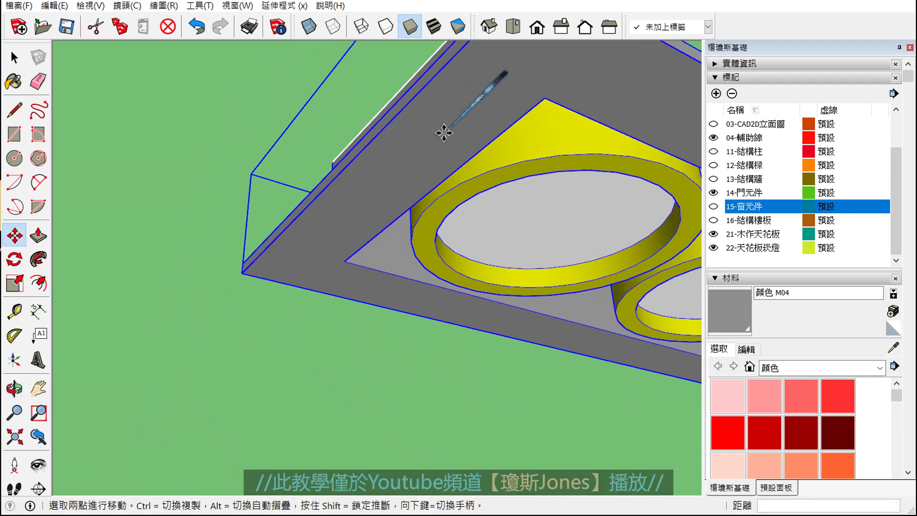
{"action": "scroll", "coordinate": [444, 133], "scroll_direction": "down", "scroll_amount": 3}
{"action": "scroll", "coordinate": [435, 194], "scroll_direction": "down", "scroll_amount": 1}
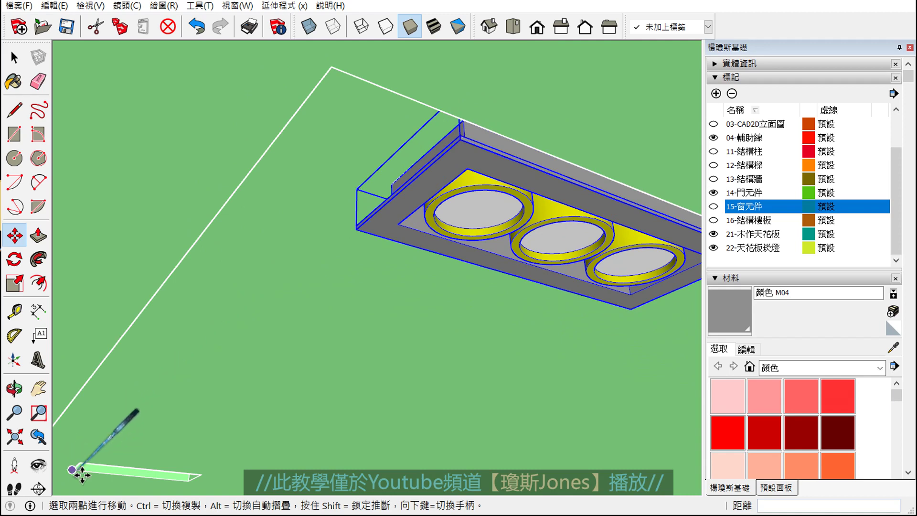
- Start a Ctrl-copy Move from the fixture's top corner, viewed from below
{"action": "mouse_move", "coordinate": [315, 329]}
{"action": "middle_mouse_down"}
{"action": "mouse_move", "coordinate": [331, 348]}
{"action": "mouse_move", "coordinate": [379, 290]}
{"action": "mouse_move", "coordinate": [470, 57]}
{"action": "mouse_move", "coordinate": [425, 201]}
{"action": "middle_mouse_up"}
{"action": "scroll", "coordinate": [487, 200], "scroll_direction": "up", "scroll_amount": 2}
{"action": "mouse_move", "coordinate": [488, 199]}
{"action": "middle_mouse_down"}
{"action": "mouse_move", "coordinate": [522, 131]}
{"action": "mouse_move", "coordinate": [512, 160]}
{"action": "mouse_move", "coordinate": [490, 166]}
{"action": "middle_mouse_up"}
{"action": "scroll", "coordinate": [477, 96], "scroll_direction": "up", "scroll_amount": 1}
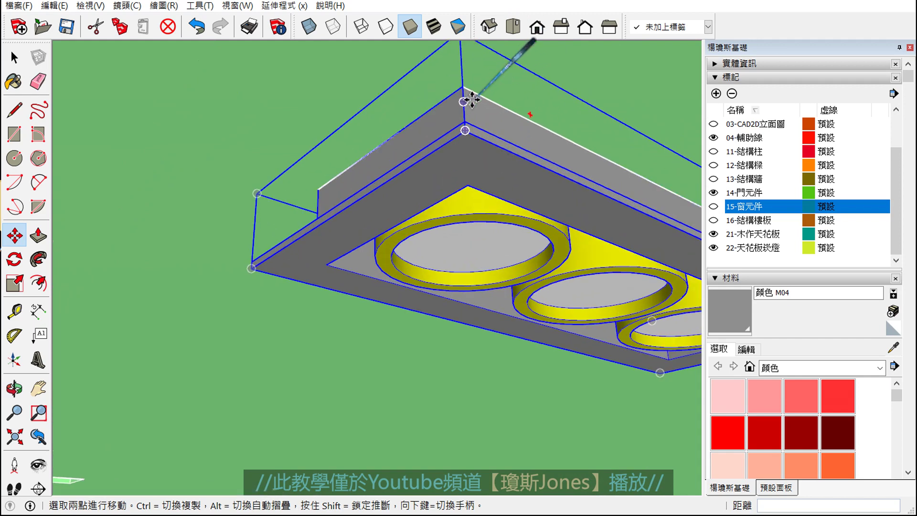
{"action": "scroll", "coordinate": [467, 96], "scroll_direction": "up", "scroll_amount": 1}
{"action": "mouse_move", "coordinate": [477, 93]}
{"action": "middle_mouse_down"}
{"action": "mouse_move", "coordinate": [430, 98]}
{"action": "mouse_move", "coordinate": [429, 87]}
{"action": "middle_mouse_up"}
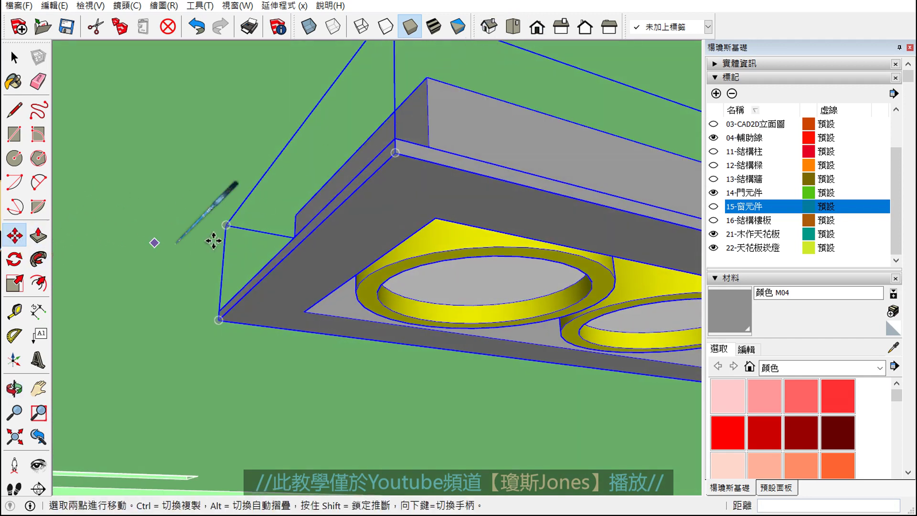
{"action": "left_click", "coordinate": [425, 75]}
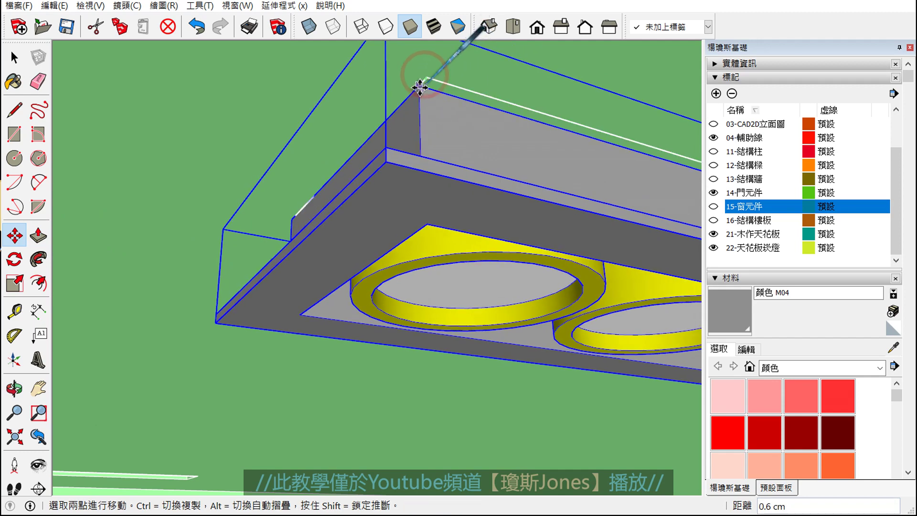
{"action": "key", "text": "ctrl"}
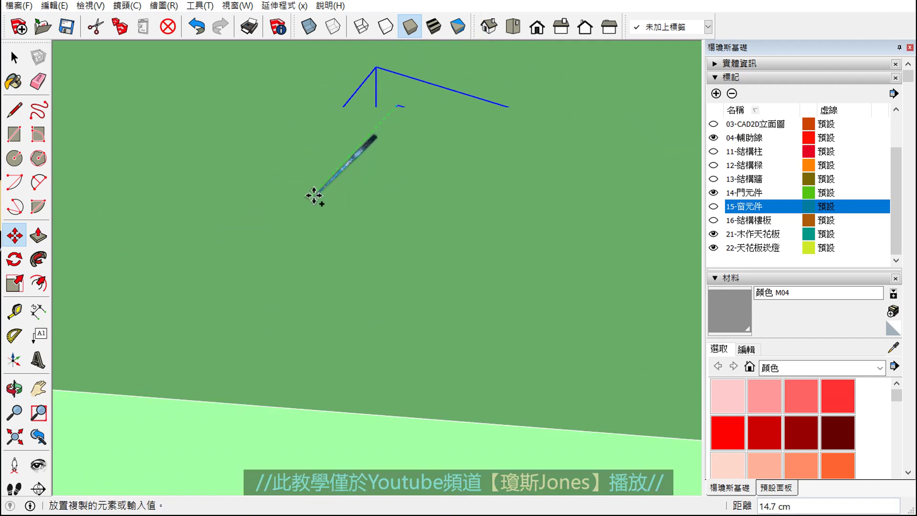
- Place the fixture copy into a second recessed opening in the ceiling panel
{"action": "mouse_move", "coordinate": [317, 190]}
{"action": "middle_mouse_down"}
{"action": "mouse_move", "coordinate": [439, 152]}
{"action": "mouse_move", "coordinate": [434, 184]}
{"action": "middle_mouse_up"}
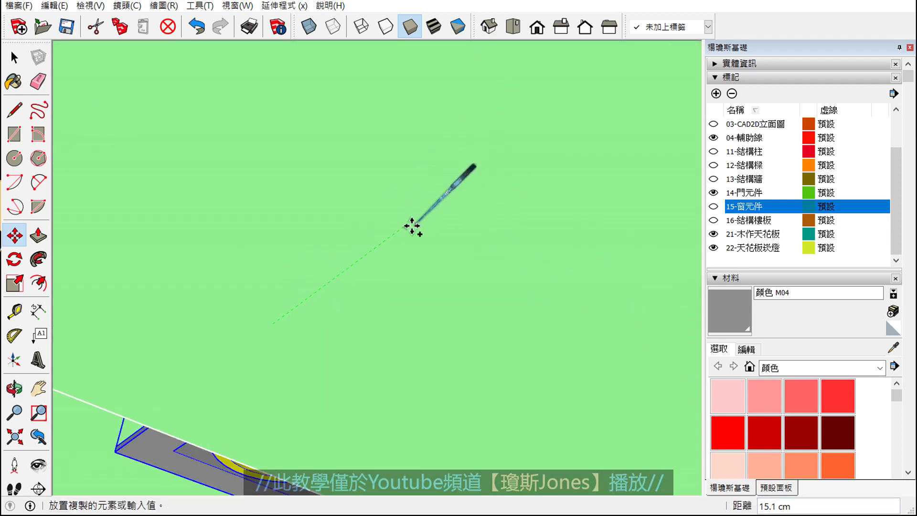
{"action": "mouse_move", "coordinate": [413, 226]}
{"action": "middle_mouse_down"}
{"action": "mouse_move", "coordinate": [300, 352]}
{"action": "mouse_move", "coordinate": [523, 51]}
{"action": "middle_mouse_up"}
{"action": "scroll", "coordinate": [137, 362], "scroll_direction": "up", "scroll_amount": 3}
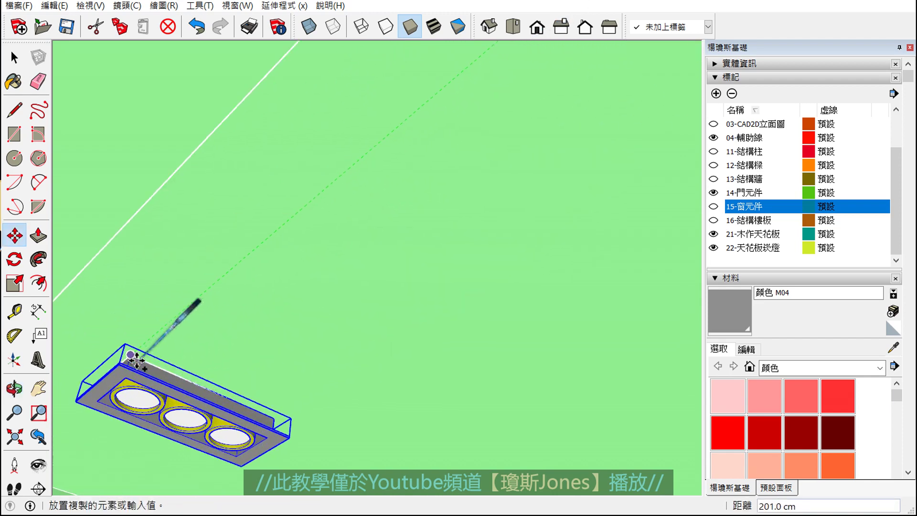
{"action": "scroll", "coordinate": [138, 361], "scroll_direction": "up", "scroll_amount": 3}
{"action": "scroll", "coordinate": [134, 363], "scroll_direction": "up", "scroll_amount": 3}
{"action": "mouse_move", "coordinate": [134, 362]}
{"action": "middle_mouse_down"}
{"action": "mouse_move", "coordinate": [363, 290]}
{"action": "mouse_move", "coordinate": [436, 212]}
{"action": "mouse_move", "coordinate": [415, 209]}
{"action": "mouse_move", "coordinate": [435, 208]}
{"action": "middle_mouse_up"}
{"action": "scroll", "coordinate": [370, 262], "scroll_direction": "up", "scroll_amount": 2}
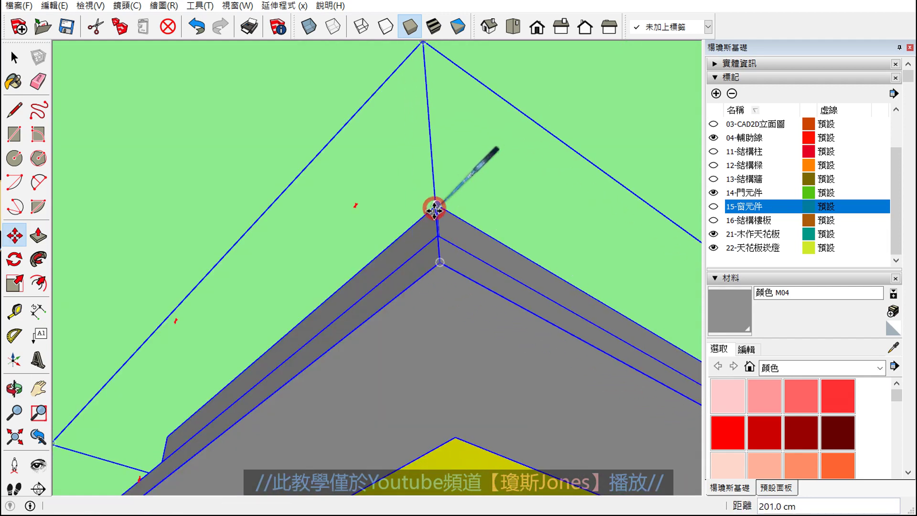
{"action": "scroll", "coordinate": [435, 210], "scroll_direction": "down", "scroll_amount": 2}
{"action": "scroll", "coordinate": [328, 229], "scroll_direction": "down", "scroll_amount": 2}
{"action": "scroll", "coordinate": [332, 242], "scroll_direction": "down", "scroll_amount": 2}
{"action": "scroll", "coordinate": [409, 268], "scroll_direction": "down", "scroll_amount": 2}
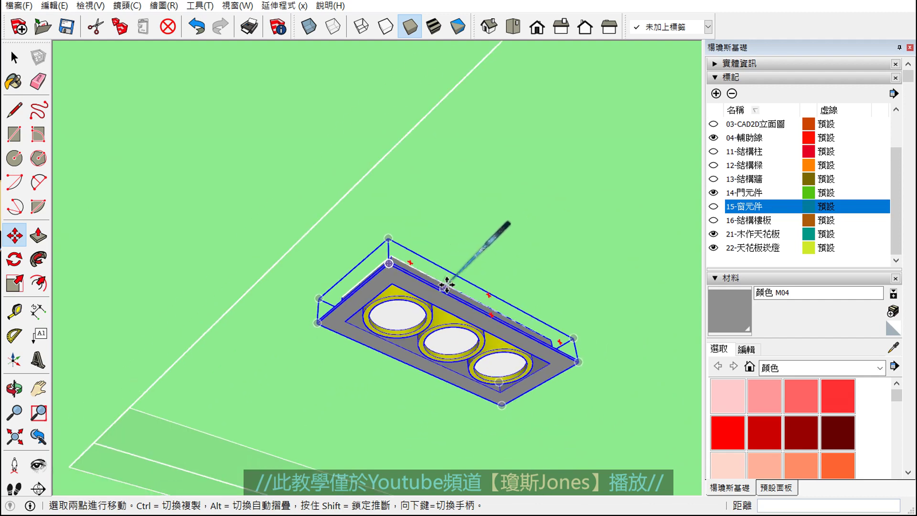
{"action": "scroll", "coordinate": [447, 286], "scroll_direction": "down", "scroll_amount": 3}
{"action": "middle_click_drag", "start_coordinate": [550, 344], "coordinate": [328, 293], "text": "shift"}
{"action": "scroll", "coordinate": [336, 313], "scroll_direction": "up", "scroll_amount": 1}
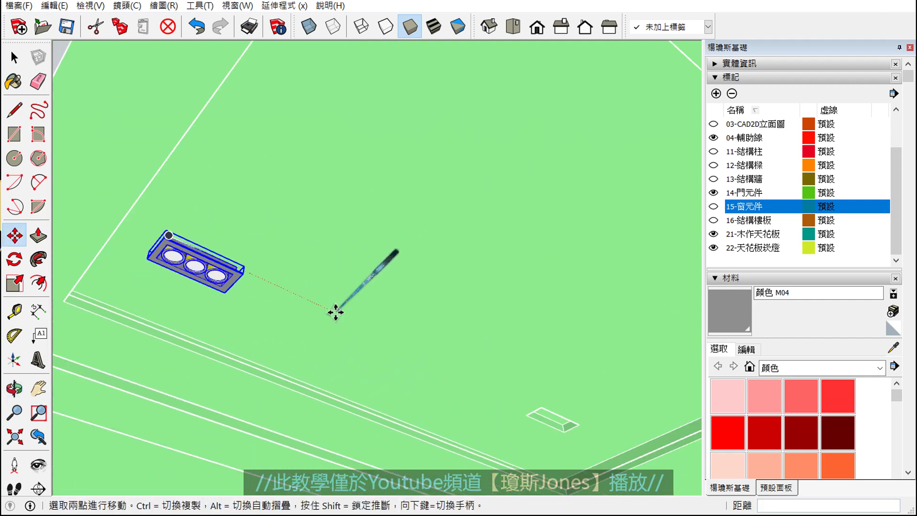
{"action": "scroll", "coordinate": [336, 312], "scroll_direction": "down", "scroll_amount": 1}
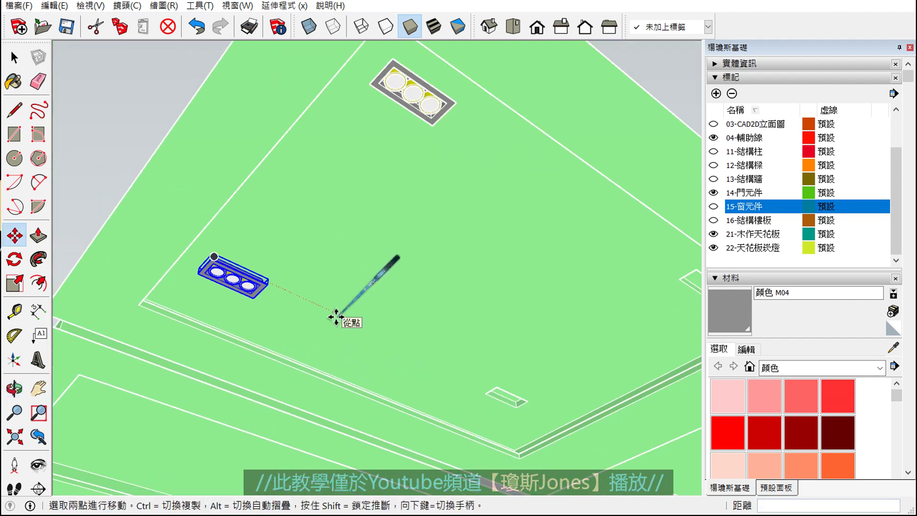
{"action": "key", "text": "space"}
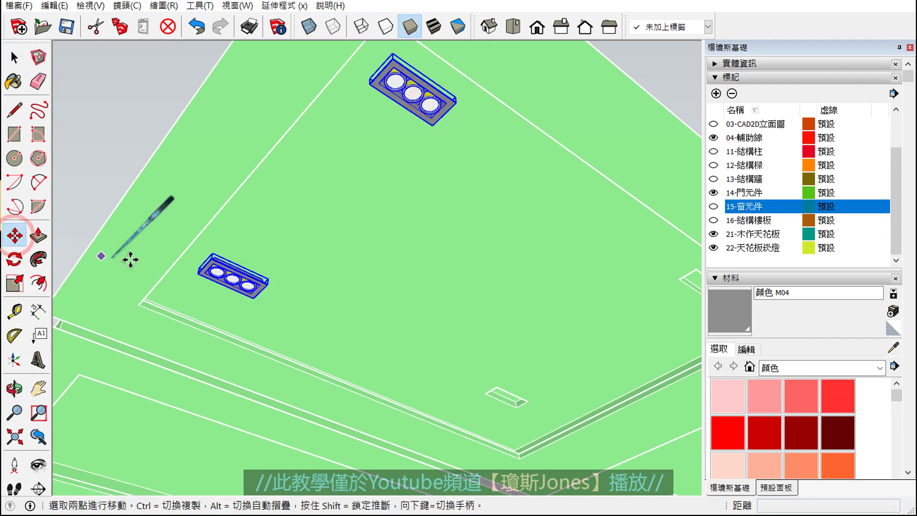
- Start a copy-move of the two three-lamp fixtures from their frame corner
{"action": "mouse_move", "coordinate": [452, 197]}
{"action": "middle_mouse_down"}
{"action": "mouse_move", "coordinate": [241, 236]}
{"action": "mouse_move", "coordinate": [205, 231]}
{"action": "middle_mouse_up"}
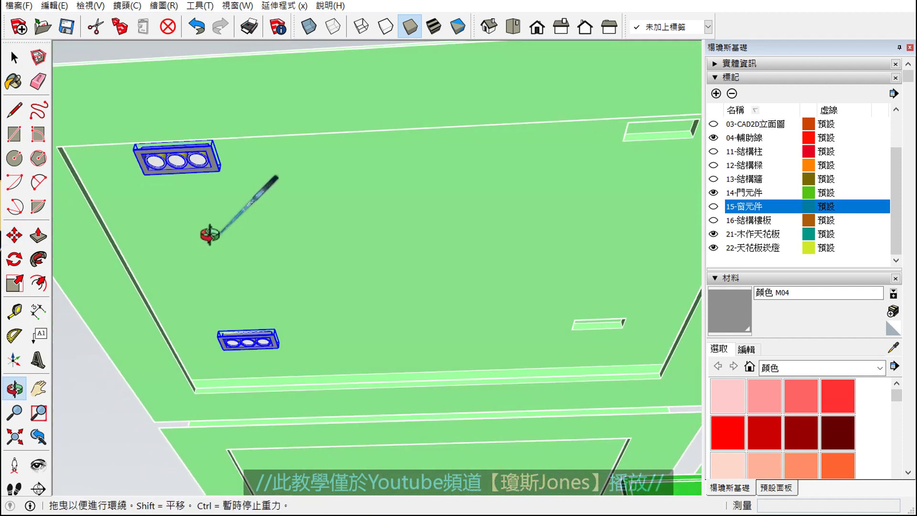
{"action": "scroll", "coordinate": [239, 115], "scroll_direction": "up", "scroll_amount": 3}
{"action": "scroll", "coordinate": [230, 152], "scroll_direction": "up", "scroll_amount": 3}
{"action": "scroll", "coordinate": [229, 152], "scroll_direction": "up", "scroll_amount": 2}
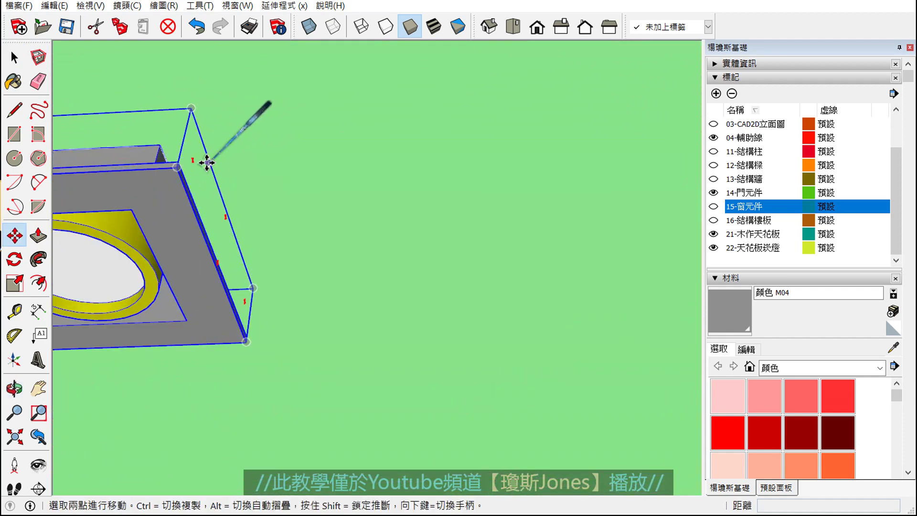
{"action": "scroll", "coordinate": [158, 145], "scroll_direction": "up", "scroll_amount": 2}
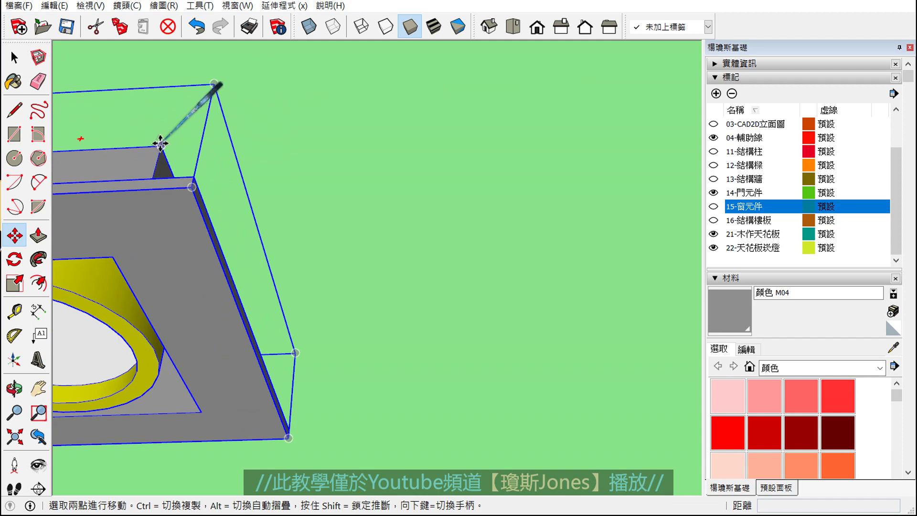
{"action": "scroll", "coordinate": [162, 145], "scroll_direction": "down", "scroll_amount": 3}
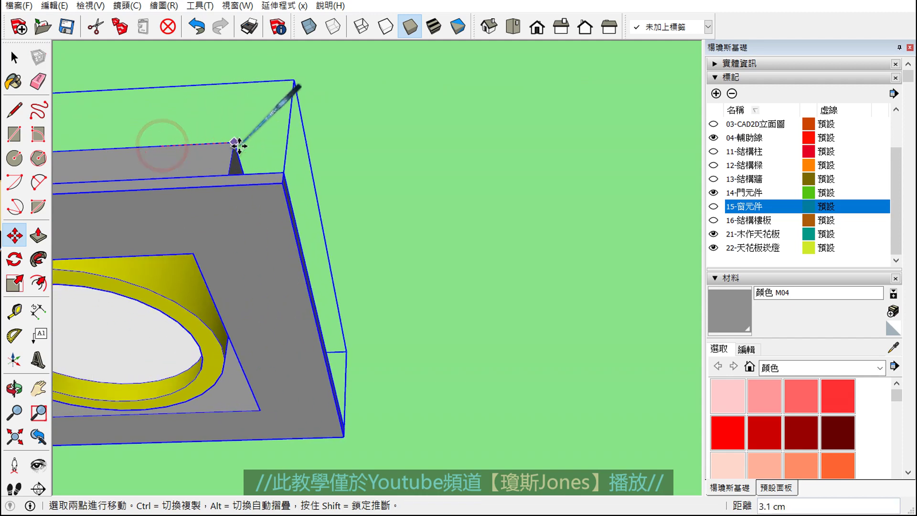
{"action": "key", "text": "ctrl"}
{"action": "left_click", "coordinate": [262, 143]}
{"action": "scroll", "coordinate": [286, 151], "scroll_direction": "down", "scroll_amount": 2}
{"action": "scroll", "coordinate": [293, 153], "scroll_direction": "down", "scroll_amount": 2}
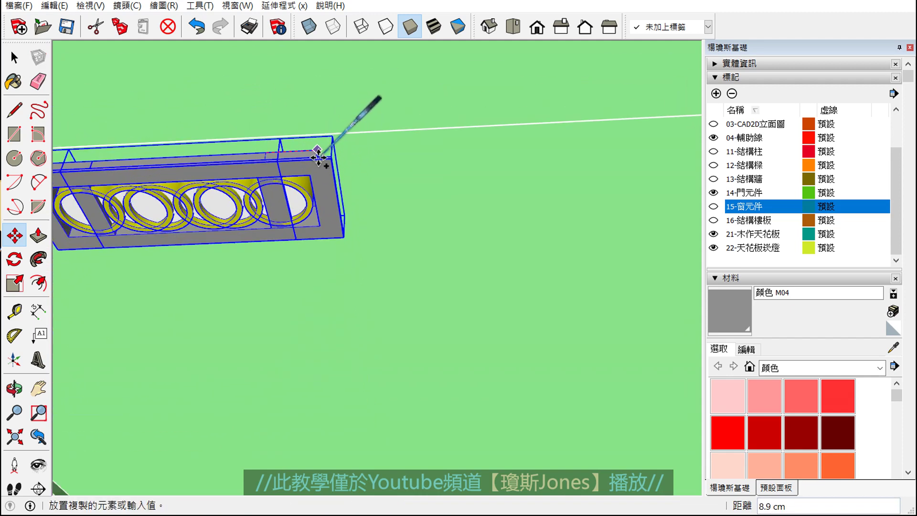
{"action": "scroll", "coordinate": [325, 154], "scroll_direction": "down", "scroll_amount": 2}
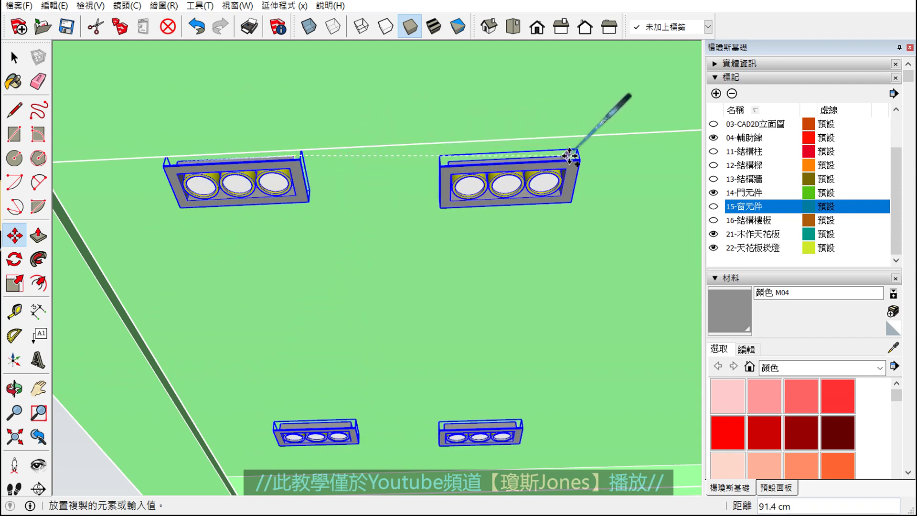
- Drop the copy about 280 cm across on the snapped corner of the next recessed opening
{"action": "middle_click_drag", "start_coordinate": [514, 155], "coordinate": [411, 154]}
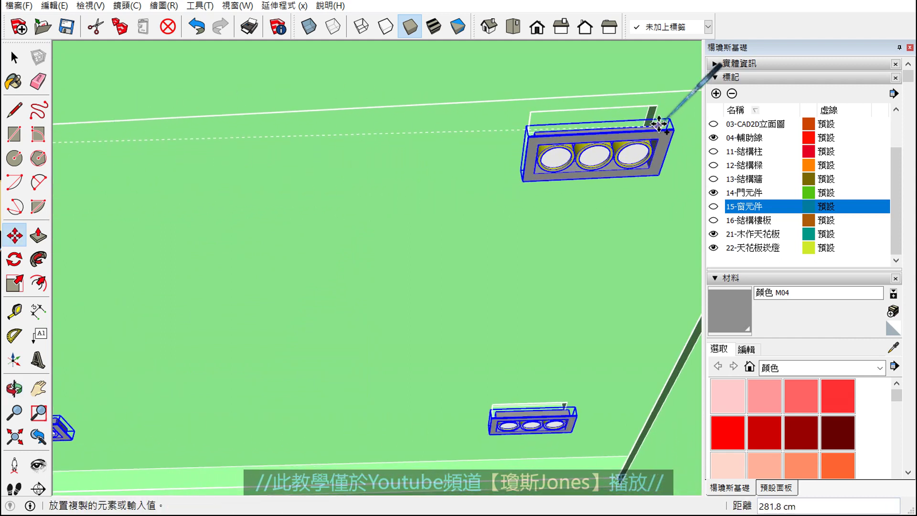
{"action": "scroll", "coordinate": [678, 93], "scroll_direction": "up", "scroll_amount": 2}
{"action": "scroll", "coordinate": [679, 93], "scroll_direction": "up", "scroll_amount": 2}
{"action": "scroll", "coordinate": [579, 92], "scroll_direction": "up", "scroll_amount": 1}
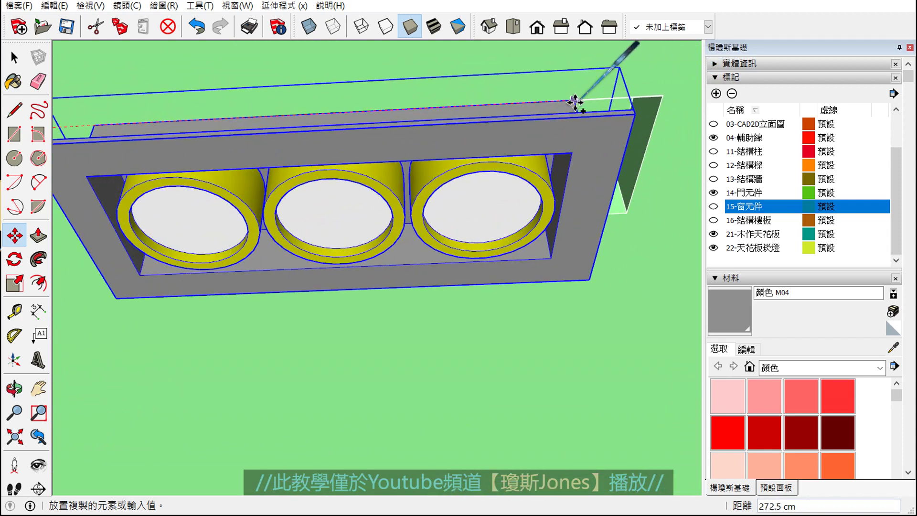
{"action": "scroll", "coordinate": [590, 98], "scroll_direction": "up", "scroll_amount": 2}
{"action": "scroll", "coordinate": [583, 96], "scroll_direction": "up", "scroll_amount": 2}
{"action": "scroll", "coordinate": [583, 96], "scroll_direction": "down", "scroll_amount": 2}
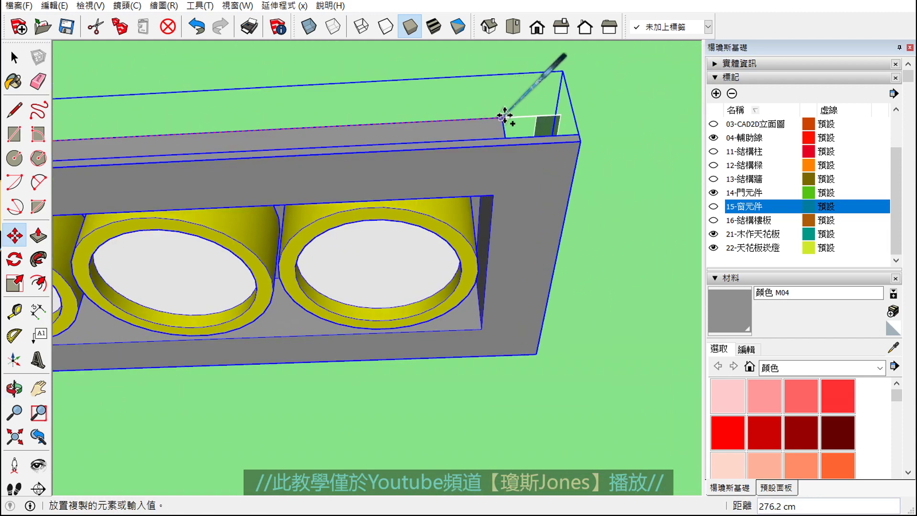
{"action": "left_click", "coordinate": [555, 116]}
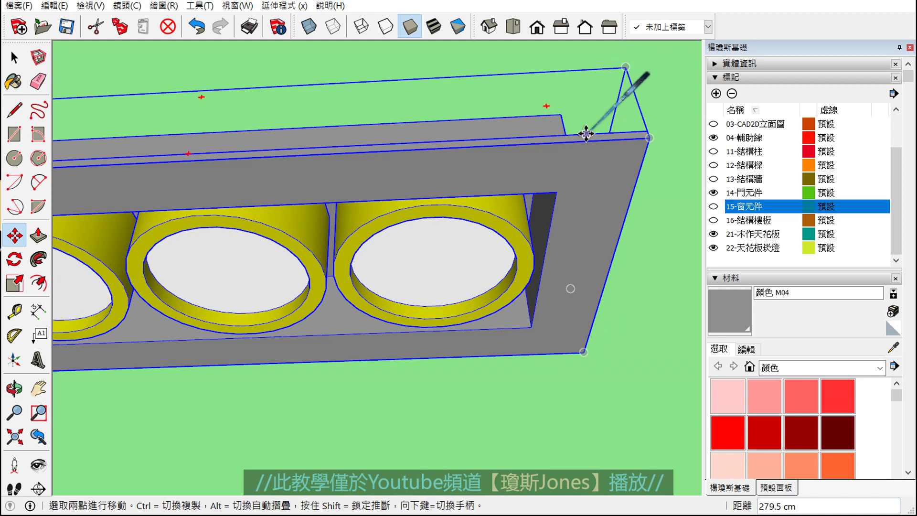
{"action": "scroll", "coordinate": [584, 140], "scroll_direction": "down", "scroll_amount": 2}
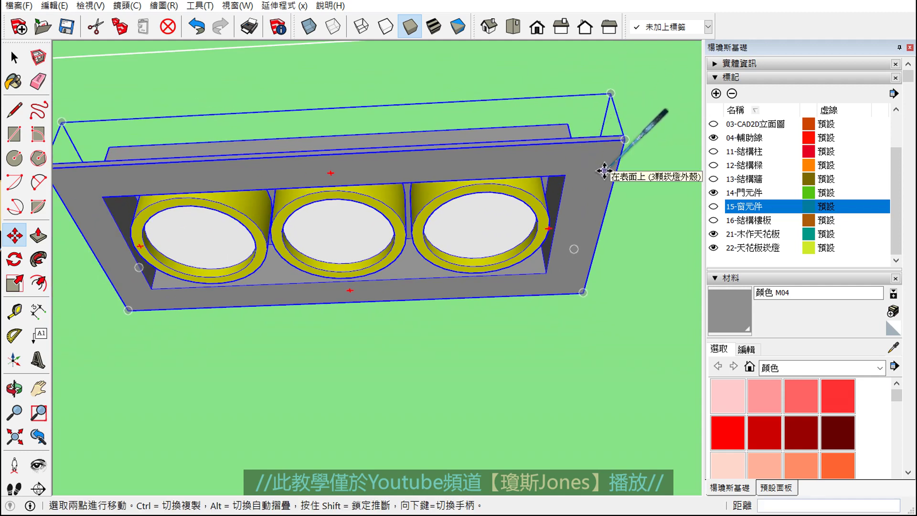
{"action": "key", "text": "space"}
- Zoom out to show the whole ceiling panel and select the upper-left fixture
{"action": "scroll", "coordinate": [604, 177], "scroll_direction": "down", "scroll_amount": 2}
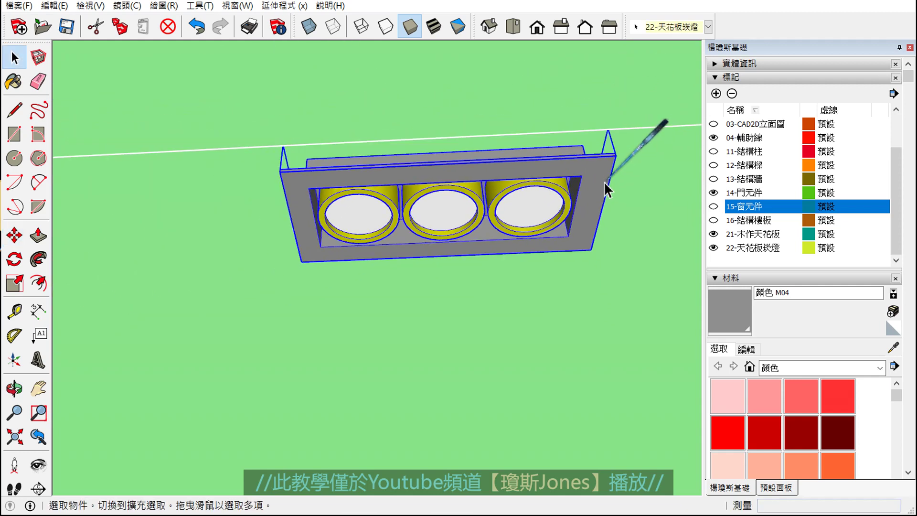
{"action": "scroll", "coordinate": [604, 184], "scroll_direction": "down", "scroll_amount": 1}
{"action": "scroll", "coordinate": [606, 172], "scroll_direction": "up", "scroll_amount": 2}
{"action": "scroll", "coordinate": [615, 163], "scroll_direction": "up", "scroll_amount": 3}
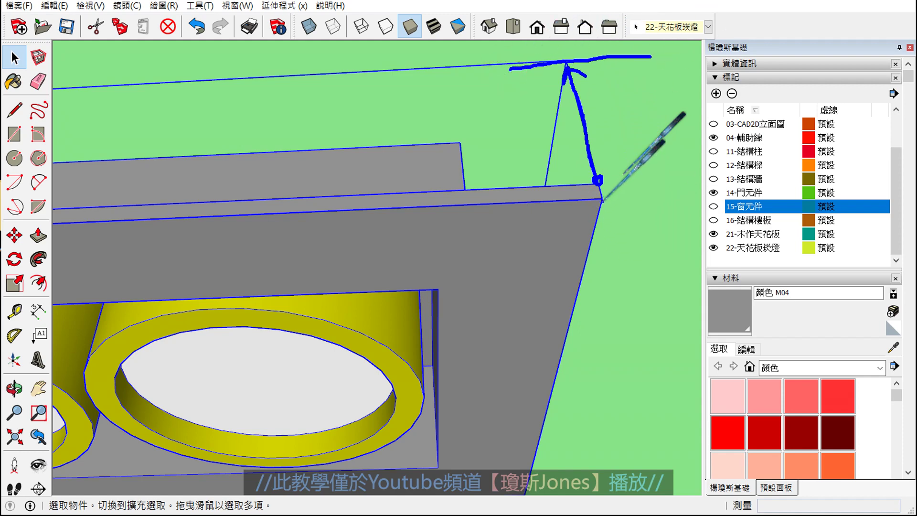
{"action": "scroll", "coordinate": [623, 184], "scroll_direction": "down", "scroll_amount": 3}
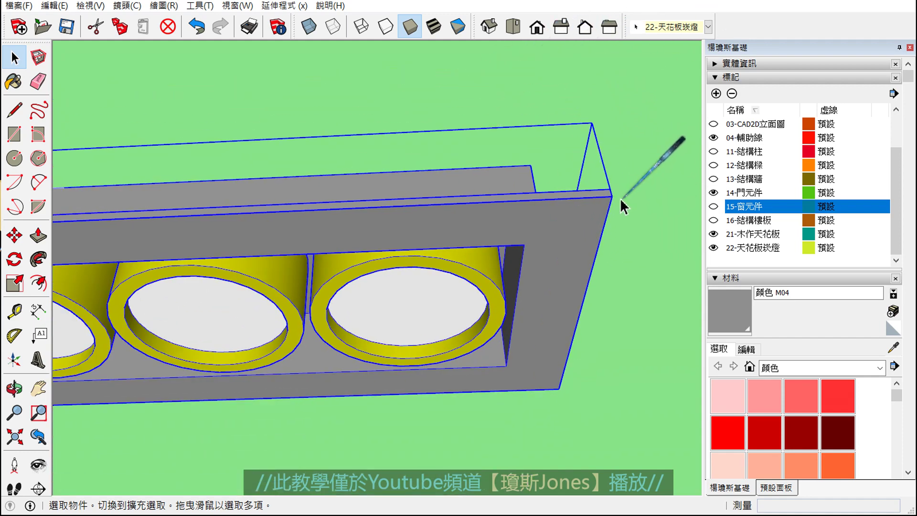
{"action": "scroll", "coordinate": [616, 196], "scroll_direction": "down", "scroll_amount": 3}
{"action": "scroll", "coordinate": [595, 234], "scroll_direction": "down", "scroll_amount": 2}
{"action": "scroll", "coordinate": [569, 282], "scroll_direction": "down", "scroll_amount": 2}
{"action": "scroll", "coordinate": [511, 367], "scroll_direction": "down", "scroll_amount": 2}
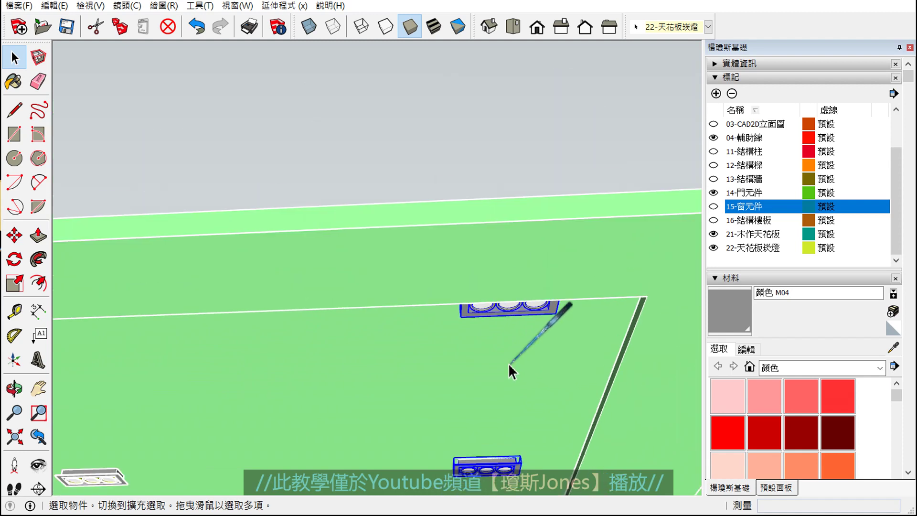
{"action": "scroll", "coordinate": [502, 358], "scroll_direction": "down", "scroll_amount": 2}
{"action": "scroll", "coordinate": [525, 309], "scroll_direction": "down", "scroll_amount": 2}
{"action": "scroll", "coordinate": [509, 287], "scroll_direction": "down", "scroll_amount": 1}
{"action": "middle_click_drag", "start_coordinate": [509, 287], "coordinate": [524, 311], "text": "shift"}
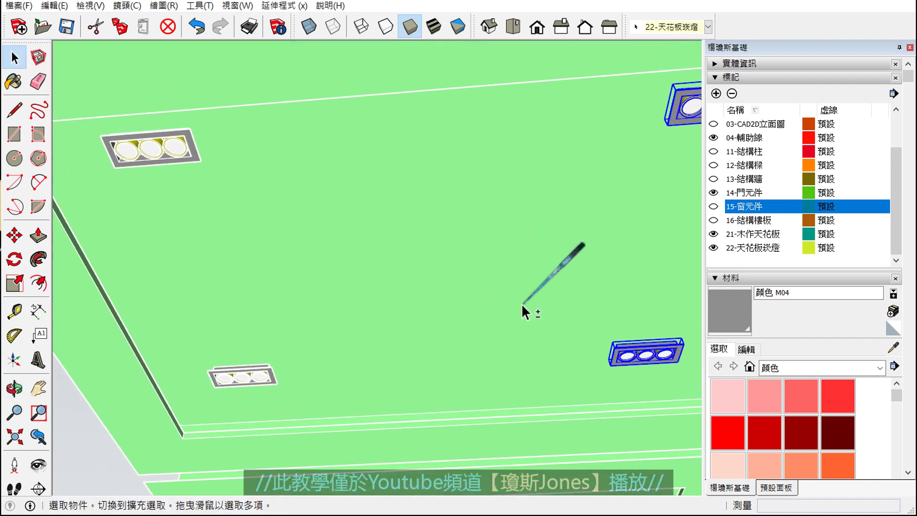
{"action": "left_click", "coordinate": [177, 155]}
{"action": "scroll", "coordinate": [177, 155], "scroll_direction": "down", "scroll_amount": 1}
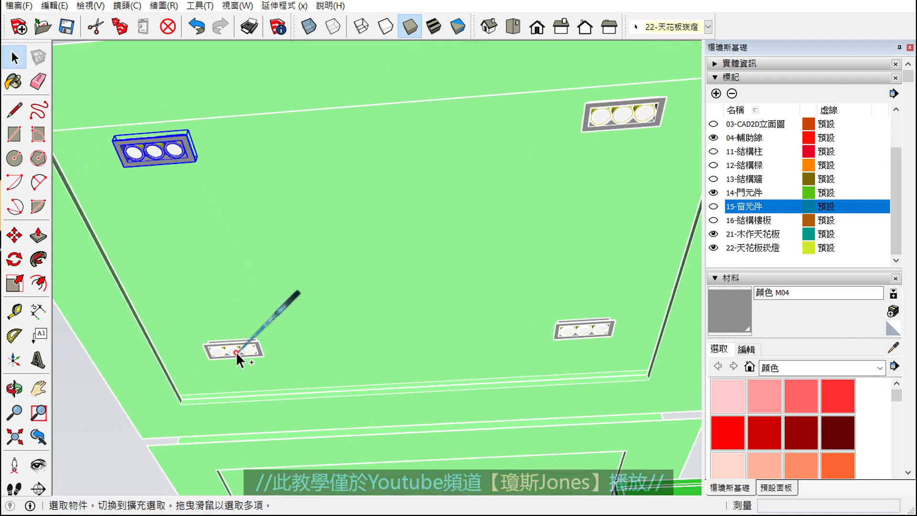
- Add the bottom-left and top-right fixtures so all four fixtures are selected
{"action": "left_click", "coordinate": [236, 352], "text": "ctrl"}
{"action": "left_click", "coordinate": [620, 118], "text": "ctrl"}
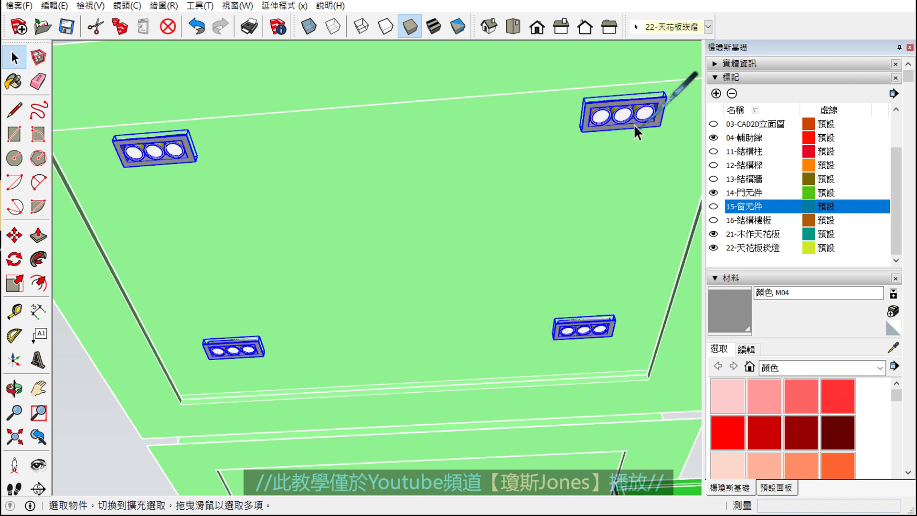
{"action": "scroll", "coordinate": [669, 98], "scroll_direction": "up", "scroll_amount": 2}
{"action": "scroll", "coordinate": [675, 106], "scroll_direction": "up", "scroll_amount": 4}
{"action": "scroll", "coordinate": [677, 102], "scroll_direction": "up", "scroll_amount": 2}
{"action": "scroll", "coordinate": [669, 109], "scroll_direction": "up", "scroll_amount": 2}
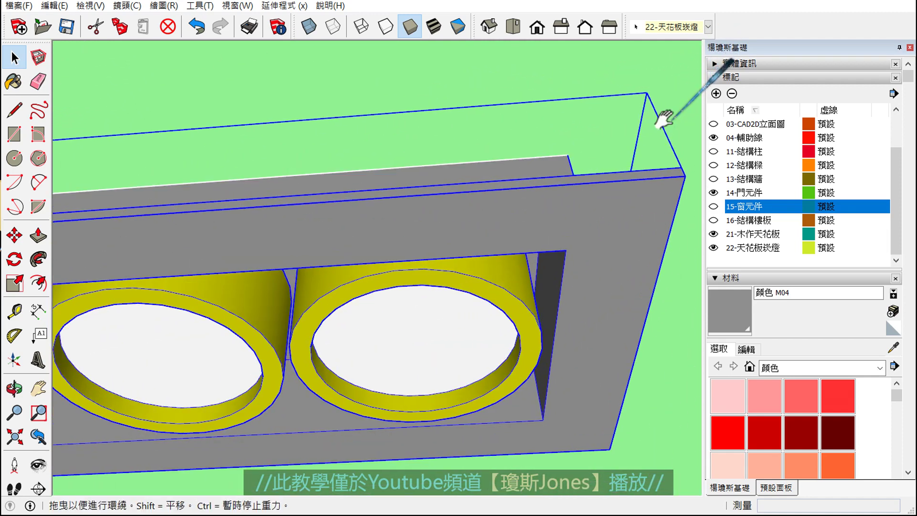
{"action": "scroll", "coordinate": [545, 177], "scroll_direction": "up", "scroll_amount": 2}
{"action": "scroll", "coordinate": [540, 196], "scroll_direction": "up", "scroll_amount": 1}
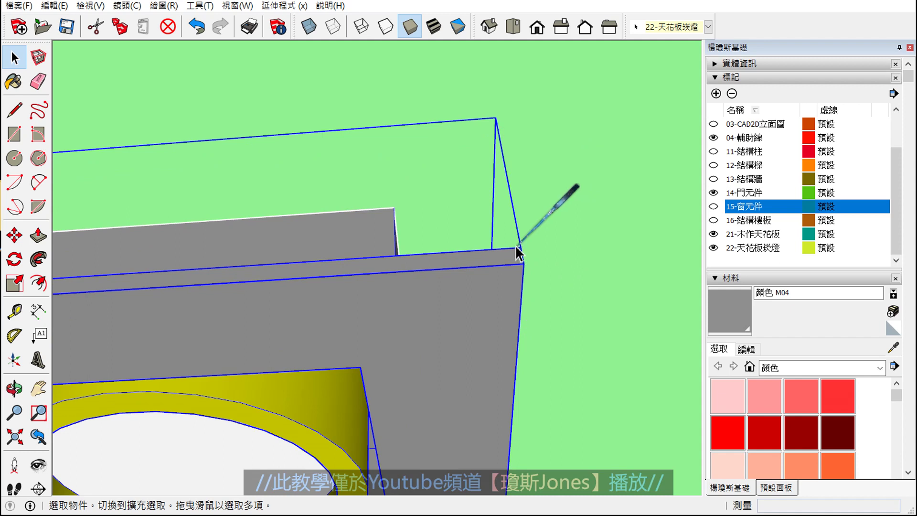
{"action": "scroll", "coordinate": [518, 247], "scroll_direction": "up", "scroll_amount": 2}
{"action": "scroll", "coordinate": [511, 248], "scroll_direction": "up", "scroll_amount": 2}
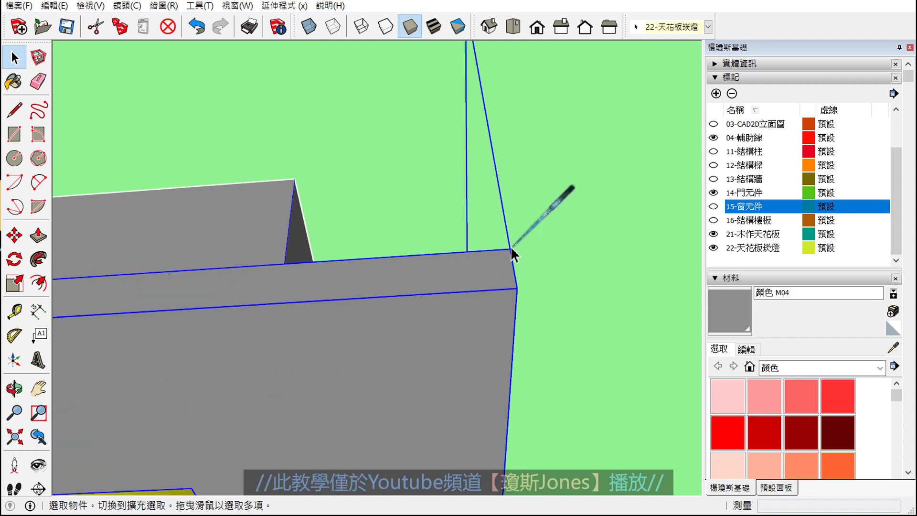
{"action": "scroll", "coordinate": [511, 247], "scroll_direction": "down", "scroll_amount": 2}
- Raise the four selected fixtures 5.0 cm along the blue axis into their ceiling openings
{"action": "left_click", "coordinate": [16, 236]}
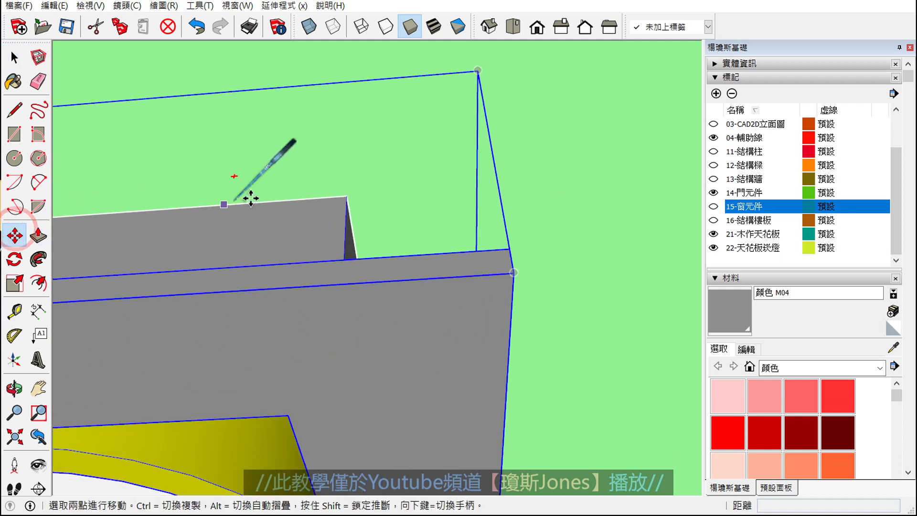
{"action": "left_click", "coordinate": [510, 249]}
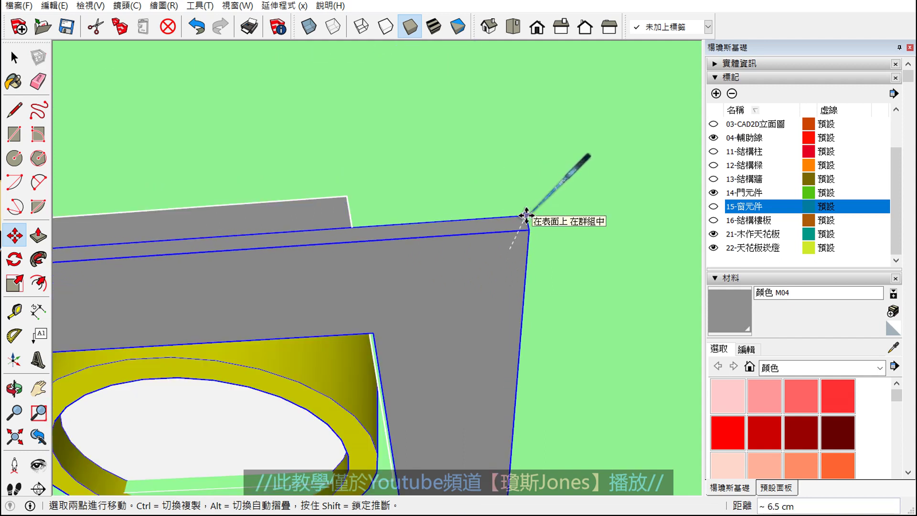
{"action": "scroll", "coordinate": [521, 214], "scroll_direction": "up", "scroll_amount": 2}
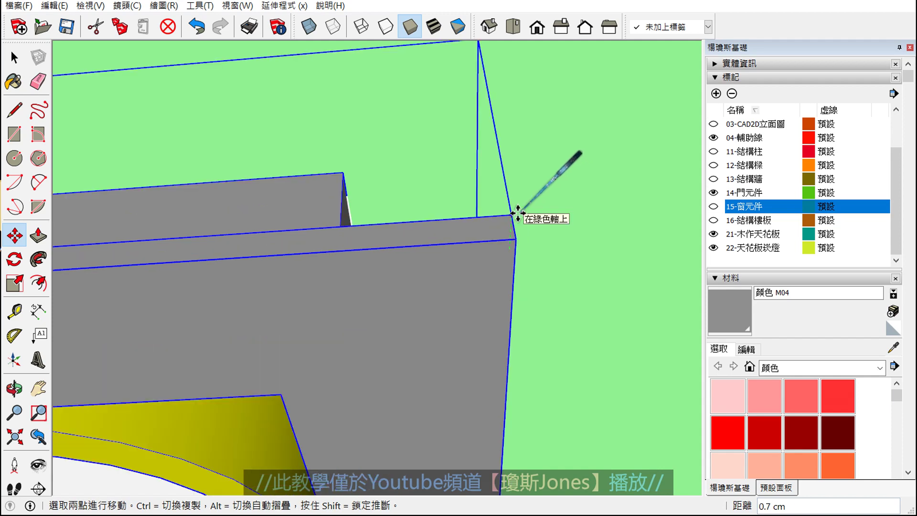
{"action": "mouse_move", "coordinate": [518, 214]}
{"action": "middle_mouse_down"}
{"action": "mouse_move", "coordinate": [509, 372]}
{"action": "mouse_move", "coordinate": [495, 385]}
{"action": "mouse_move", "coordinate": [540, 397]}
{"action": "middle_mouse_up"}
{"action": "mouse_move", "coordinate": [536, 337]}
{"action": "middle_mouse_down"}
{"action": "mouse_move", "coordinate": [561, 311]}
{"action": "mouse_move", "coordinate": [519, 185]}
{"action": "middle_mouse_up"}
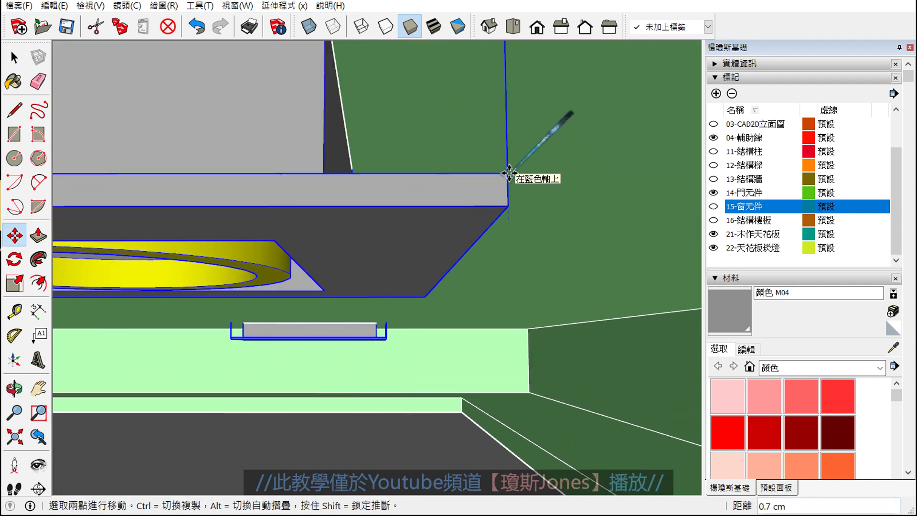
{"action": "middle_click_drag", "start_coordinate": [504, 155], "coordinate": [478, 363]}
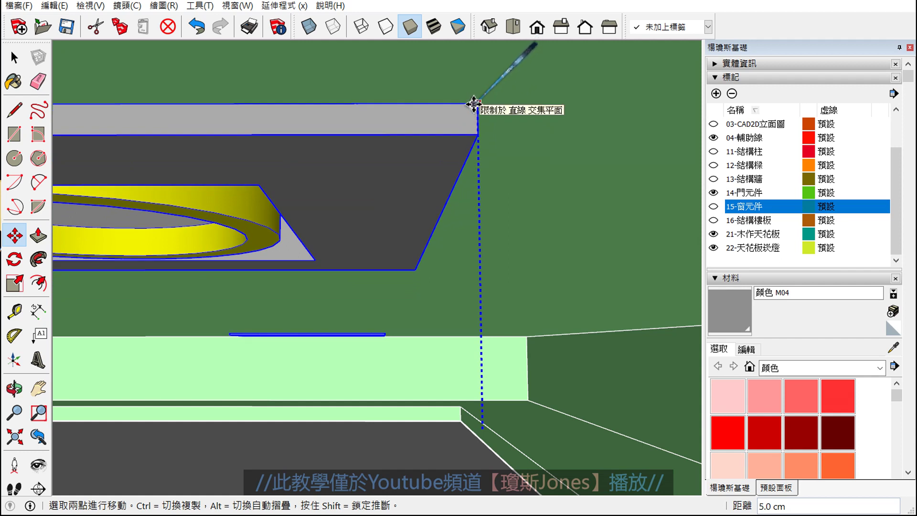
{"action": "left_click", "coordinate": [473, 103]}
{"action": "mouse_move", "coordinate": [559, 150]}
{"action": "middle_mouse_down"}
{"action": "mouse_move", "coordinate": [423, 266]}
{"action": "mouse_move", "coordinate": [416, 239]}
{"action": "mouse_move", "coordinate": [436, 243]}
{"action": "mouse_move", "coordinate": [443, 358]}
{"action": "middle_mouse_up"}
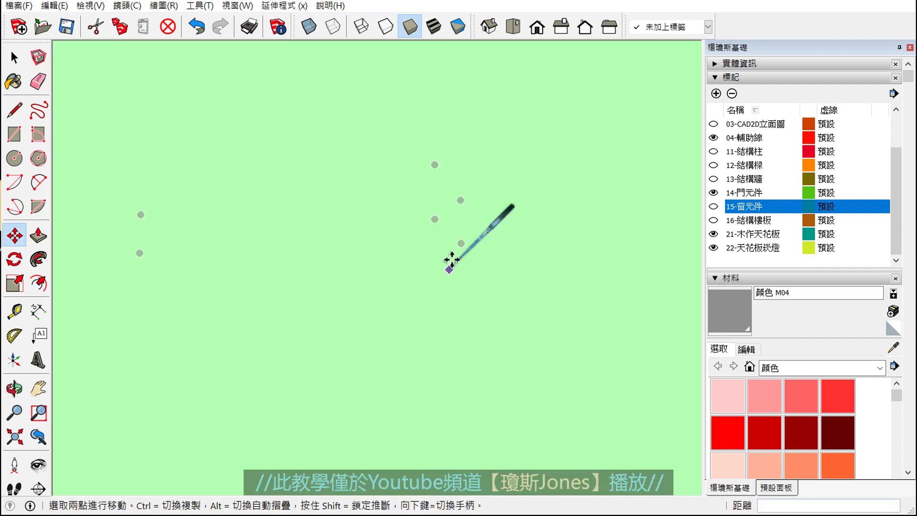
{"action": "key", "text": "space"}
{"action": "left_click", "coordinate": [488, 27]}
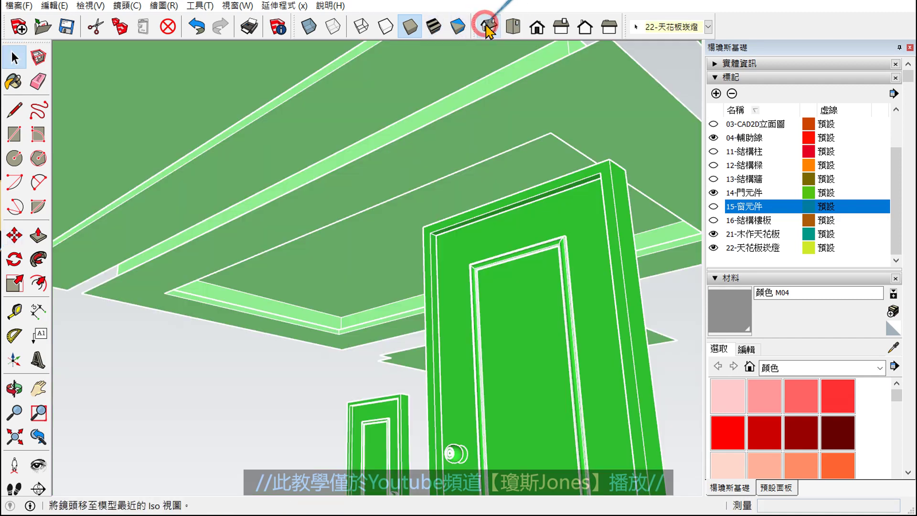
{"action": "middle_click_drag", "start_coordinate": [493, 160], "coordinate": [455, 252]}
{"action": "left_click", "coordinate": [488, 26]}
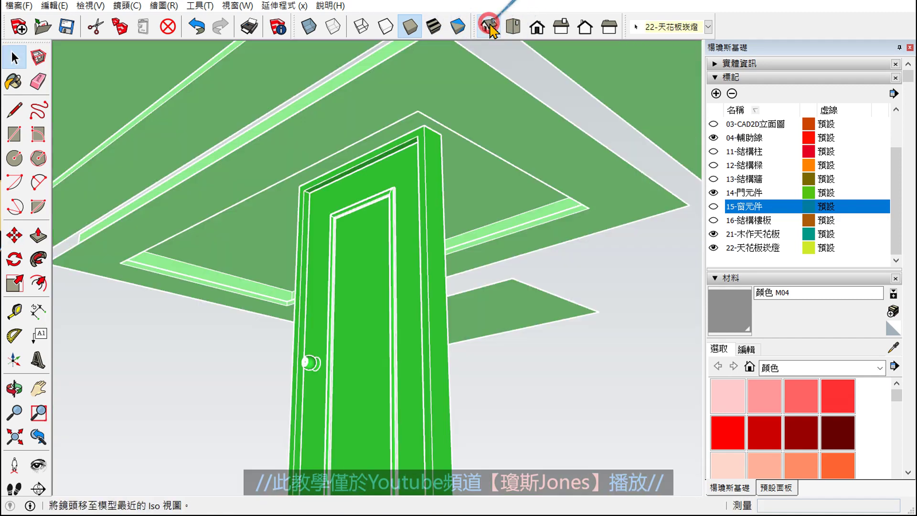
{"action": "mouse_move", "coordinate": [431, 188]}
{"action": "middle_mouse_down"}
{"action": "mouse_move", "coordinate": [374, 215]}
{"action": "mouse_move", "coordinate": [535, 184]}
{"action": "middle_mouse_up"}
{"action": "scroll", "coordinate": [529, 196], "scroll_direction": "down", "scroll_amount": 3}
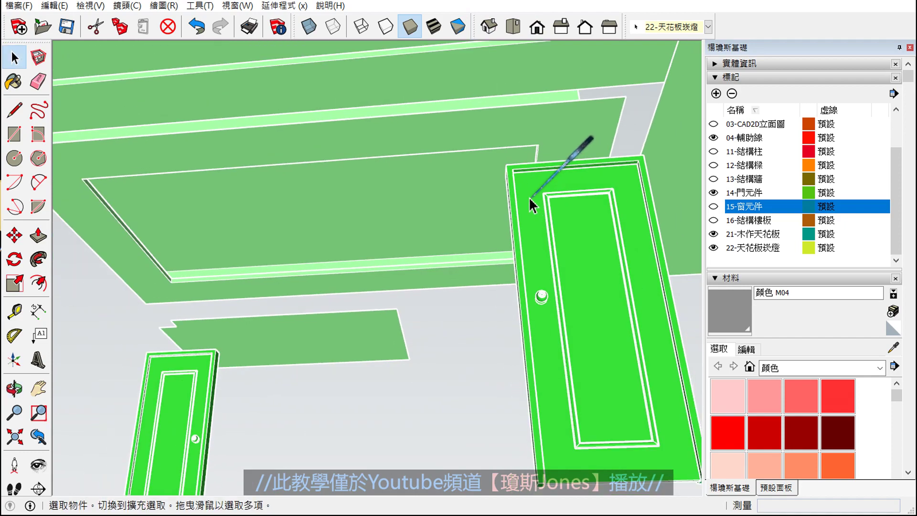
{"action": "key", "text": "space"}
{"action": "mouse_move", "coordinate": [474, 208]}
{"action": "middle_mouse_down"}
{"action": "mouse_move", "coordinate": [327, 157]}
{"action": "mouse_move", "coordinate": [492, 326]}
{"action": "mouse_move", "coordinate": [419, 282]}
{"action": "mouse_move", "coordinate": [262, 148]}
{"action": "mouse_move", "coordinate": [385, 229]}
{"action": "mouse_move", "coordinate": [322, 332]}
{"action": "middle_mouse_up"}
{"action": "scroll", "coordinate": [420, 283], "scroll_direction": "up", "scroll_amount": 3}
{"action": "scroll", "coordinate": [371, 276], "scroll_direction": "up", "scroll_amount": 2}
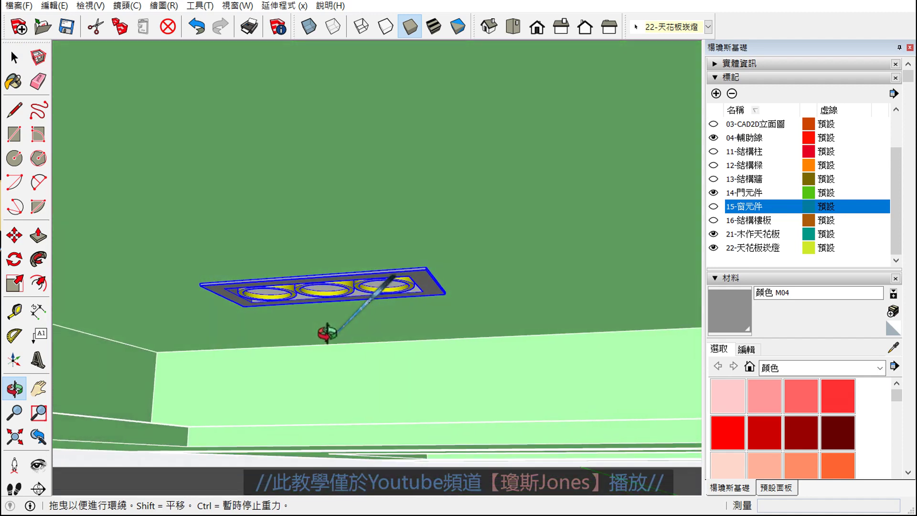
{"action": "scroll", "coordinate": [330, 268], "scroll_direction": "down", "scroll_amount": 1}
{"action": "scroll", "coordinate": [339, 201], "scroll_direction": "down", "scroll_amount": 1}
{"action": "scroll", "coordinate": [353, 134], "scroll_direction": "down", "scroll_amount": 1}
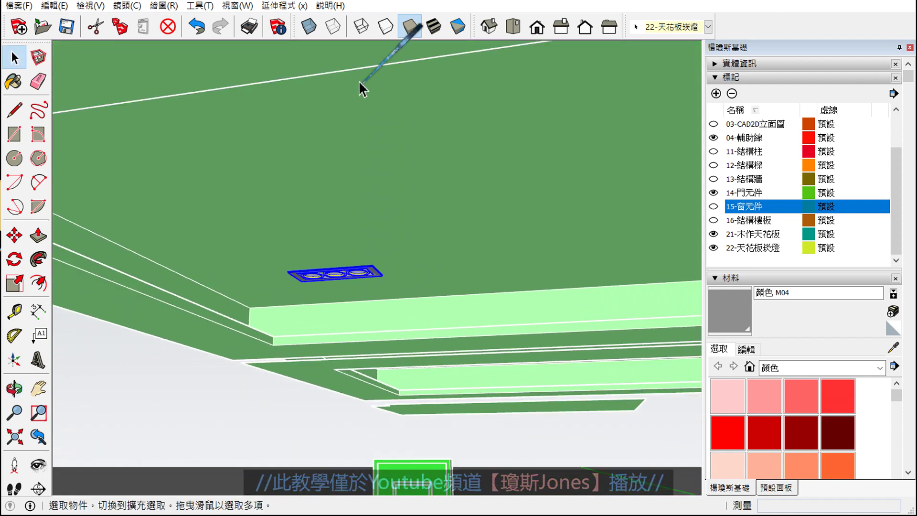
{"action": "left_click", "coordinate": [362, 26]}
{"action": "scroll", "coordinate": [371, 179], "scroll_direction": "down", "scroll_amount": 3}
{"action": "mouse_move", "coordinate": [368, 173]}
{"action": "middle_mouse_down"}
{"action": "mouse_move", "coordinate": [332, 195]}
{"action": "mouse_move", "coordinate": [386, 242]}
{"action": "mouse_move", "coordinate": [371, 299]}
{"action": "middle_mouse_up"}
{"action": "scroll", "coordinate": [370, 298], "scroll_direction": "down", "scroll_amount": 1}
{"action": "scroll", "coordinate": [303, 277], "scroll_direction": "up", "scroll_amount": 1}
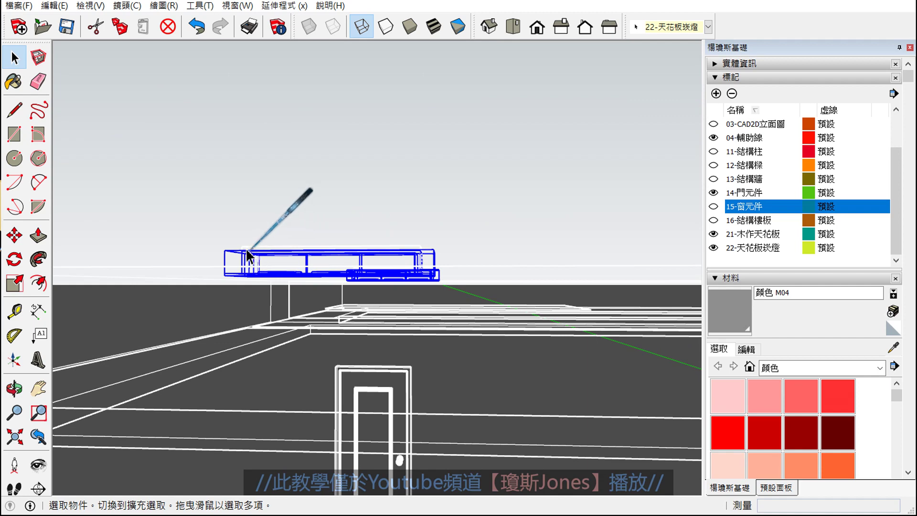
{"action": "middle_click_drag", "start_coordinate": [408, 336], "coordinate": [342, 180]}
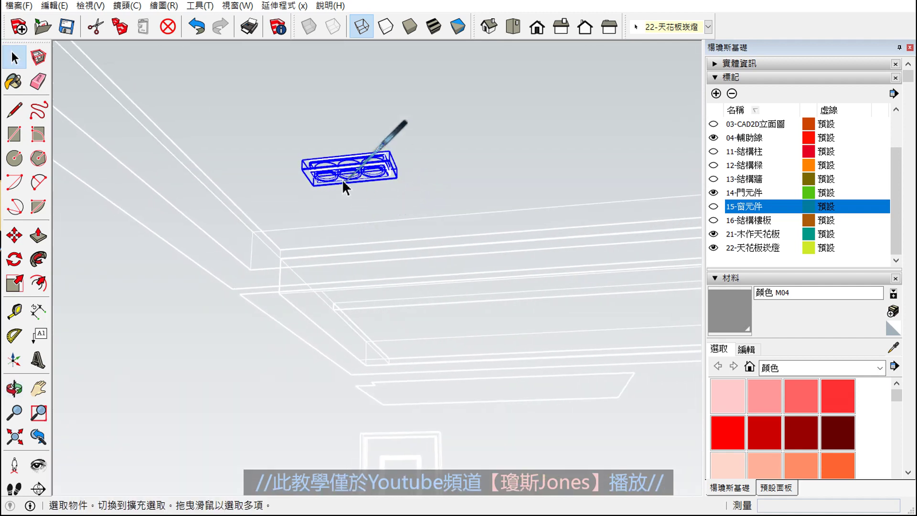
{"action": "scroll", "coordinate": [341, 175], "scroll_direction": "up", "scroll_amount": 1}
{"action": "scroll", "coordinate": [339, 170], "scroll_direction": "up", "scroll_amount": 2}
{"action": "scroll", "coordinate": [360, 205], "scroll_direction": "up", "scroll_amount": 1}
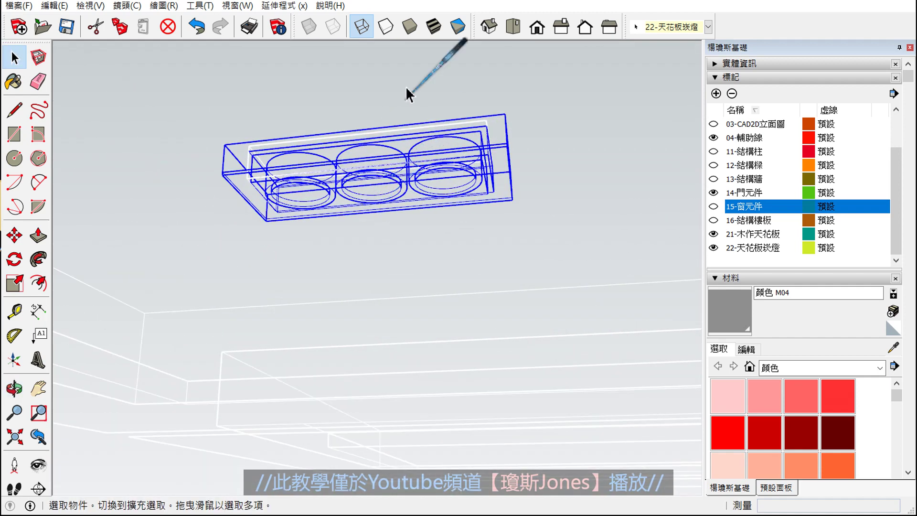
{"action": "left_click", "coordinate": [410, 26]}
{"action": "scroll", "coordinate": [411, 162], "scroll_direction": "down", "scroll_amount": 1}
{"action": "scroll", "coordinate": [421, 187], "scroll_direction": "down", "scroll_amount": 1}
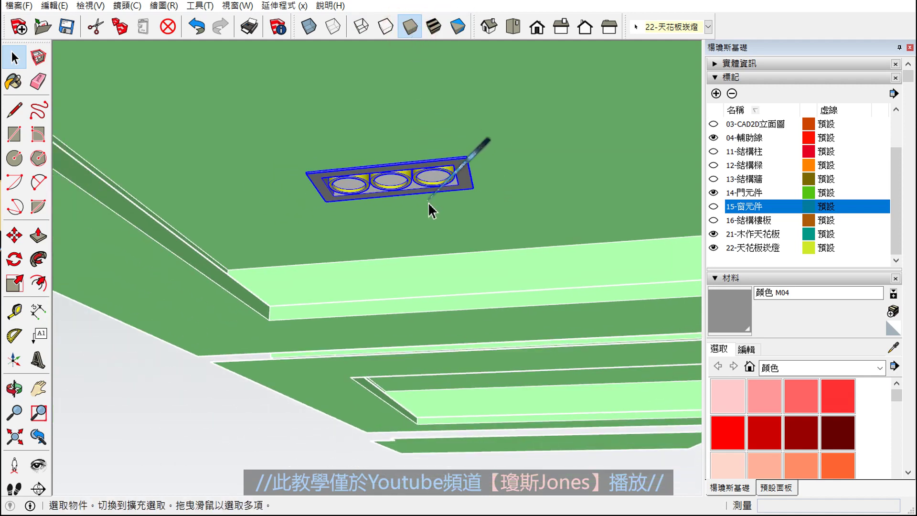
{"action": "scroll", "coordinate": [432, 214], "scroll_direction": "down", "scroll_amount": 1}
{"action": "mouse_move", "coordinate": [553, 194]}
{"action": "middle_mouse_down"}
{"action": "mouse_move", "coordinate": [568, 163]}
{"action": "mouse_move", "coordinate": [529, 190]}
{"action": "mouse_move", "coordinate": [598, 201]}
{"action": "mouse_move", "coordinate": [441, 256]}
{"action": "mouse_move", "coordinate": [419, 194]}
{"action": "mouse_move", "coordinate": [512, 145]}
{"action": "mouse_move", "coordinate": [459, 263]}
{"action": "mouse_move", "coordinate": [333, 291]}
{"action": "middle_mouse_up"}
- Deselect the fixtures and view the ceiling panel from nearly straight above
{"action": "left_click", "coordinate": [115, 383]}
{"action": "mouse_move", "coordinate": [378, 248]}
{"action": "middle_mouse_down"}
{"action": "mouse_move", "coordinate": [483, 244]}
{"action": "mouse_move", "coordinate": [193, 119]}
{"action": "middle_mouse_up"}
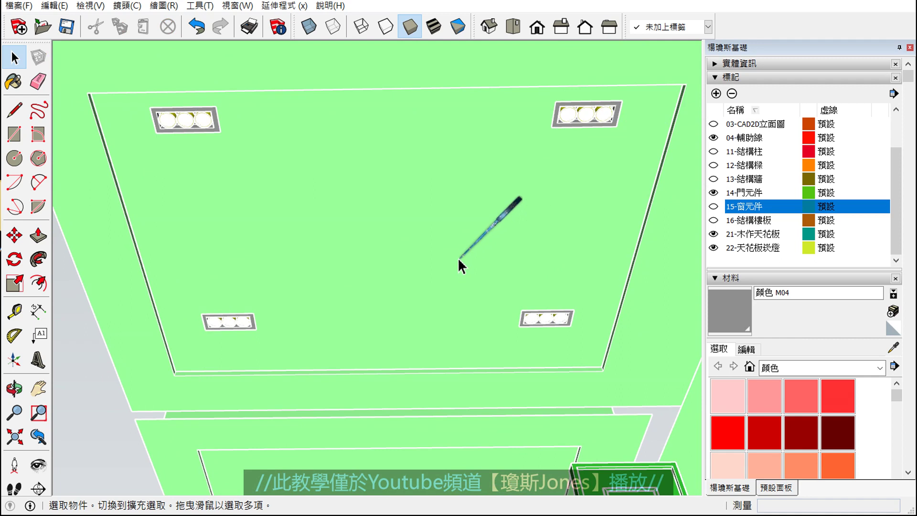
{"action": "scroll", "coordinate": [620, 98], "scroll_direction": "up", "scroll_amount": 2}
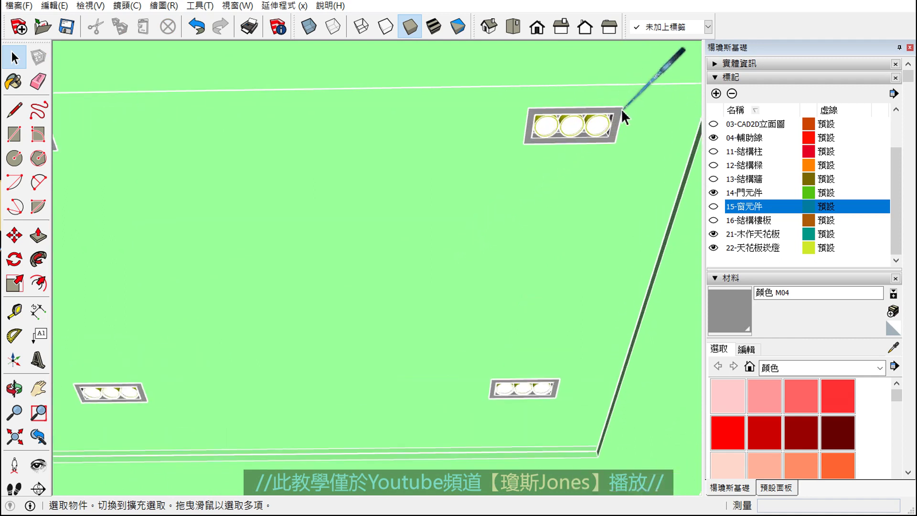